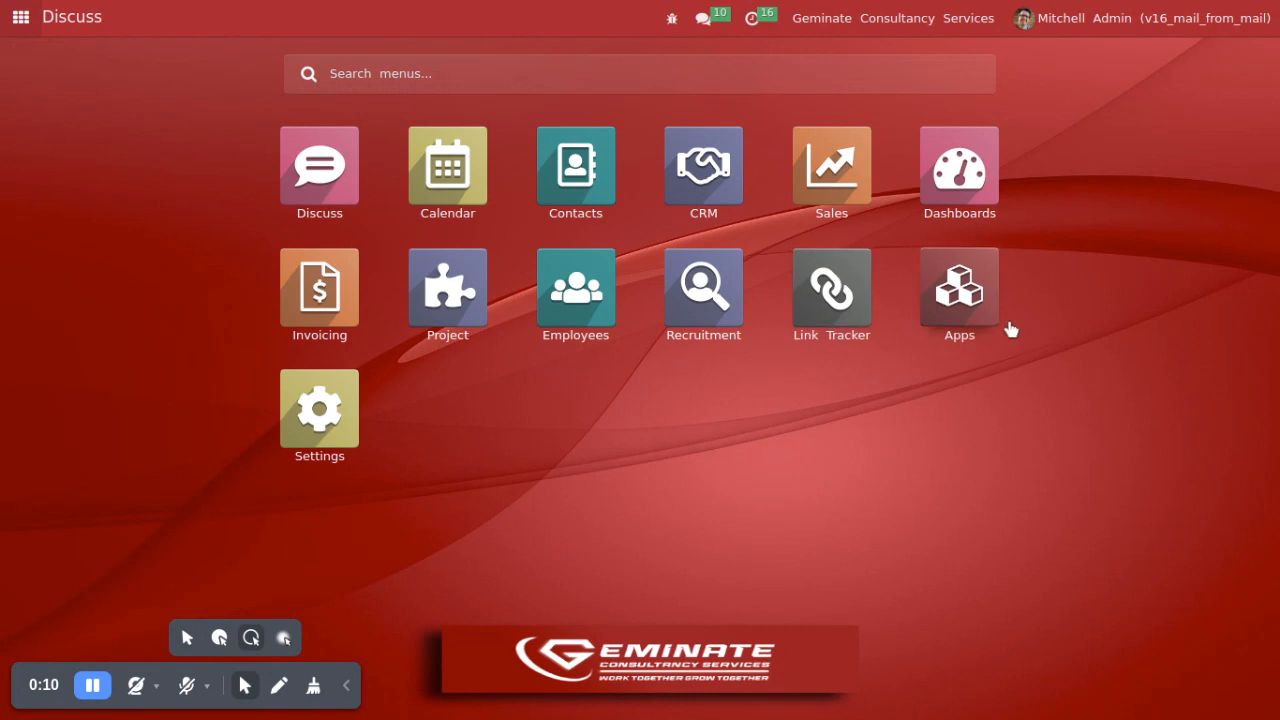
Step: Open the Apps list, remove the default Apps filter and search the modules for mail_smtp
{"action": "left_click", "coordinate": [954, 318]}
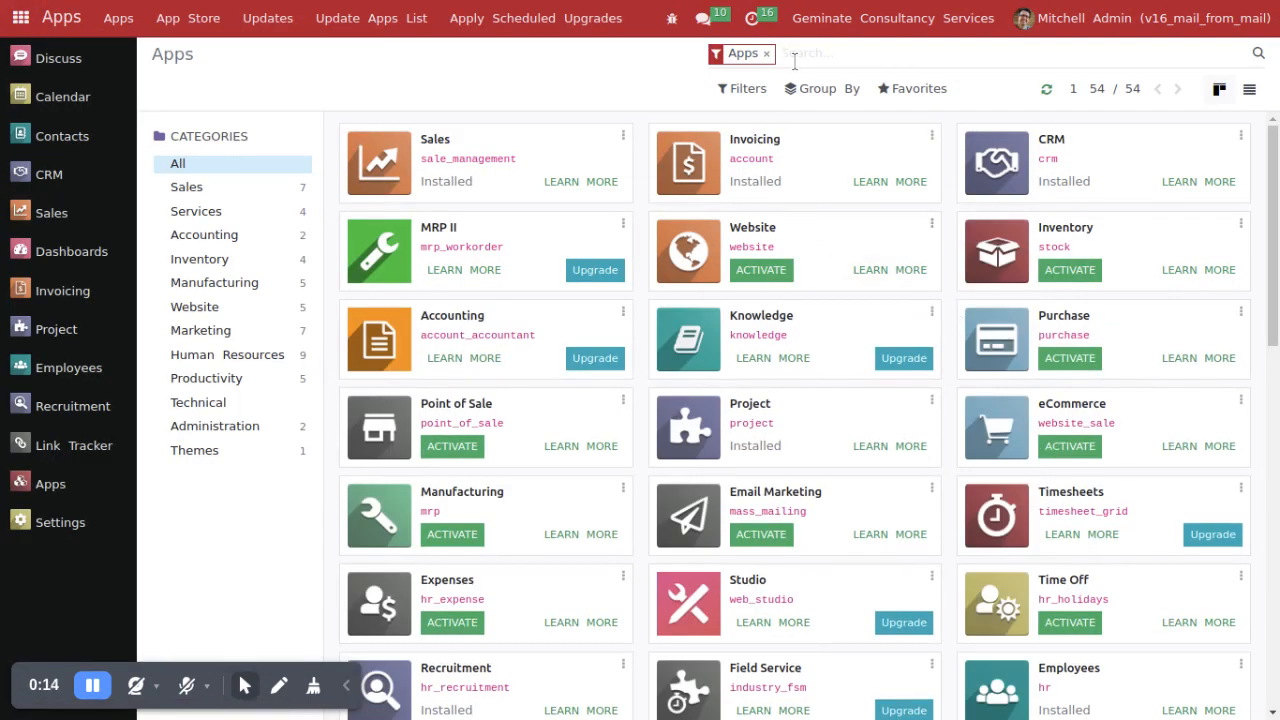
{"action": "key", "text": "BackSpace"}
{"action": "type", "text": "mail_smtp"}
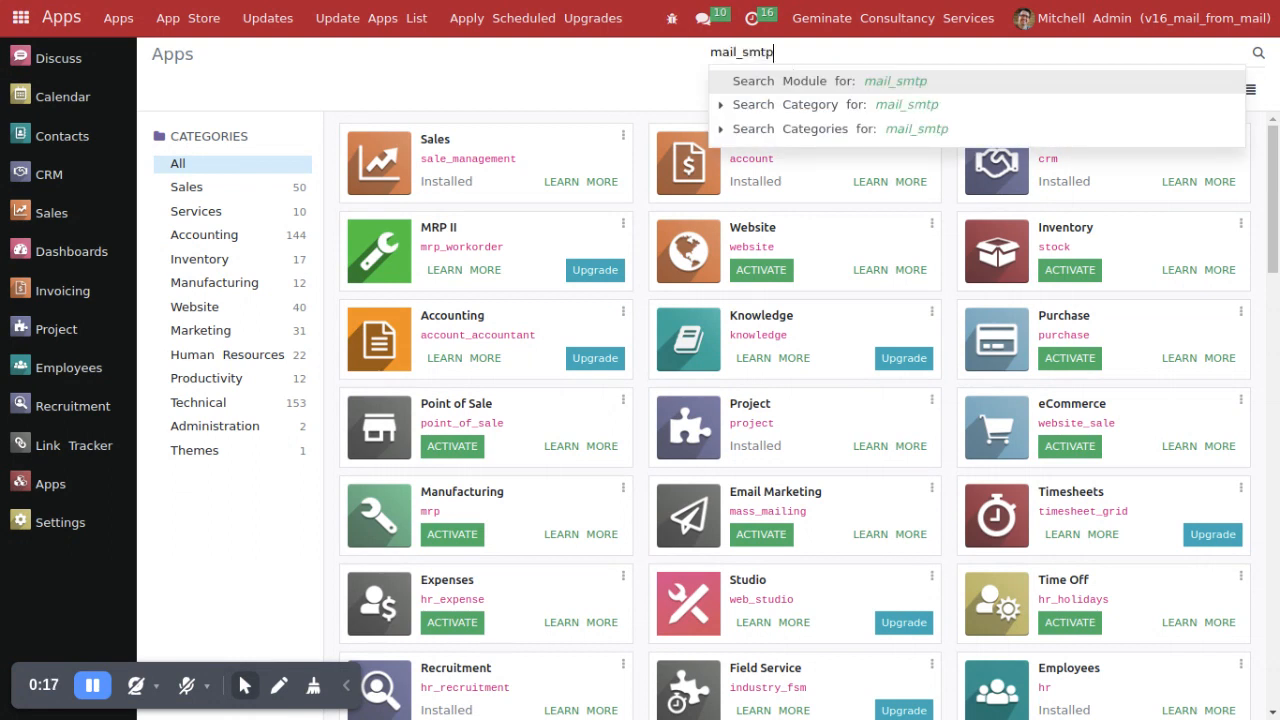
{"action": "key", "text": "Return"}
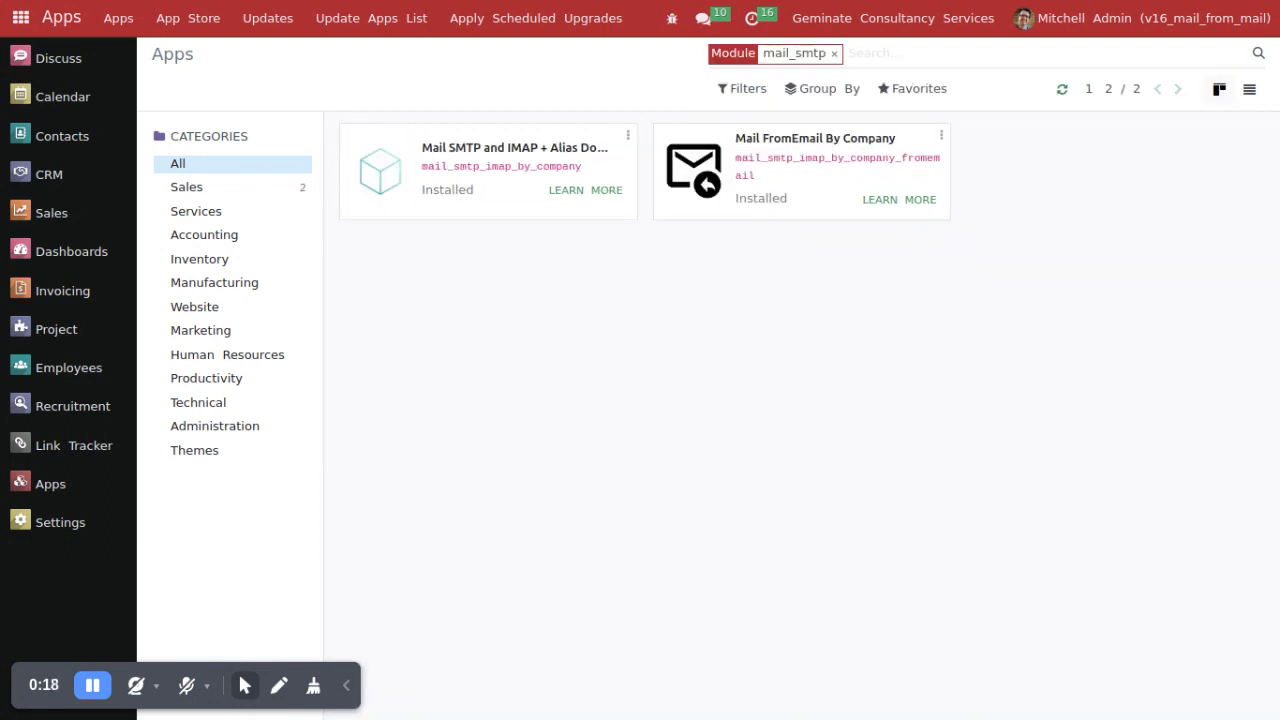
Step: Highlight the Mail FromEmail By Company module's title and technical name, and open its description page
{"action": "left_click_drag", "start_coordinate": [733, 138], "coordinate": [903, 145]}
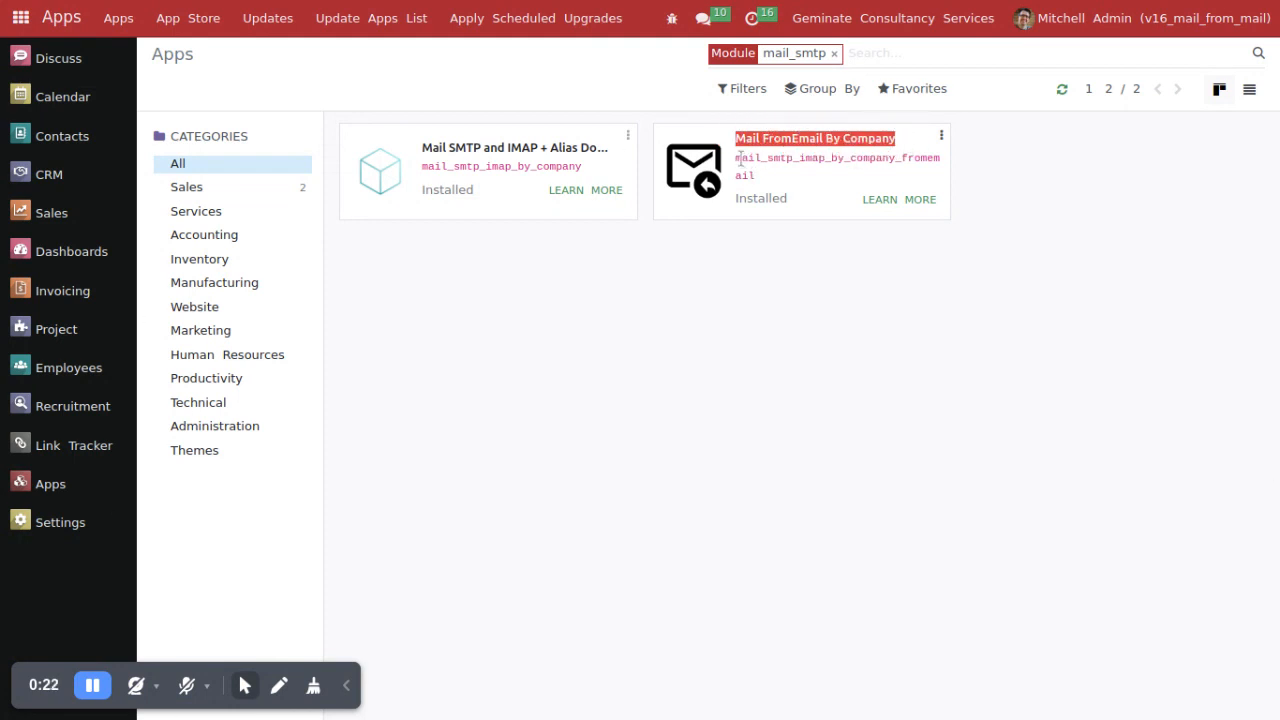
{"action": "left_click_drag", "start_coordinate": [738, 160], "coordinate": [911, 182]}
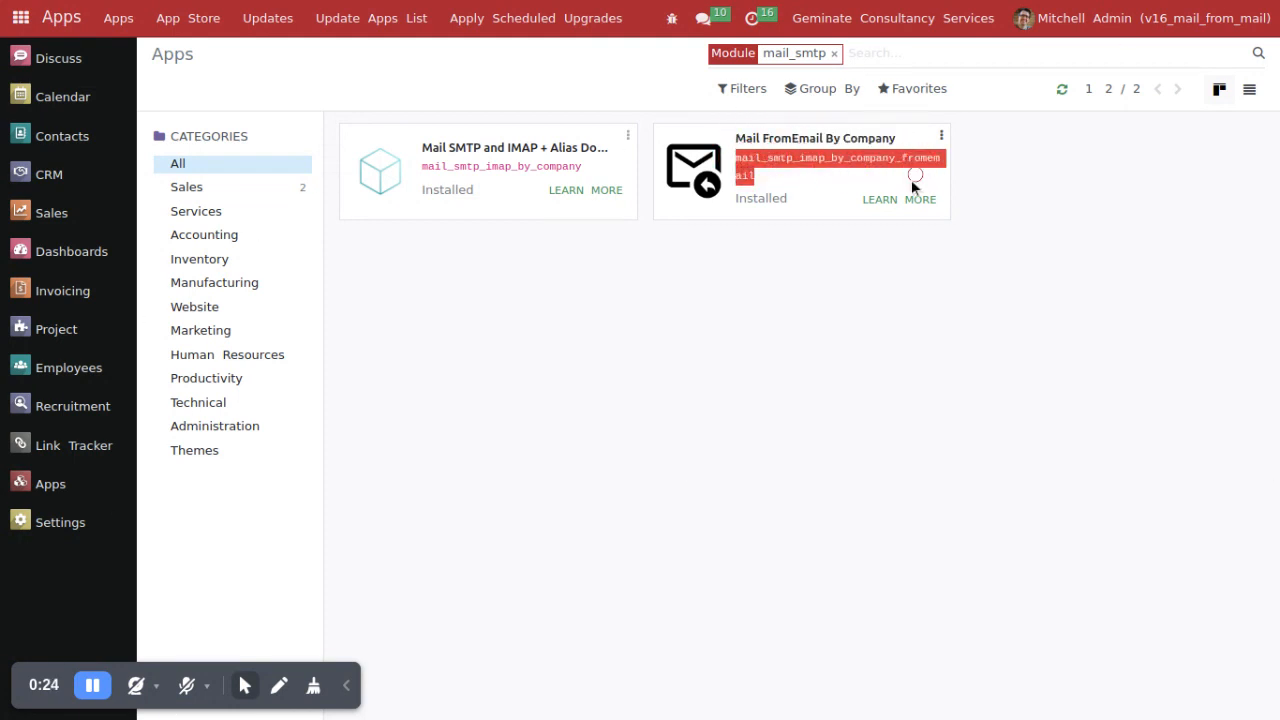
{"action": "left_click", "coordinate": [899, 200]}
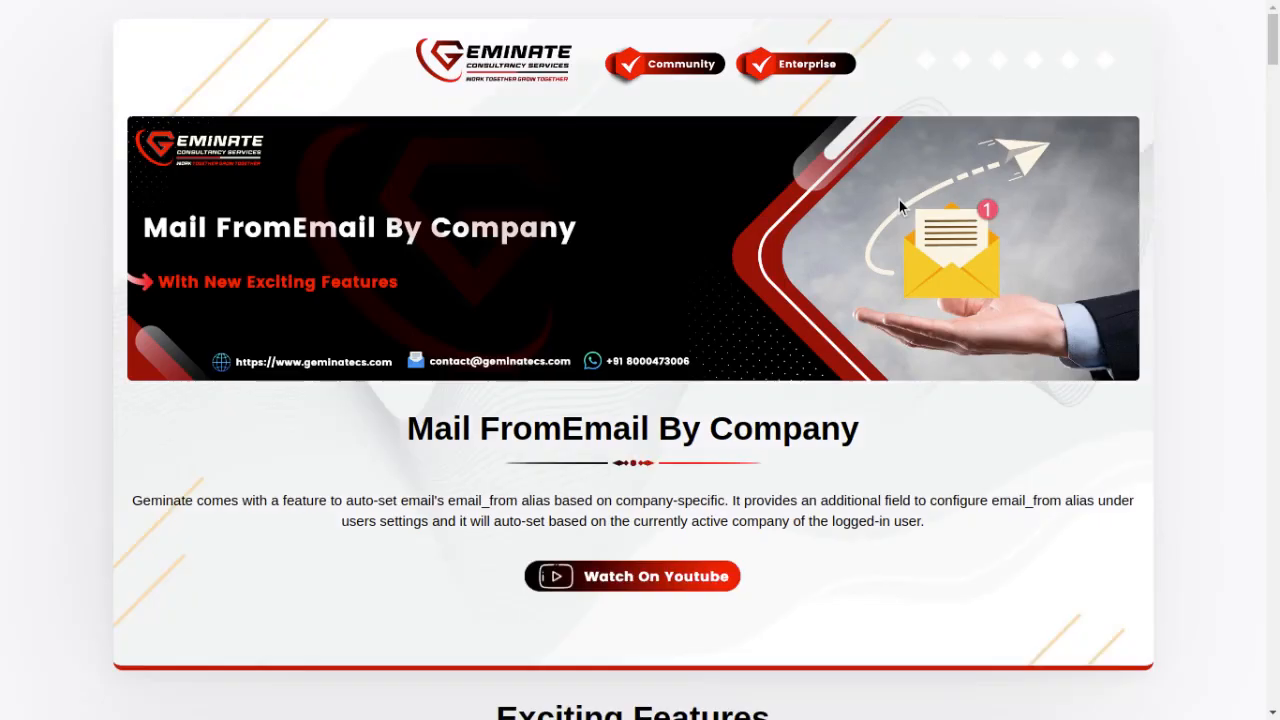
{"action": "left_click", "coordinate": [247, 694]}
{"action": "left_click", "coordinate": [248, 691]}
{"action": "left_click", "coordinate": [249, 690]}
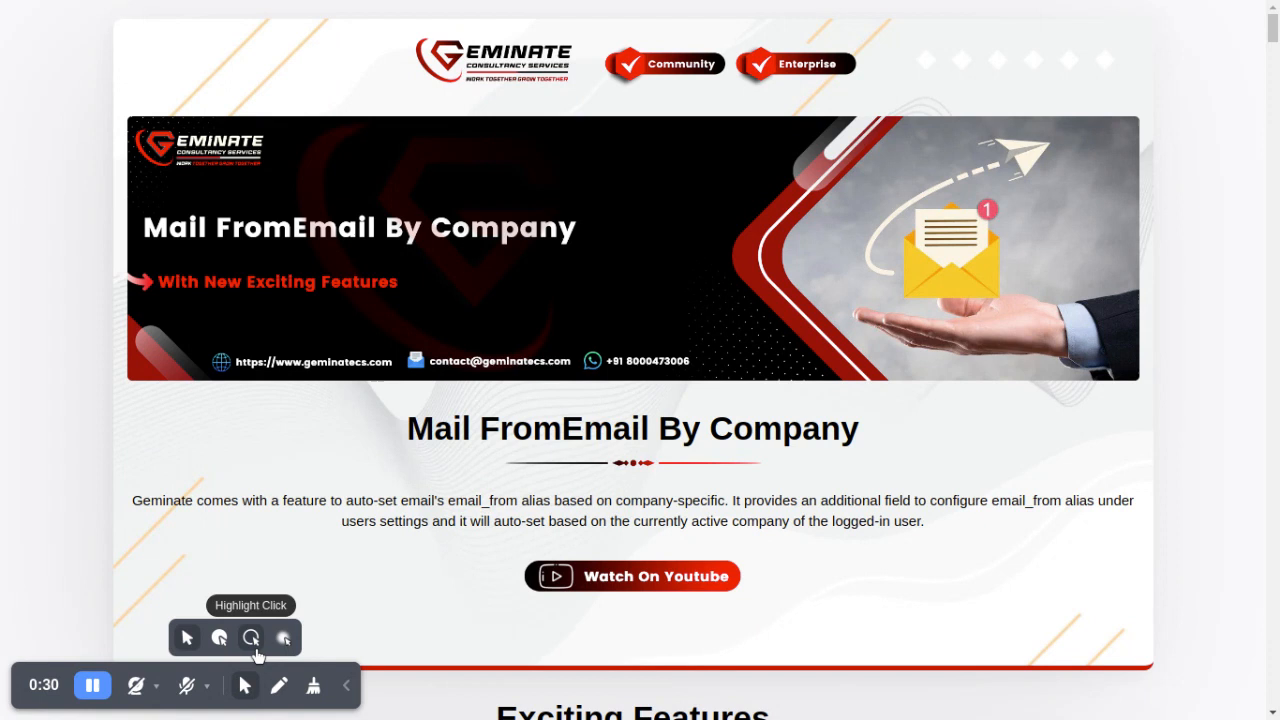
{"action": "left_click", "coordinate": [252, 640]}
Step: Highlight the module title and read the description page through the How It Works guide down to the Contact / Support section
{"action": "left_click_drag", "start_coordinate": [410, 438], "coordinate": [869, 453]}
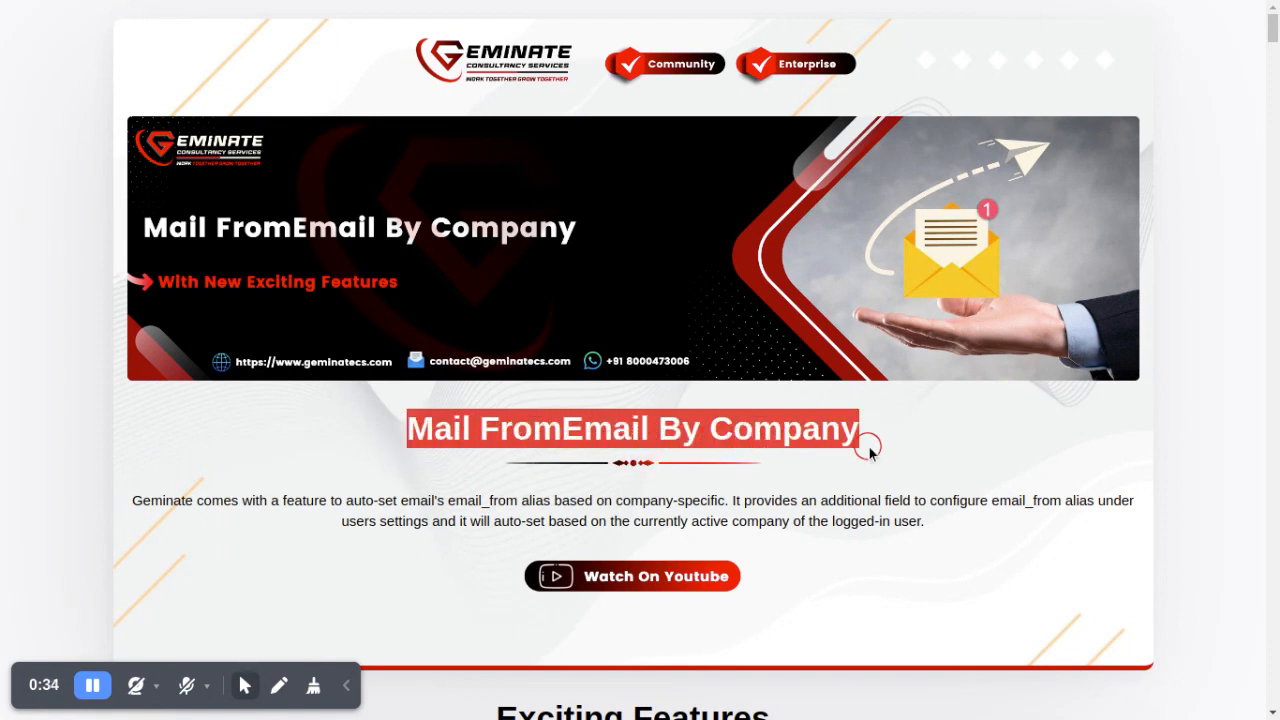
{"action": "left_click", "coordinate": [870, 450]}
{"action": "scroll", "coordinate": [875, 449], "scroll_direction": "down", "scroll_amount": 3}
{"action": "scroll", "coordinate": [875, 449], "scroll_direction": "down", "scroll_amount": 10}
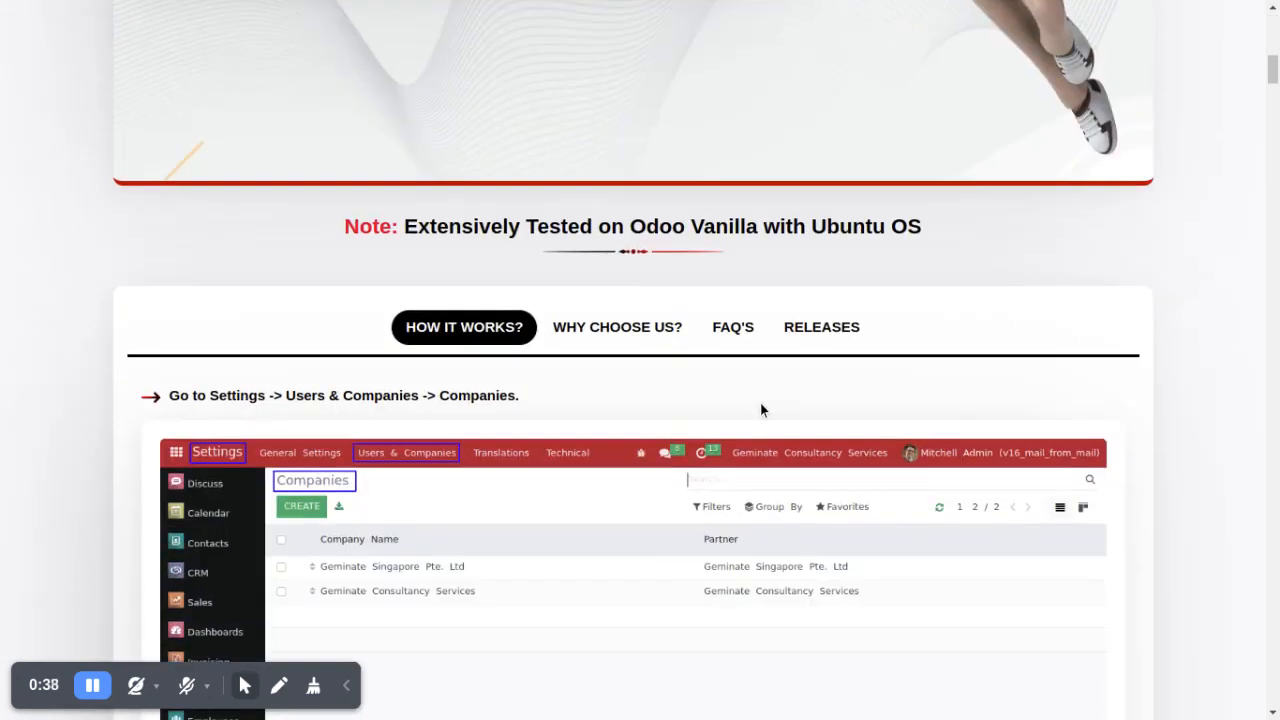
{"action": "scroll", "coordinate": [764, 419], "scroll_direction": "down", "scroll_amount": 17}
{"action": "scroll", "coordinate": [763, 407], "scroll_direction": "down", "scroll_amount": 10}
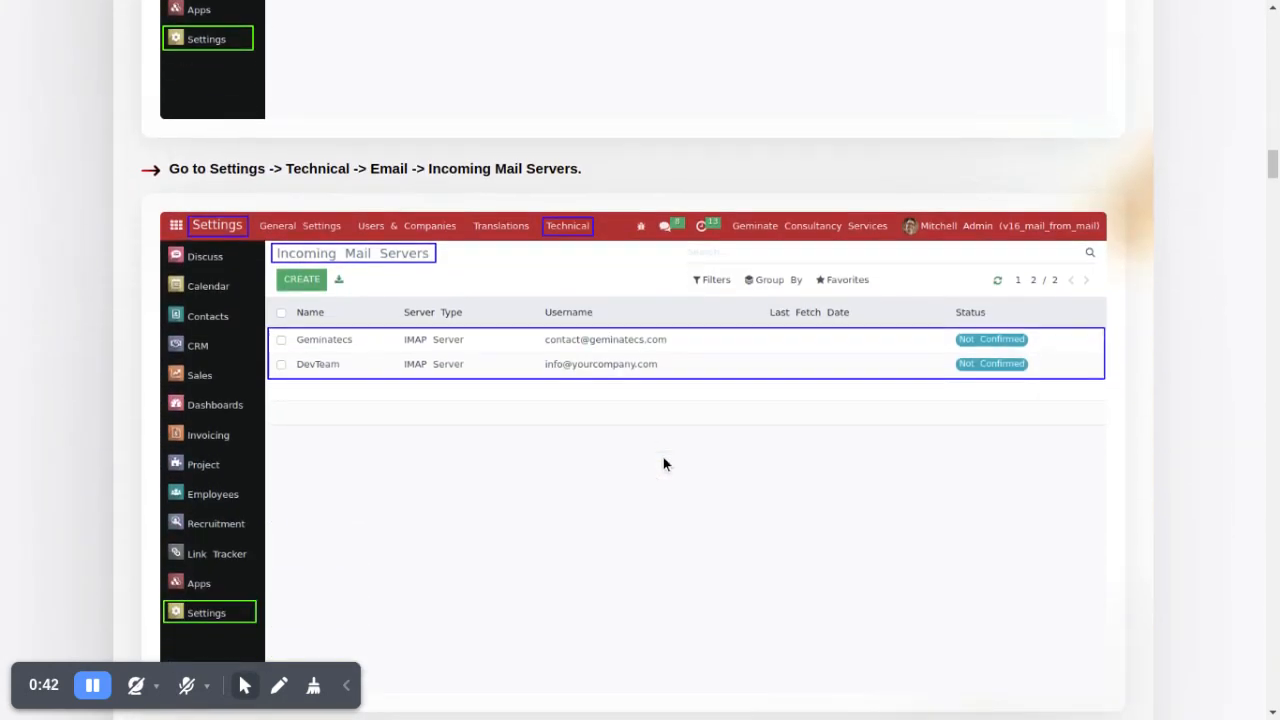
{"action": "scroll", "coordinate": [663, 465], "scroll_direction": "down", "scroll_amount": 7}
{"action": "left_click", "coordinate": [350, 686]}
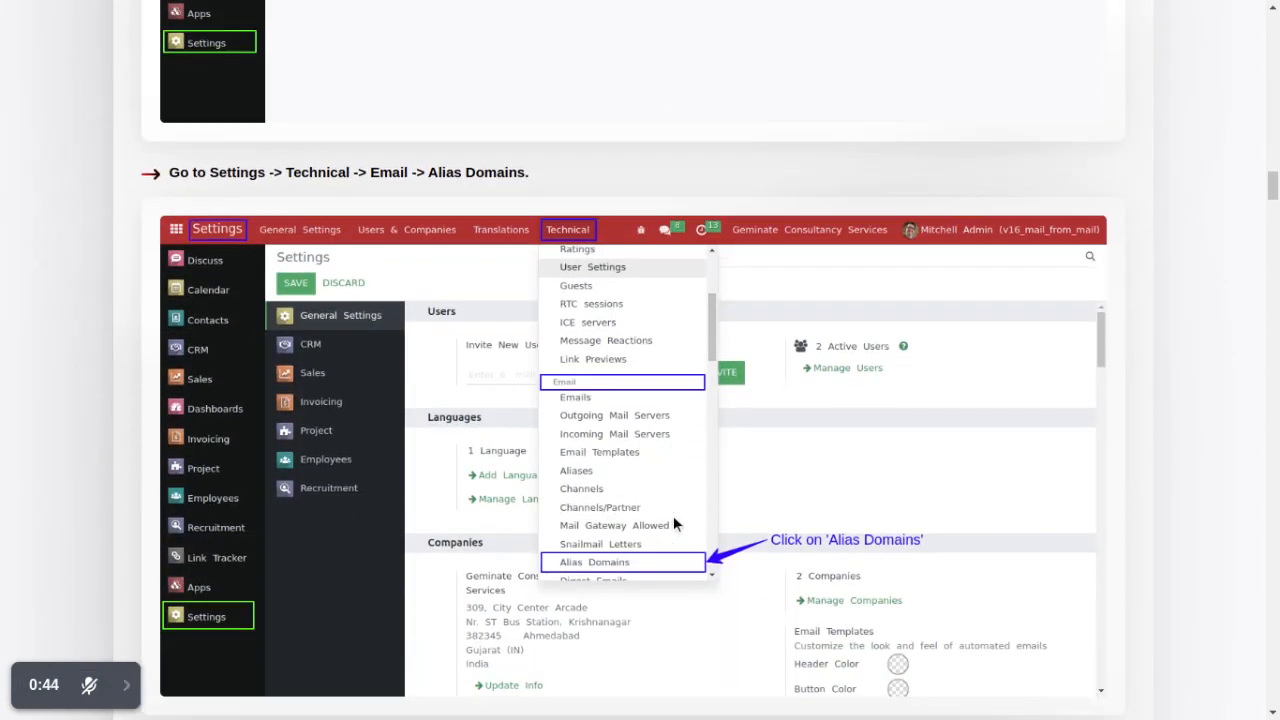
{"action": "scroll", "coordinate": [665, 505], "scroll_direction": "down", "scroll_amount": 16}
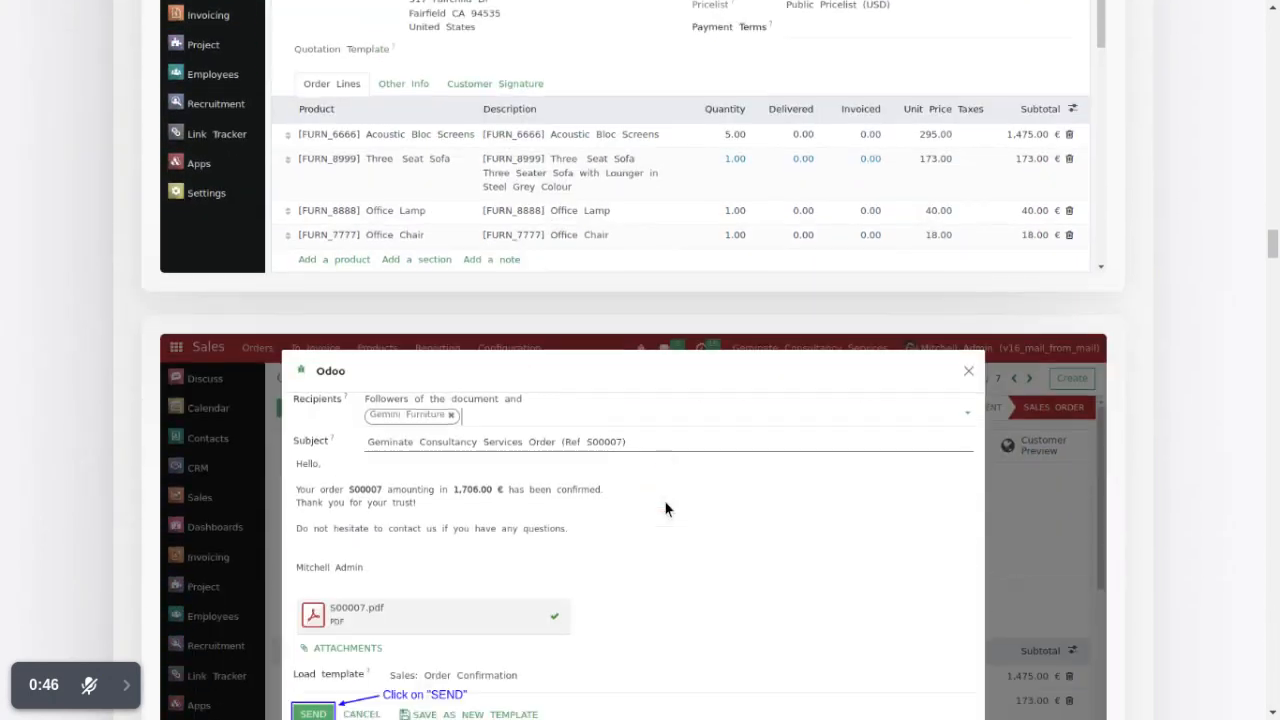
{"action": "scroll", "coordinate": [665, 505], "scroll_direction": "down", "scroll_amount": 20}
{"action": "scroll", "coordinate": [665, 508], "scroll_direction": "down", "scroll_amount": 20}
{"action": "scroll", "coordinate": [665, 508], "scroll_direction": "down", "scroll_amount": 14}
{"action": "scroll", "coordinate": [665, 508], "scroll_direction": "down", "scroll_amount": 20}
{"action": "scroll", "coordinate": [666, 498], "scroll_direction": "down", "scroll_amount": 20}
{"action": "scroll", "coordinate": [668, 500], "scroll_direction": "down", "scroll_amount": 20}
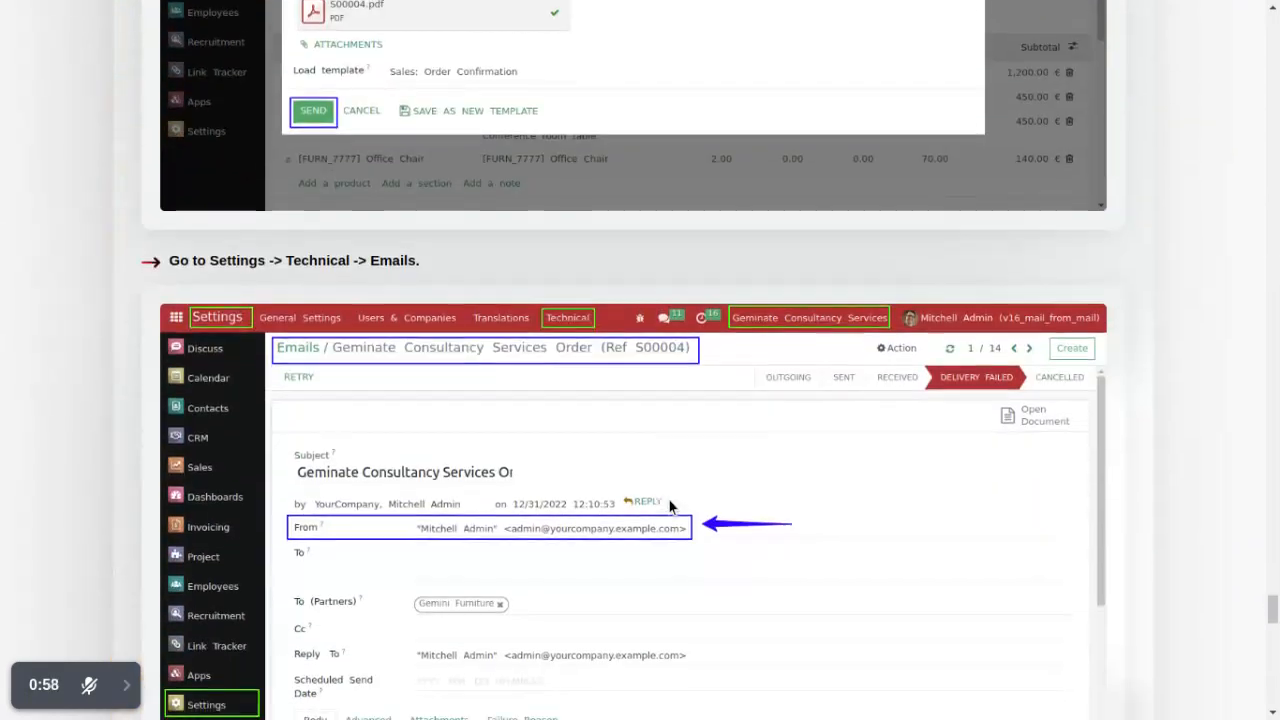
{"action": "scroll", "coordinate": [670, 497], "scroll_direction": "down", "scroll_amount": 20}
{"action": "scroll", "coordinate": [672, 500], "scroll_direction": "down", "scroll_amount": 10}
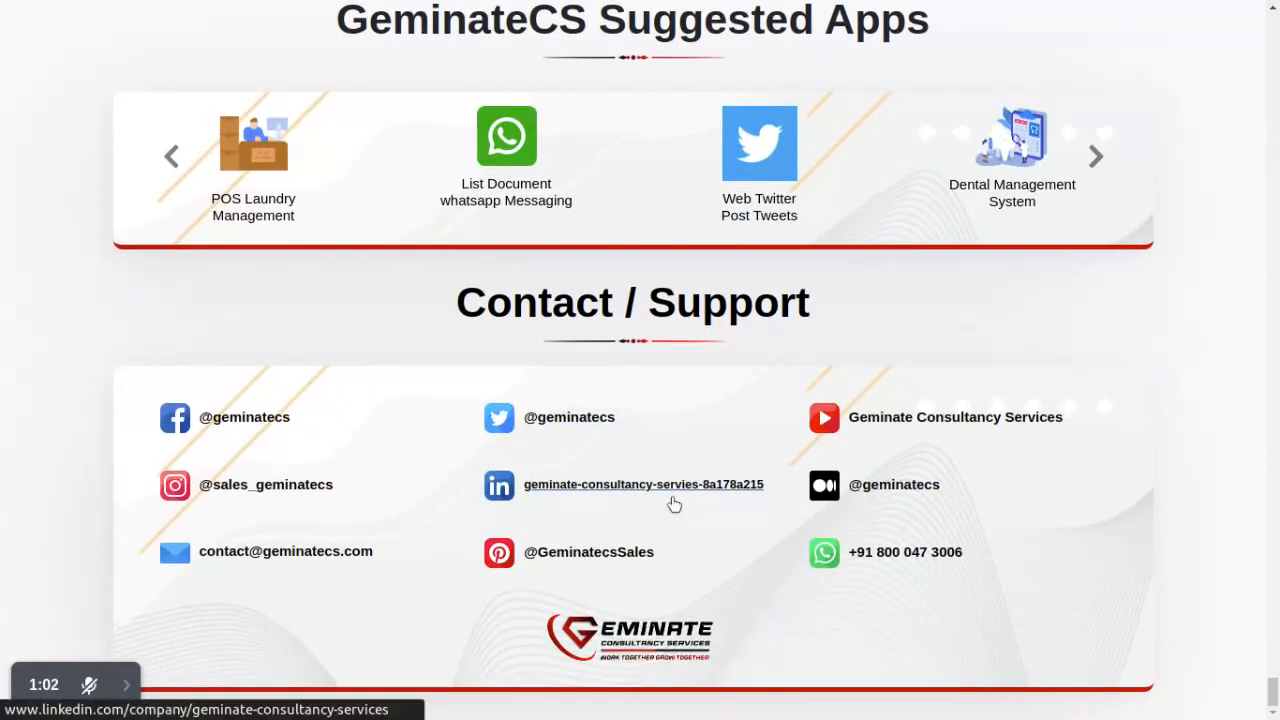
Step: Review the How It Works screenshots in reverse, from the sent messages back to the users and companies setup
{"action": "scroll", "coordinate": [674, 504], "scroll_direction": "up", "scroll_amount": 15}
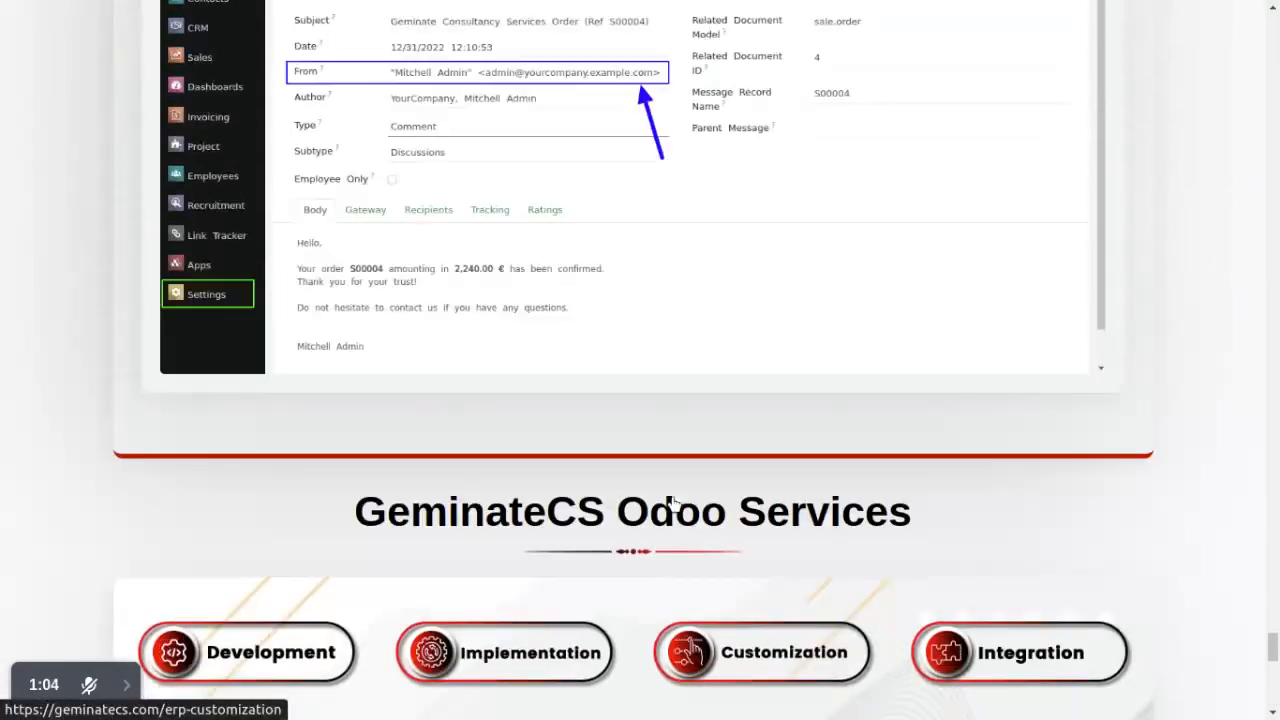
{"action": "scroll", "coordinate": [674, 502], "scroll_direction": "up", "scroll_amount": 20}
{"action": "scroll", "coordinate": [671, 497], "scroll_direction": "up", "scroll_amount": 20}
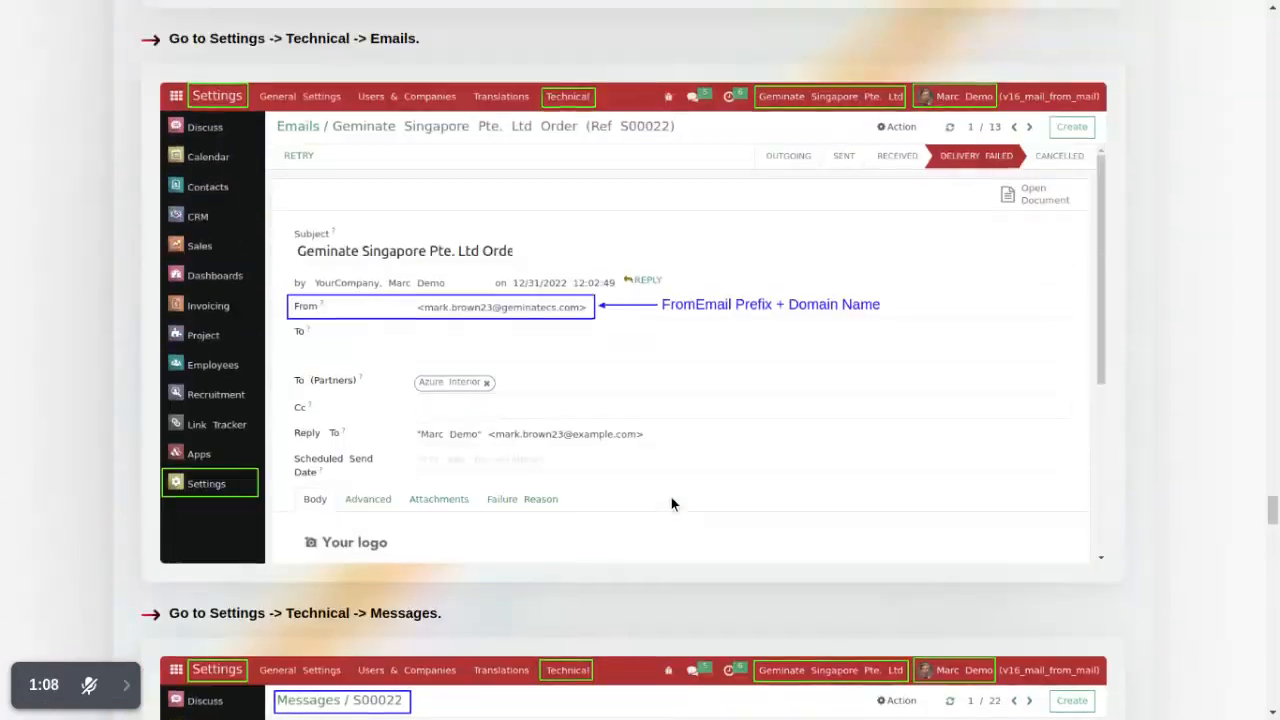
{"action": "scroll", "coordinate": [671, 503], "scroll_direction": "up", "scroll_amount": 20}
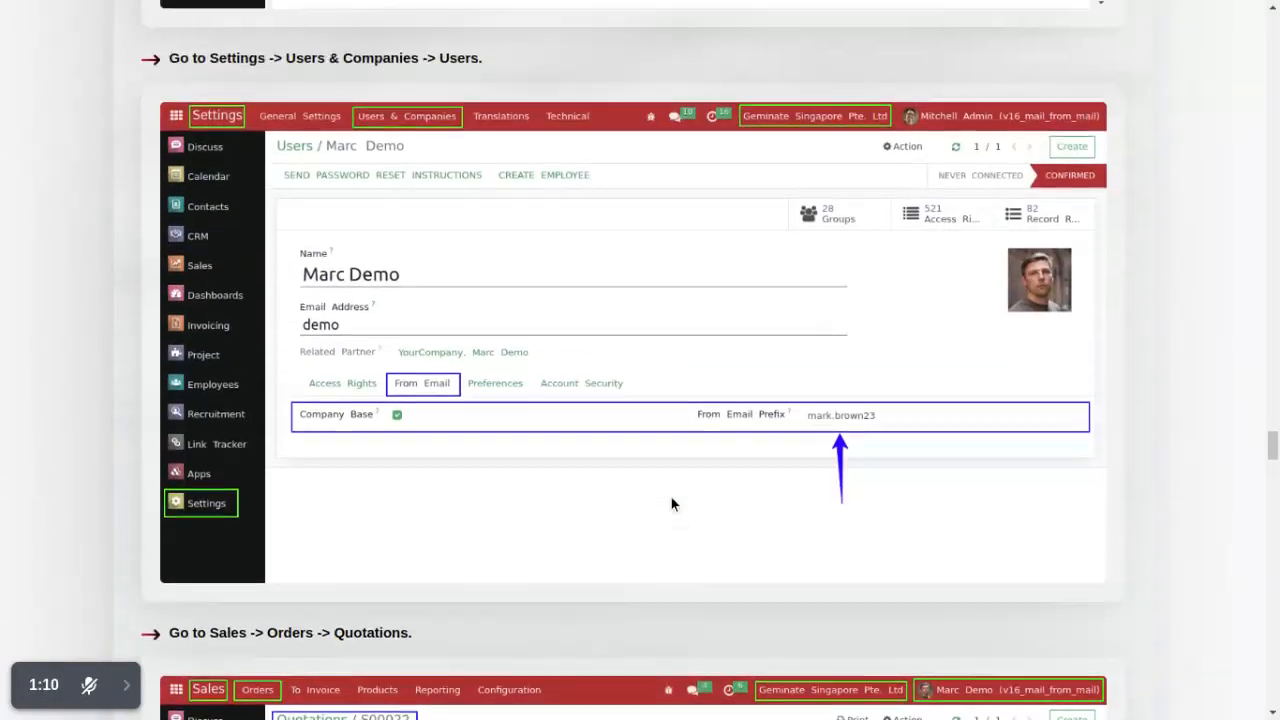
{"action": "scroll", "coordinate": [673, 505], "scroll_direction": "up", "scroll_amount": 20}
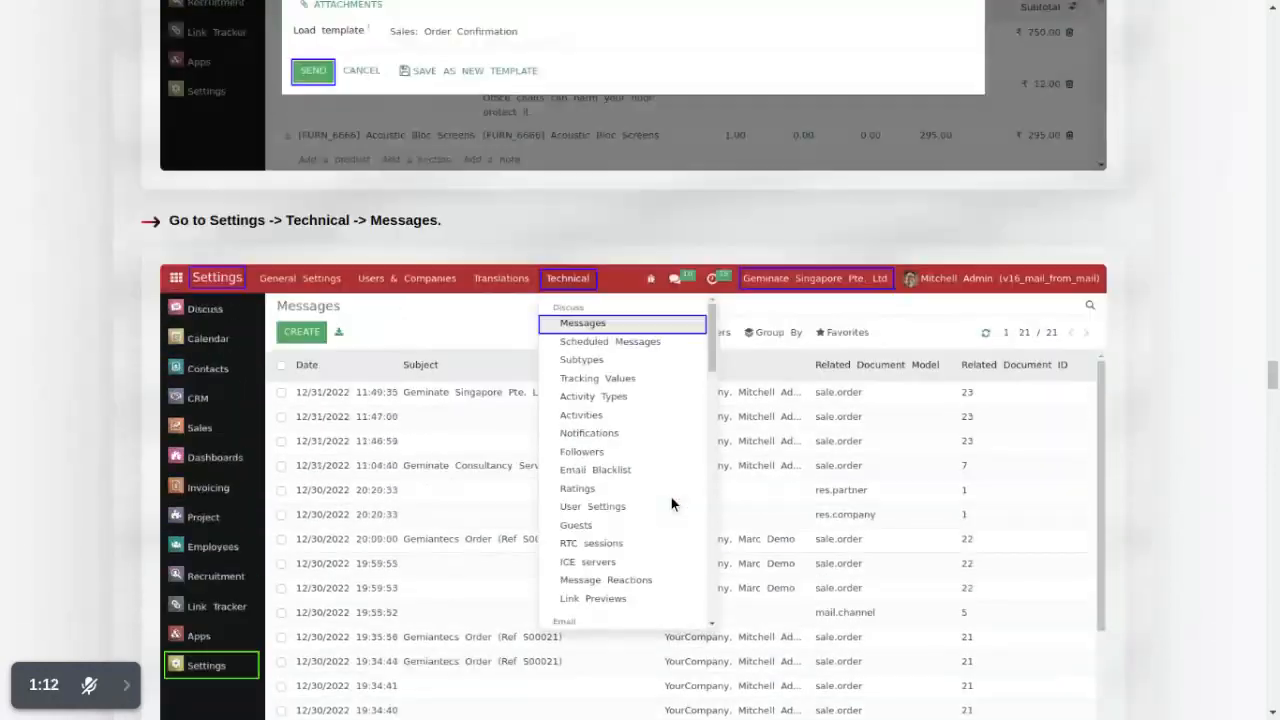
{"action": "scroll", "coordinate": [671, 497], "scroll_direction": "up", "scroll_amount": 20}
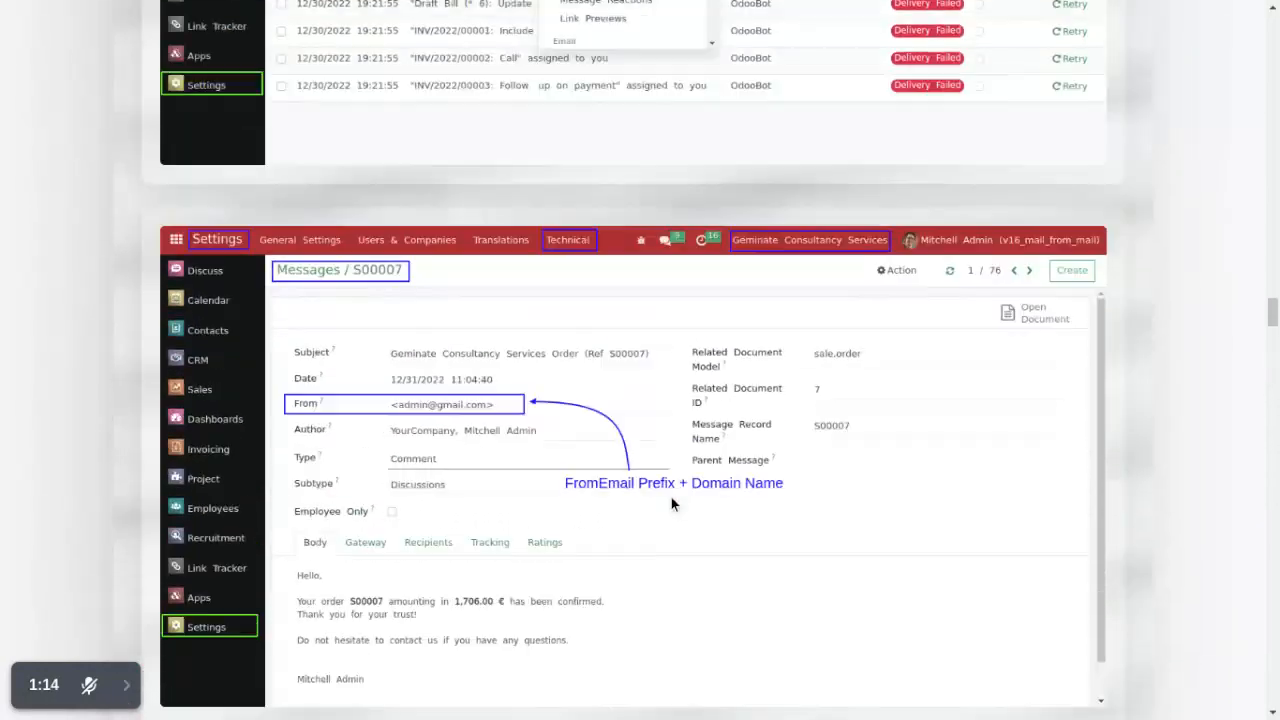
{"action": "scroll", "coordinate": [671, 497], "scroll_direction": "up", "scroll_amount": 20}
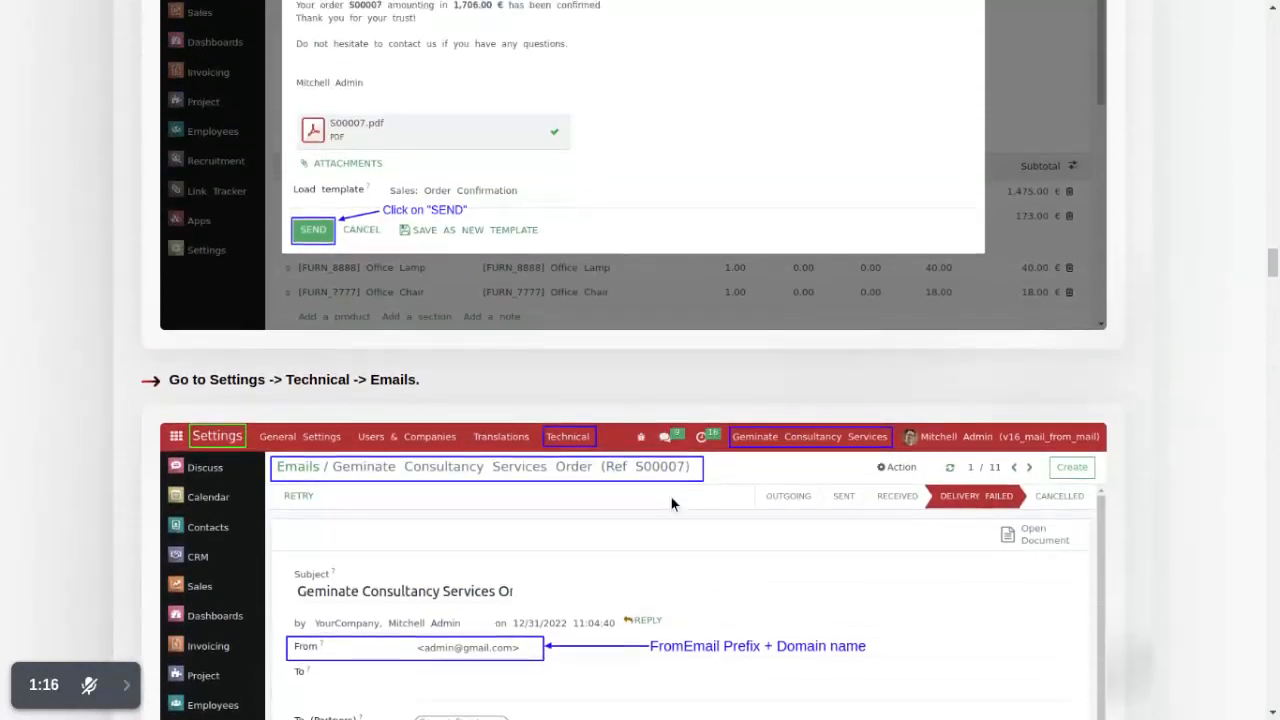
{"action": "scroll", "coordinate": [671, 497], "scroll_direction": "up", "scroll_amount": 20}
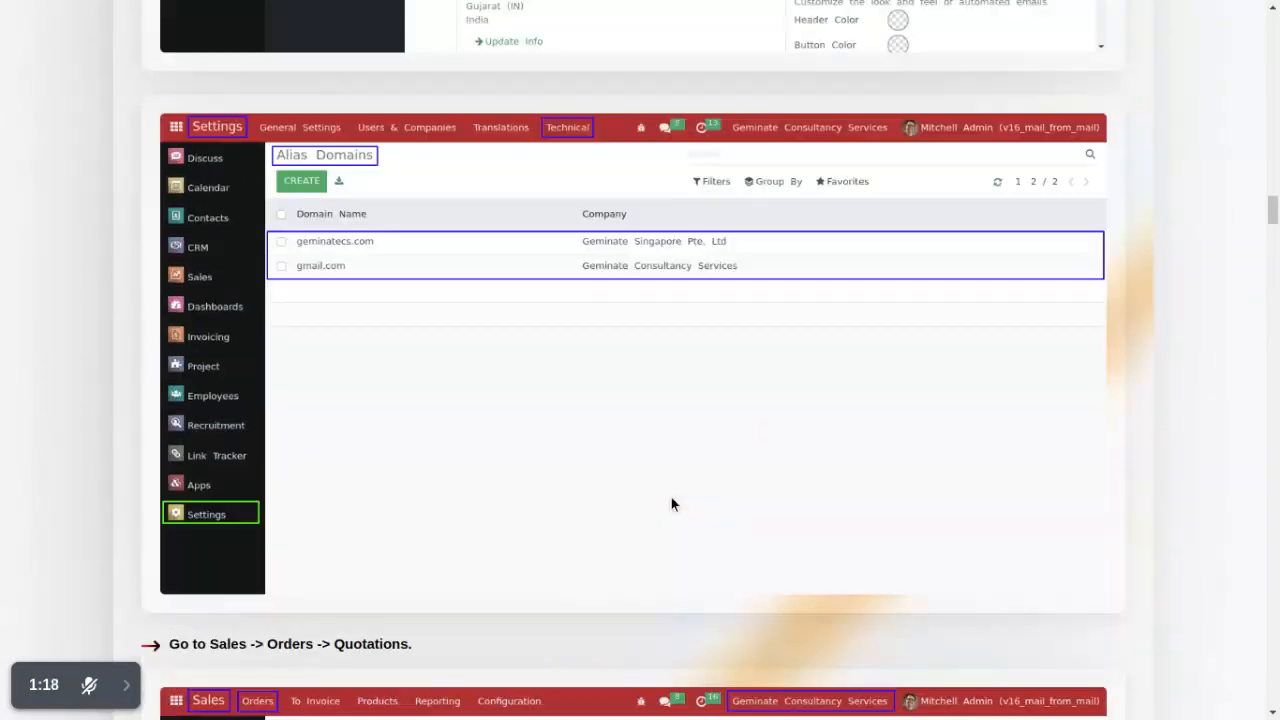
{"action": "scroll", "coordinate": [671, 503], "scroll_direction": "up", "scroll_amount": 20}
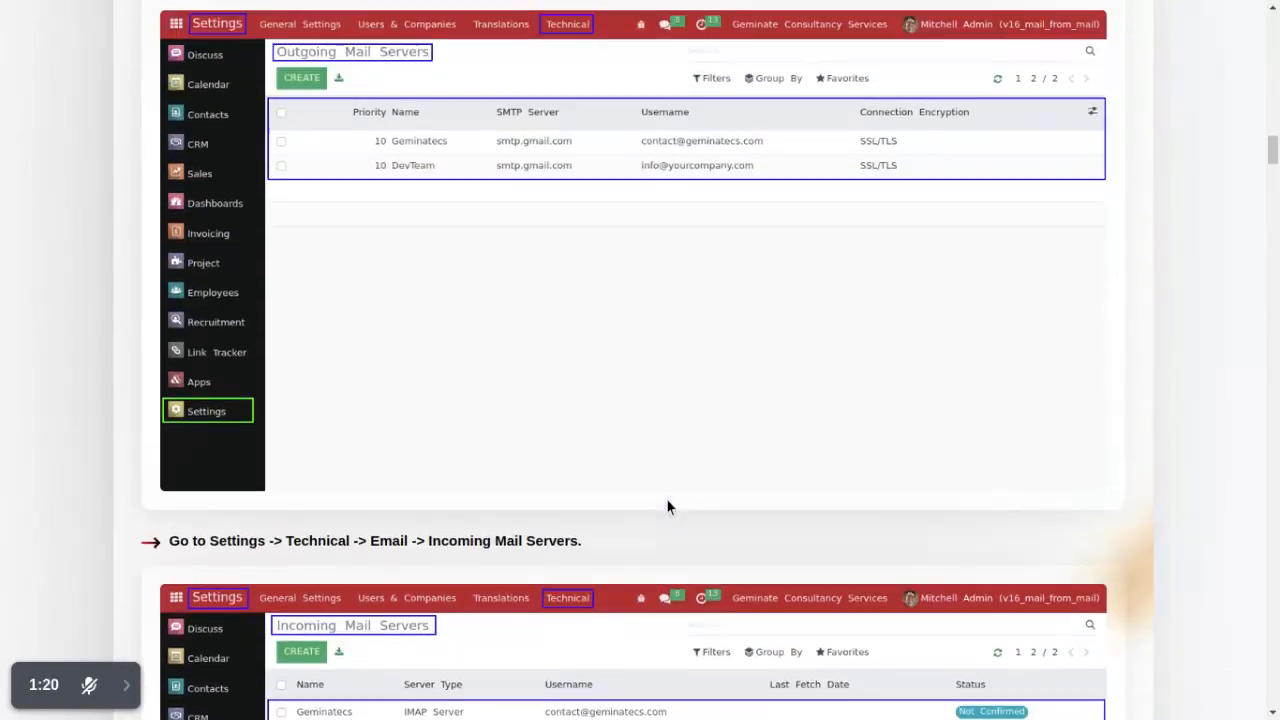
{"action": "scroll", "coordinate": [667, 507], "scroll_direction": "up", "scroll_amount": 20}
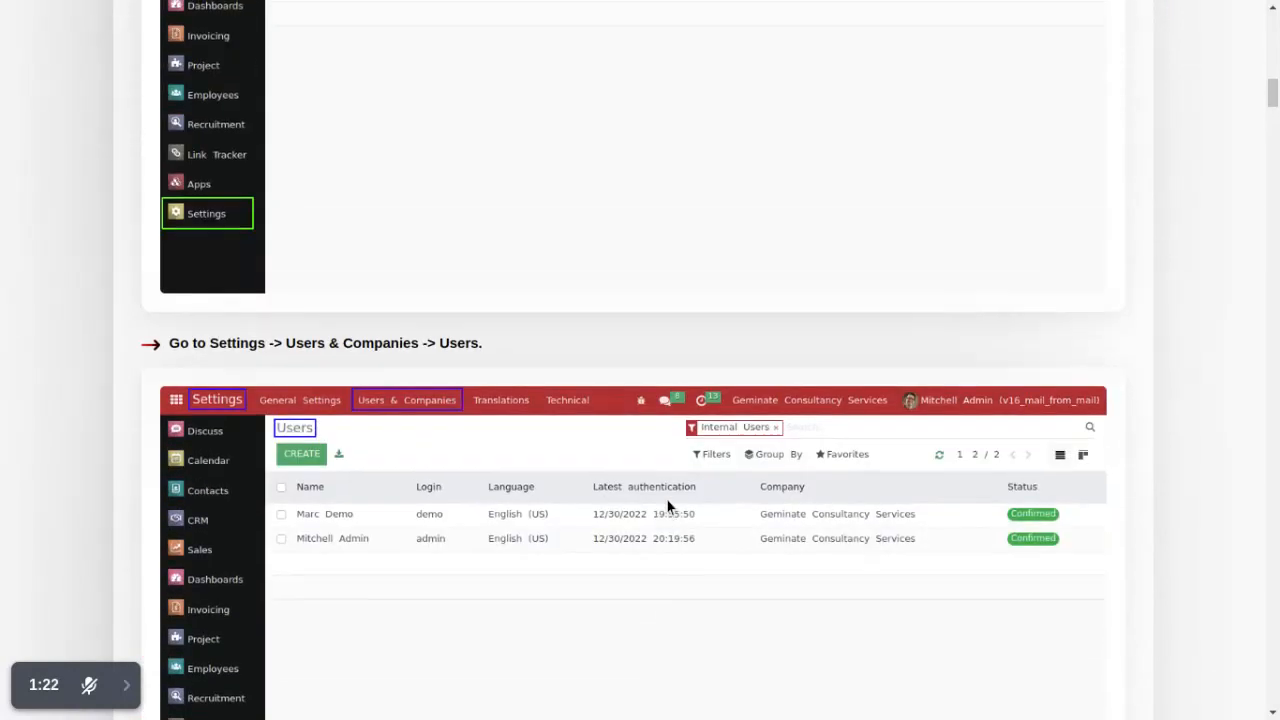
{"action": "scroll", "coordinate": [667, 500], "scroll_direction": "up", "scroll_amount": 10}
Step: Read the Why Choose Us points and expand the FAQ answers, including feature benefits and the customization contact
{"action": "left_click", "coordinate": [586, 395]}
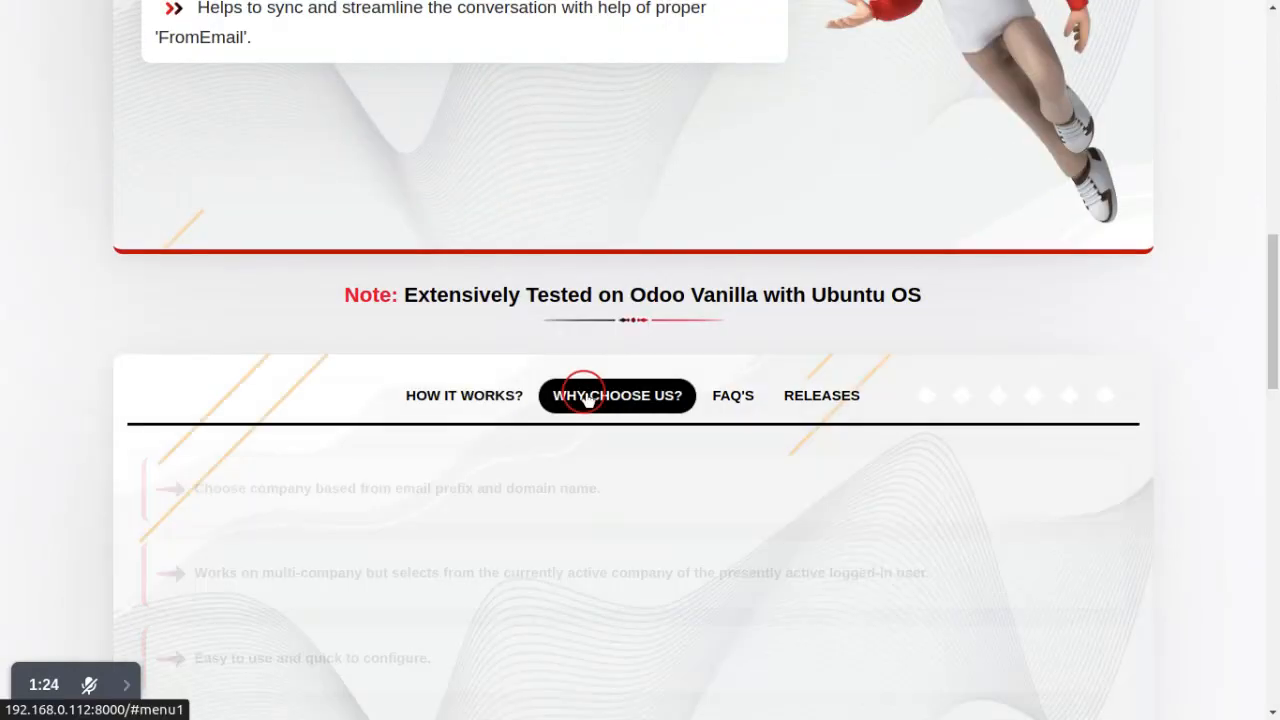
{"action": "scroll", "coordinate": [588, 398], "scroll_direction": "down", "scroll_amount": 3}
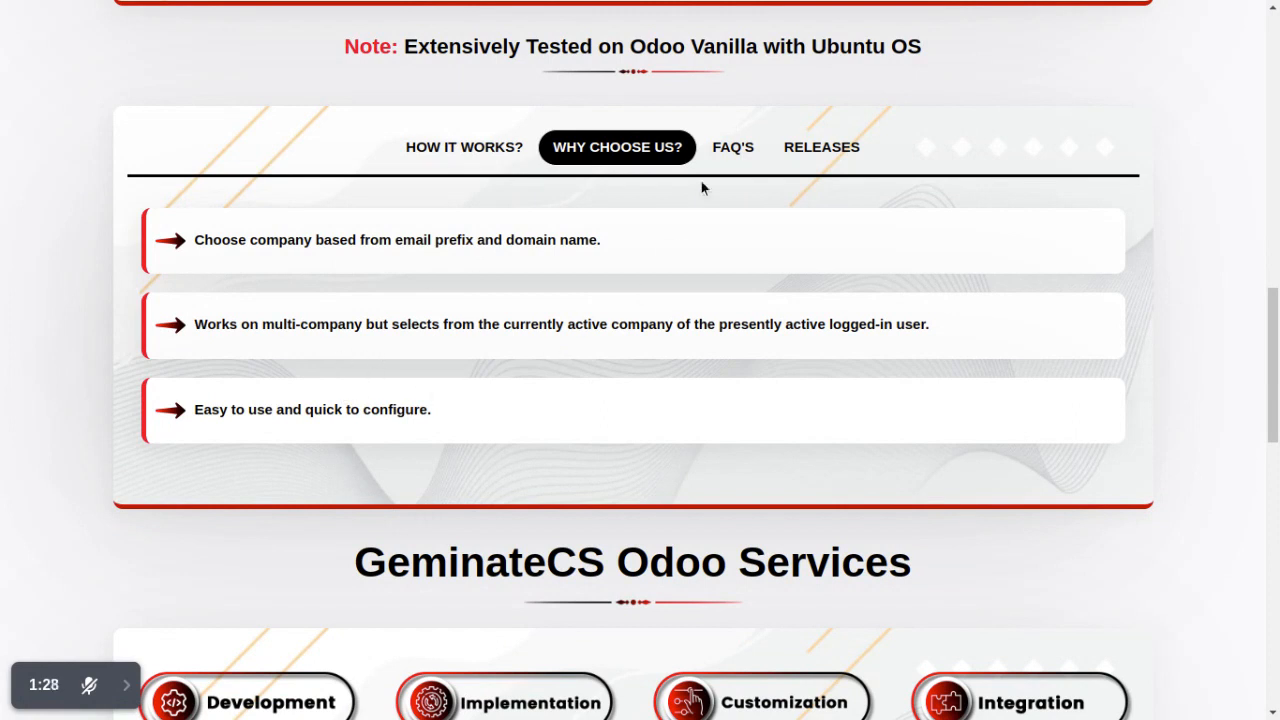
{"action": "left_click", "coordinate": [733, 147]}
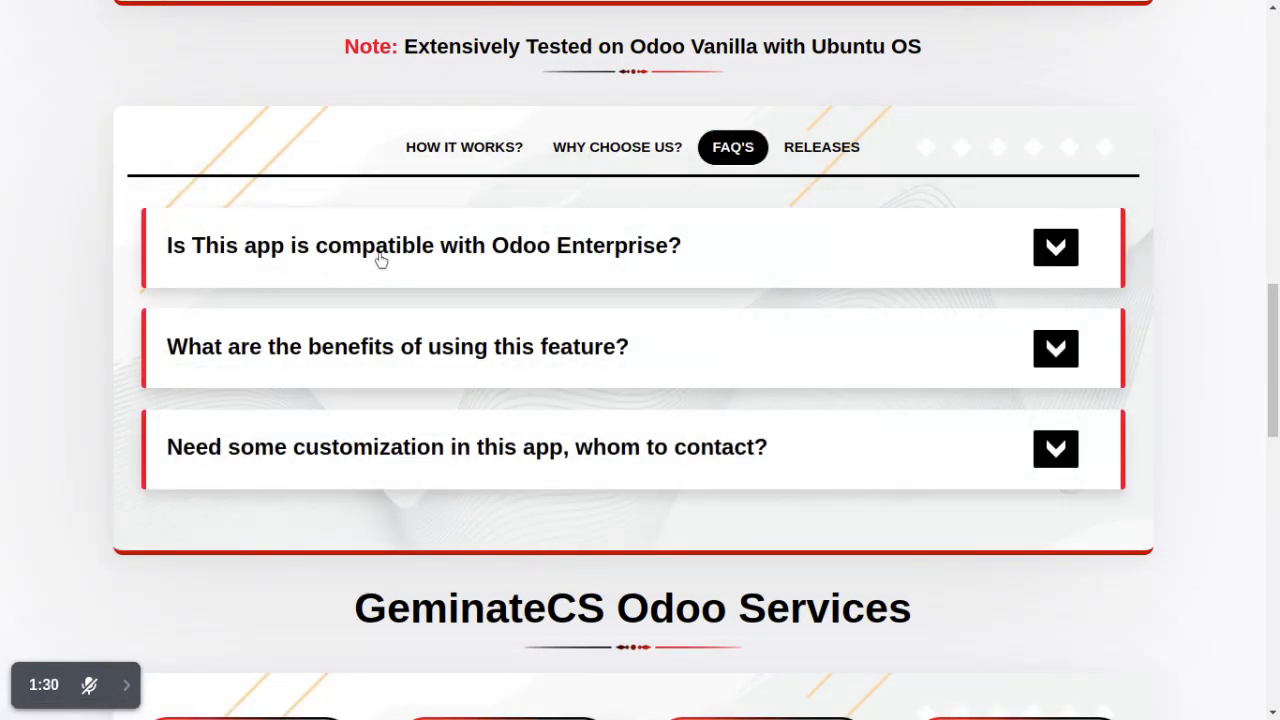
{"action": "left_click", "coordinate": [380, 259]}
{"action": "left_click", "coordinate": [329, 424]}
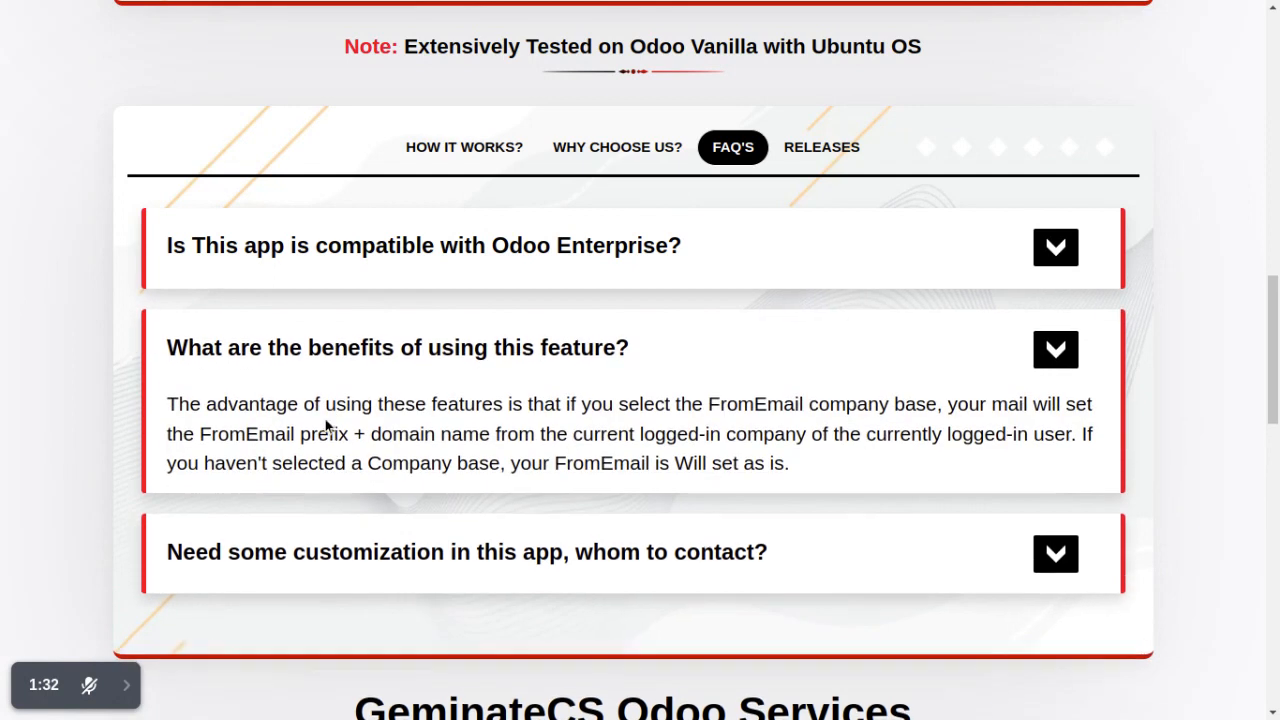
{"action": "left_click", "coordinate": [341, 573]}
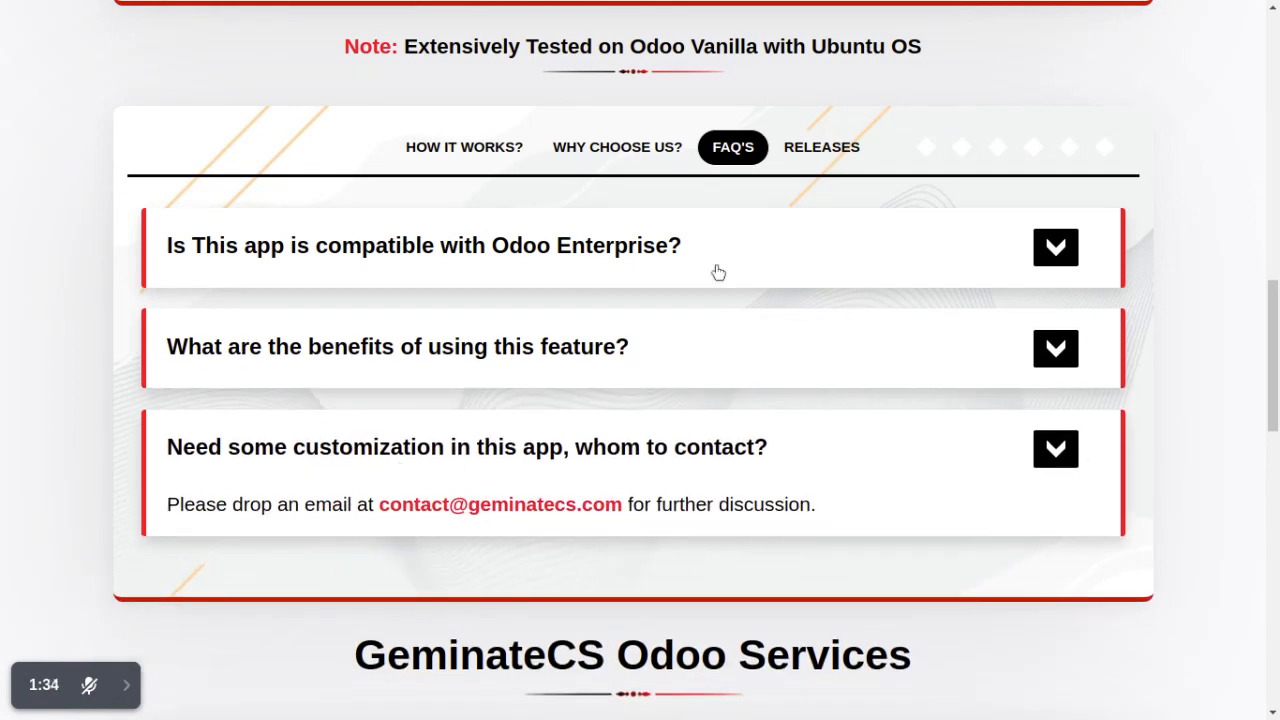
Step: Show the module's release notes and return to the beginning of the description page
{"action": "left_click", "coordinate": [838, 145]}
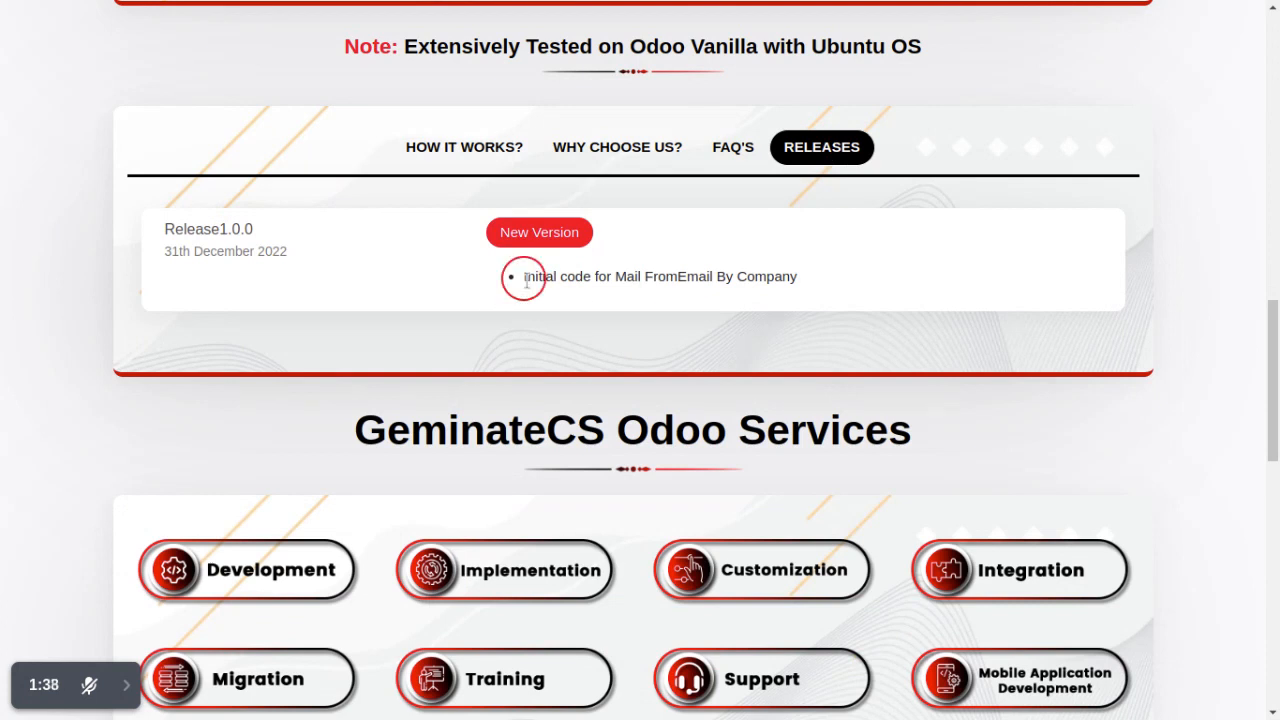
{"action": "left_click_drag", "start_coordinate": [526, 282], "coordinate": [533, 333]}
{"action": "left_click", "coordinate": [533, 333]}
{"action": "scroll", "coordinate": [370, 337], "scroll_direction": "up", "scroll_amount": 1}
{"action": "scroll", "coordinate": [370, 344], "scroll_direction": "up", "scroll_amount": 10}
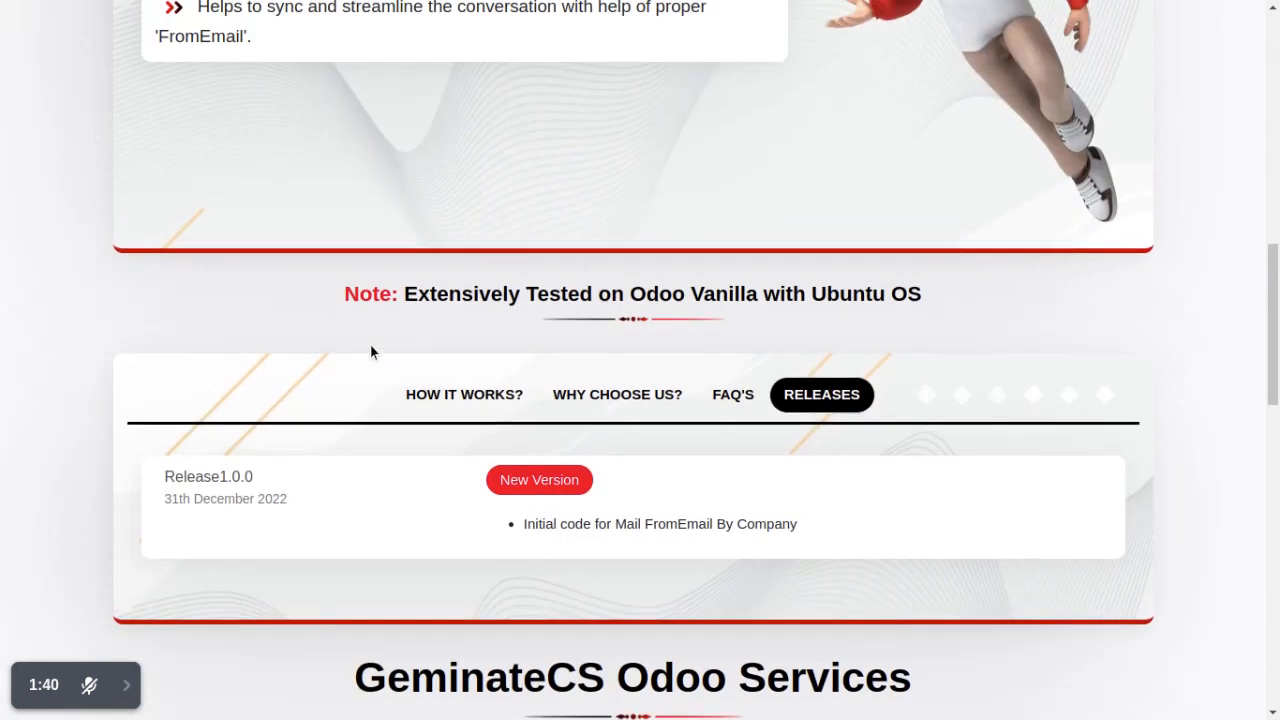
{"action": "scroll", "coordinate": [435, 345], "scroll_direction": "up", "scroll_amount": 2}
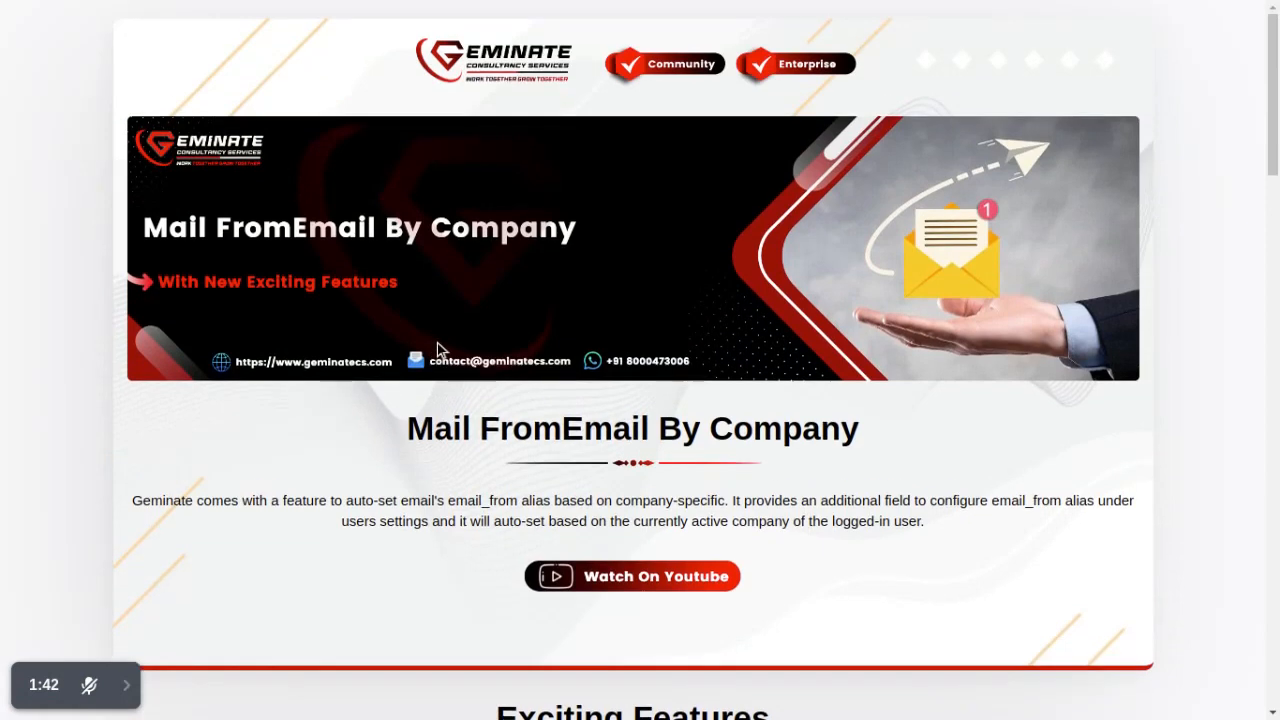
Step: Switch back to the Odoo browser tab and open the Sales app's quotations list
{"action": "key", "text": "ctrl+shift+Tab"}
{"action": "left_click", "coordinate": [530, 375]}
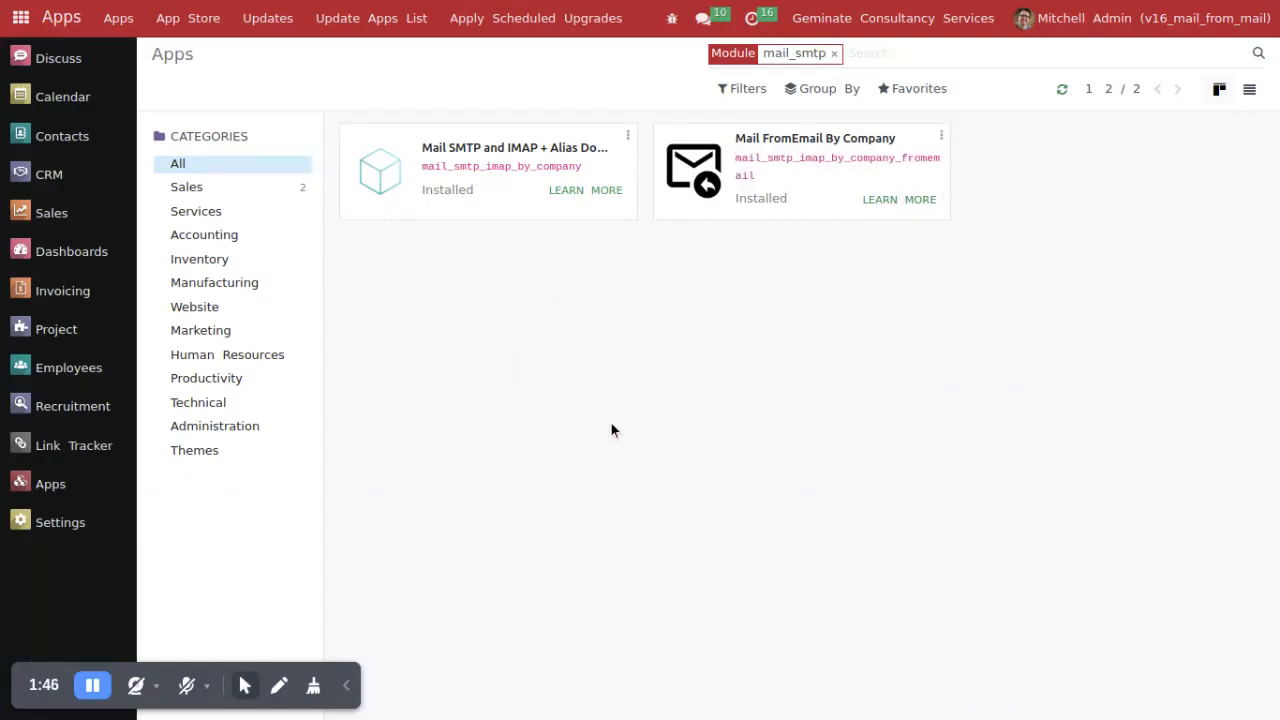
{"action": "left_click", "coordinate": [21, 18]}
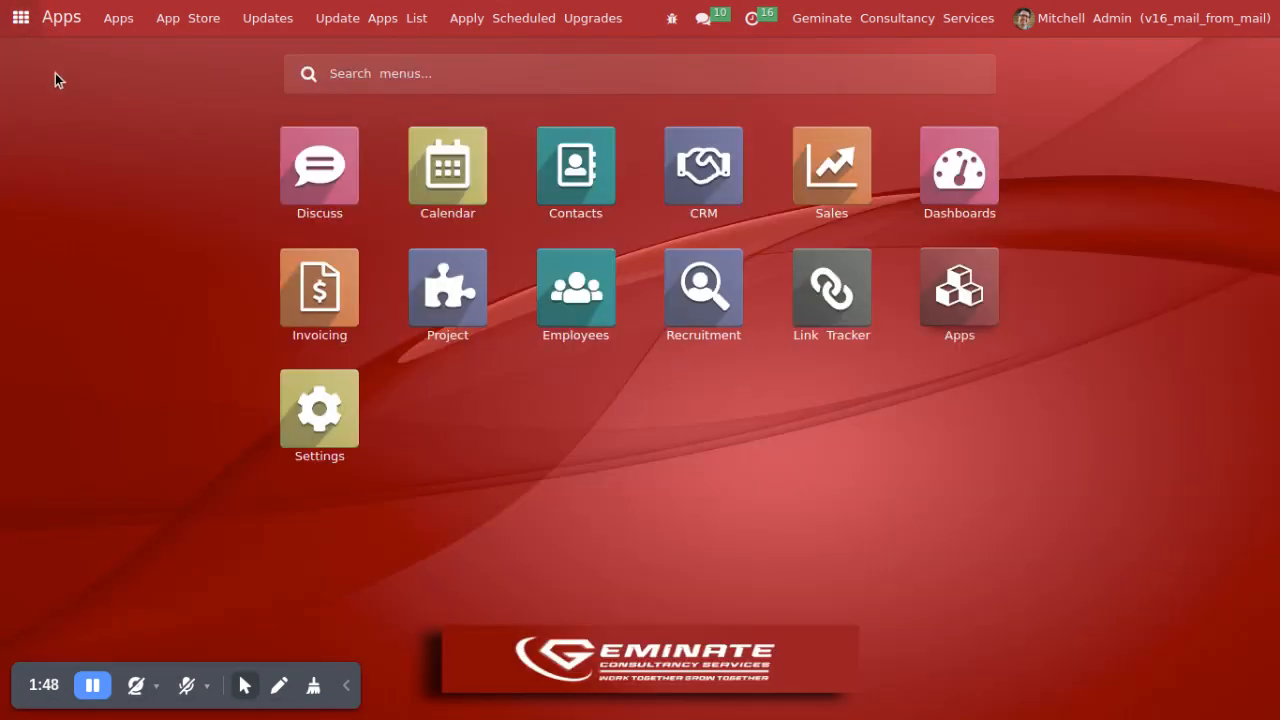
{"action": "left_click", "coordinate": [841, 188]}
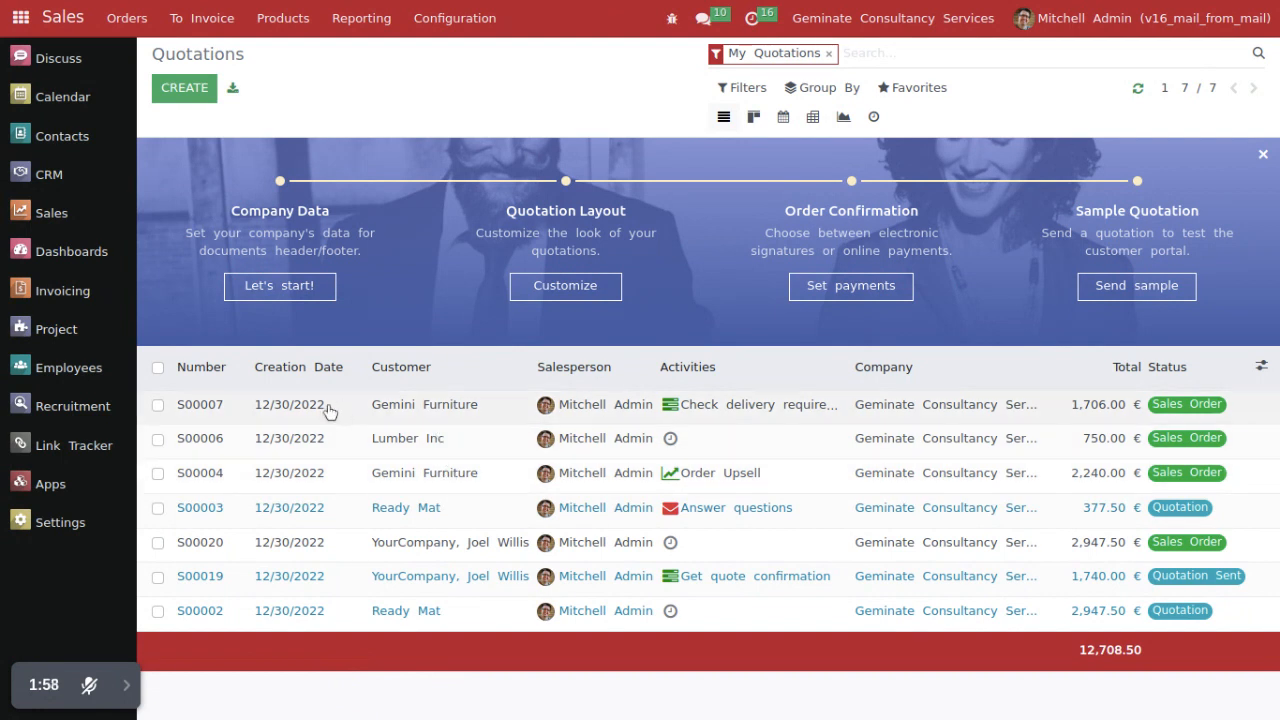
Step: Open the administrator's user record in Settings and show its From Email options
{"action": "left_click", "coordinate": [63, 524]}
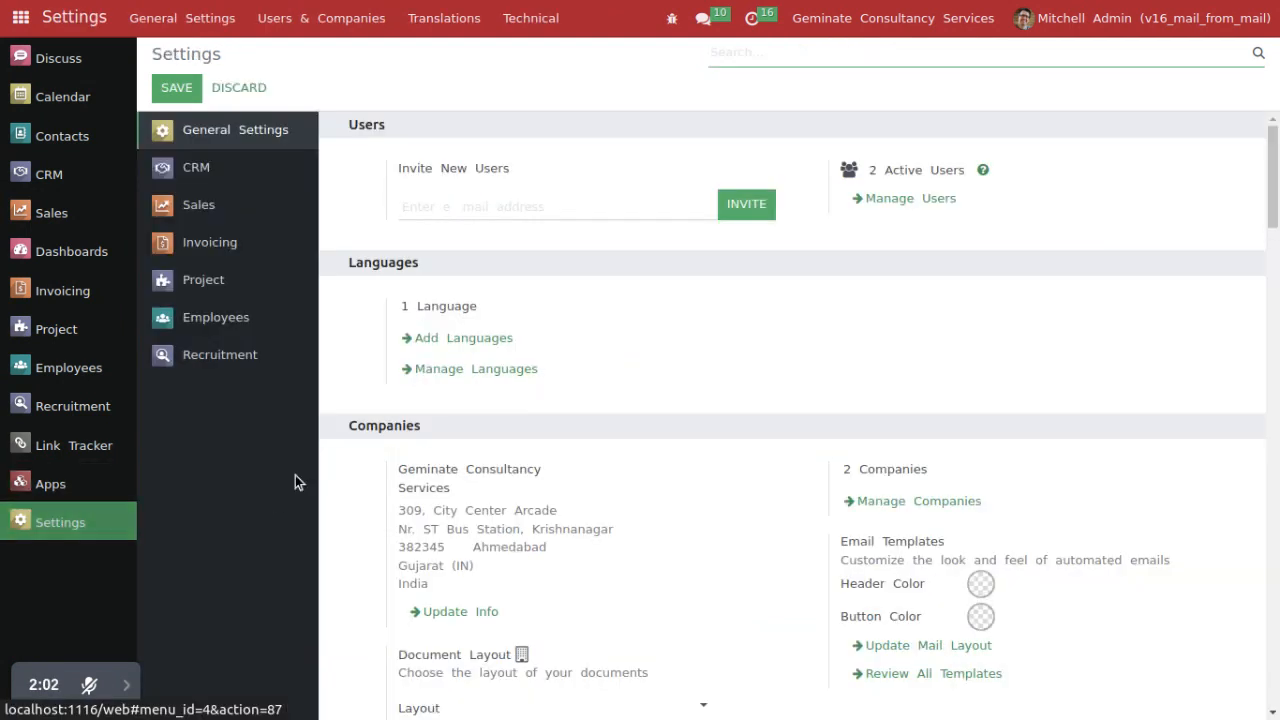
{"action": "left_click", "coordinate": [310, 28]}
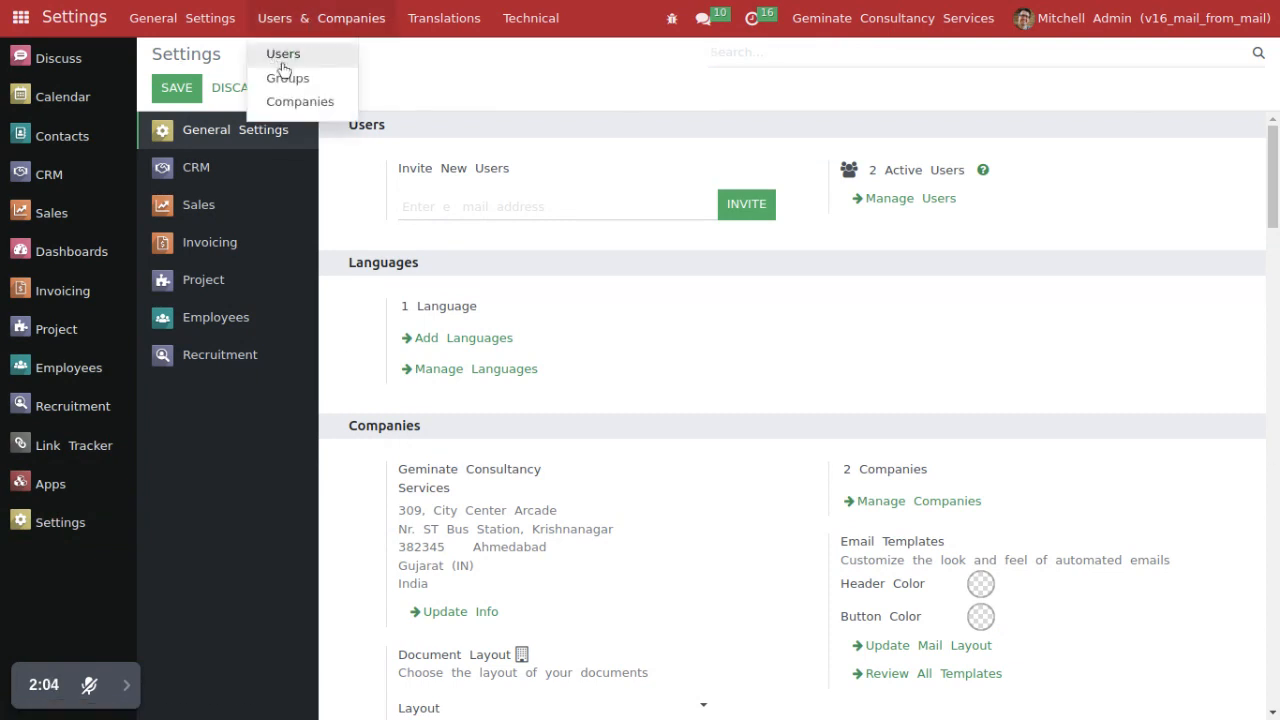
{"action": "left_click", "coordinate": [281, 56]}
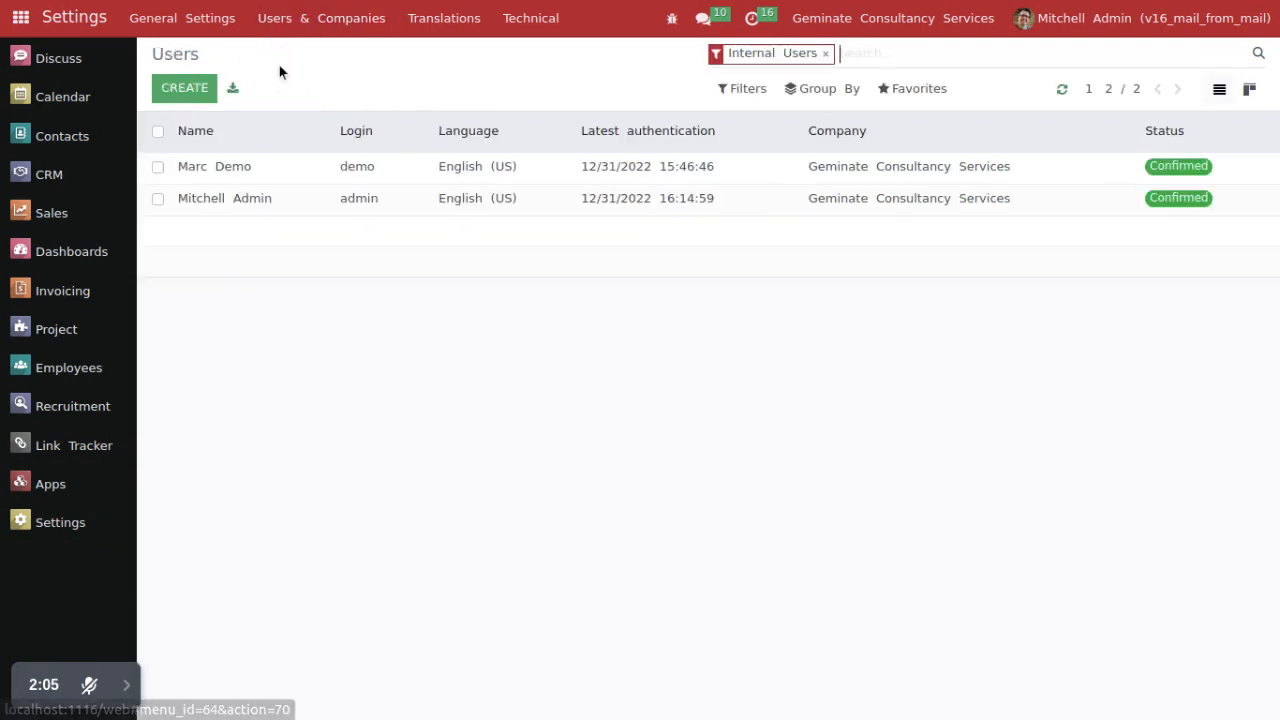
{"action": "left_click", "coordinate": [289, 204]}
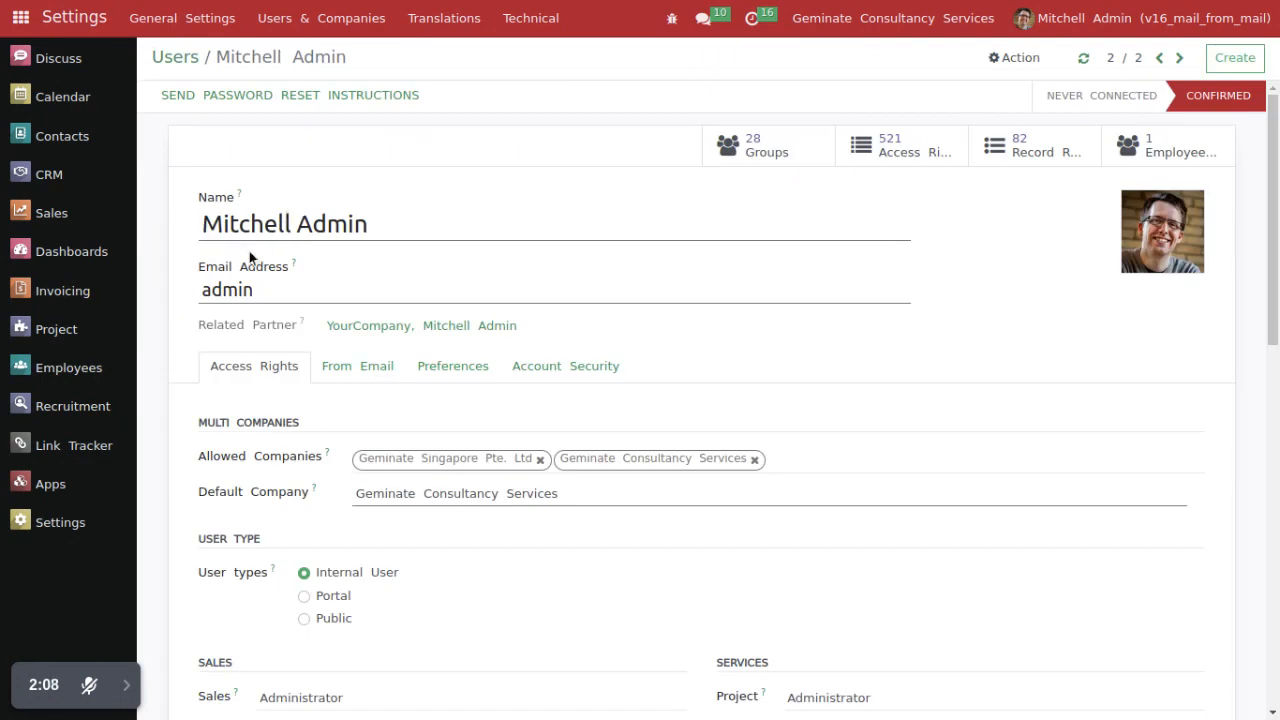
{"action": "left_click", "coordinate": [345, 378]}
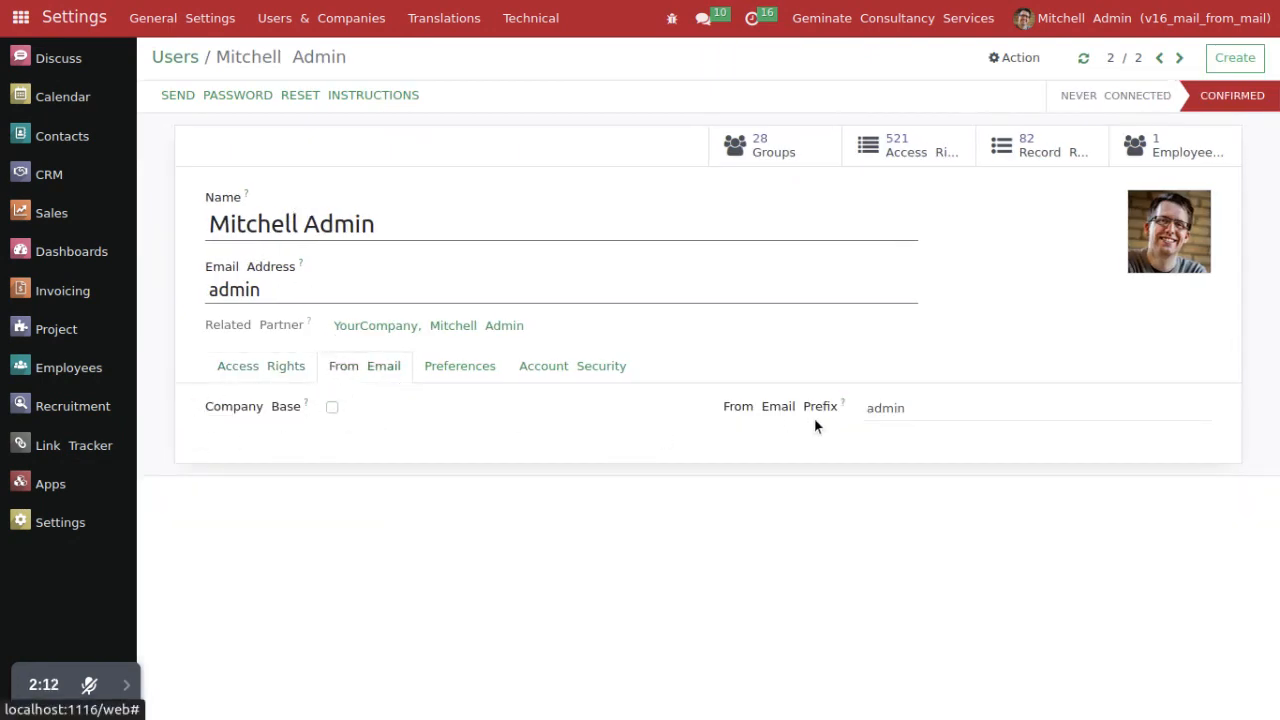
{"action": "mouse_move", "coordinate": [24, 705]}
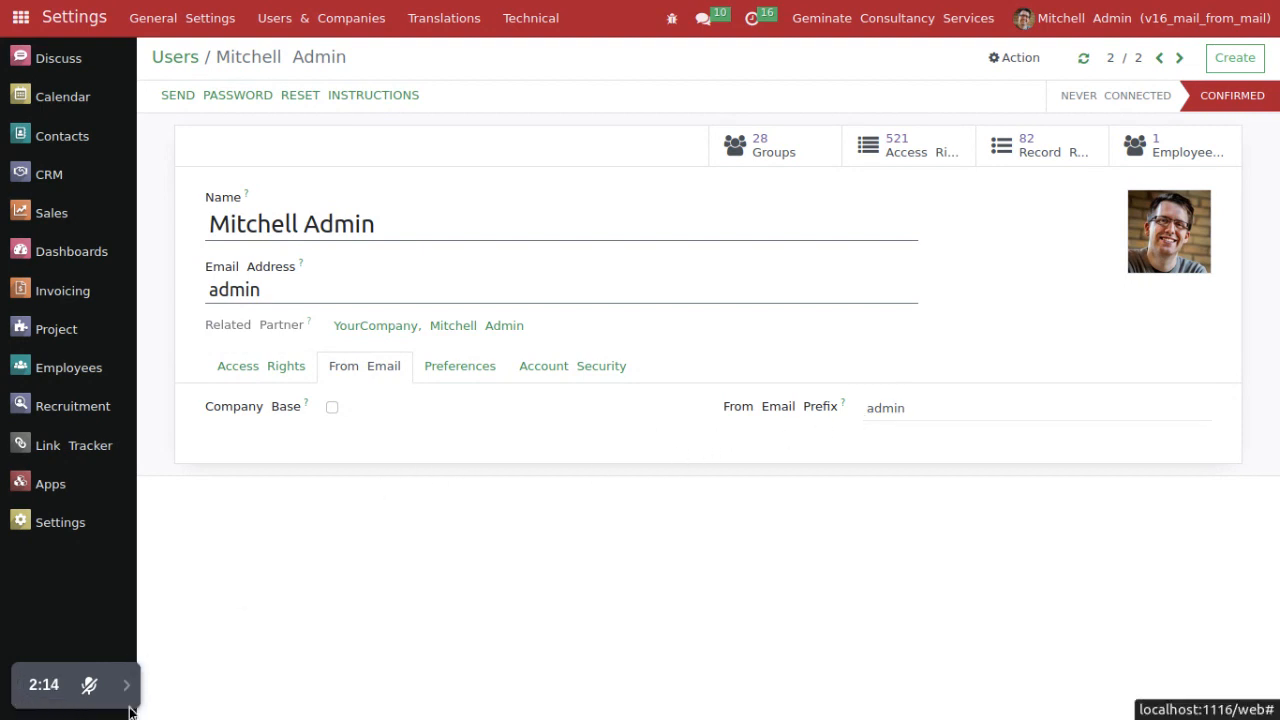
{"action": "left_click", "coordinate": [127, 693]}
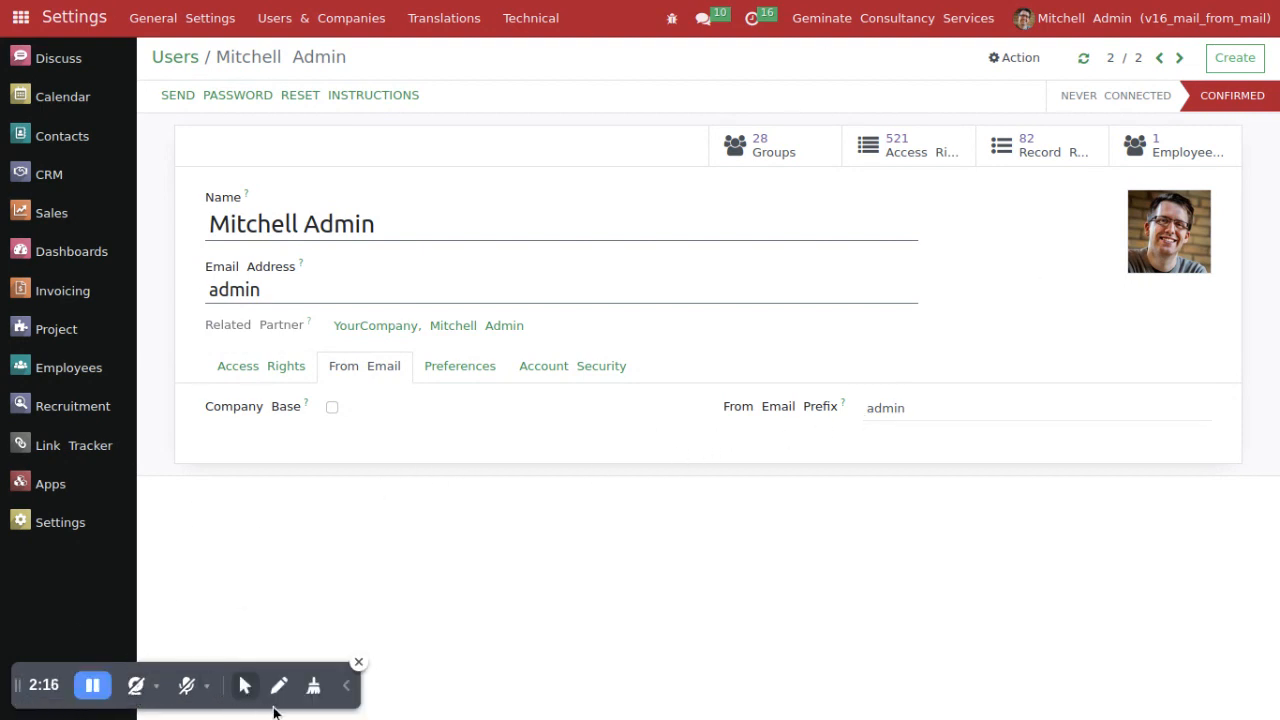
{"action": "left_click", "coordinate": [280, 697]}
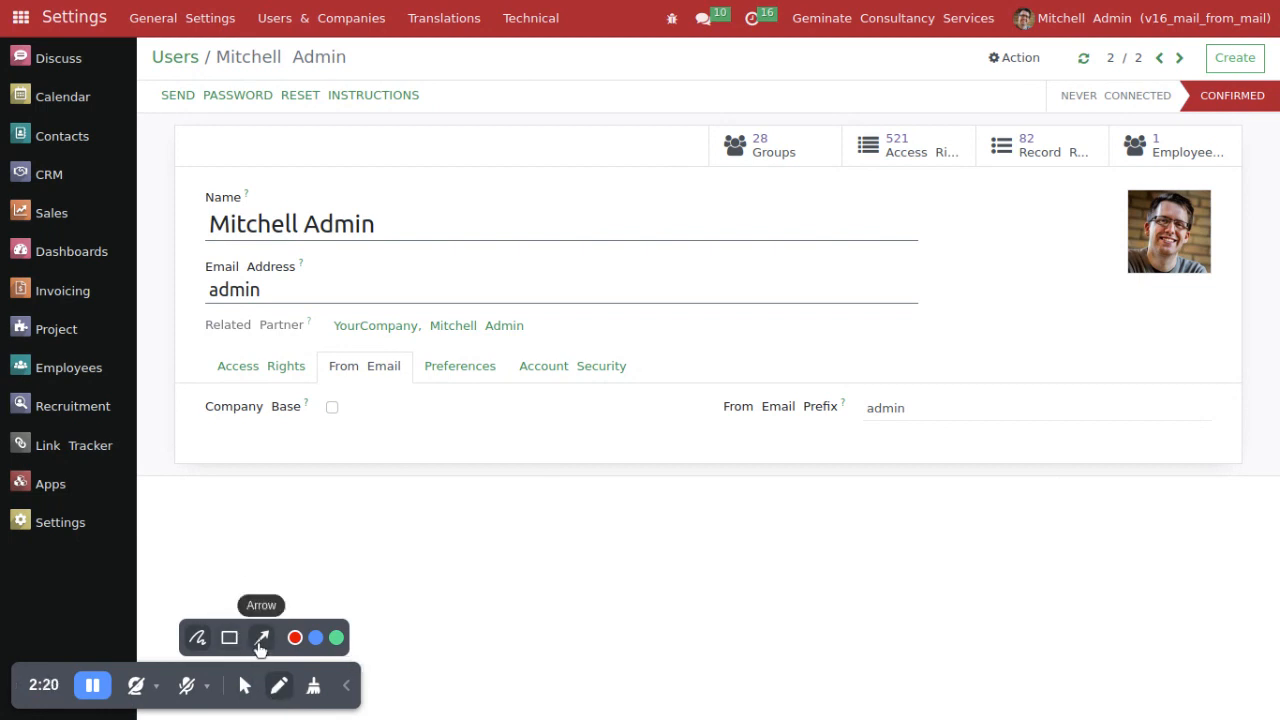
{"action": "left_click_drag", "start_coordinate": [198, 436], "coordinate": [350, 433]}
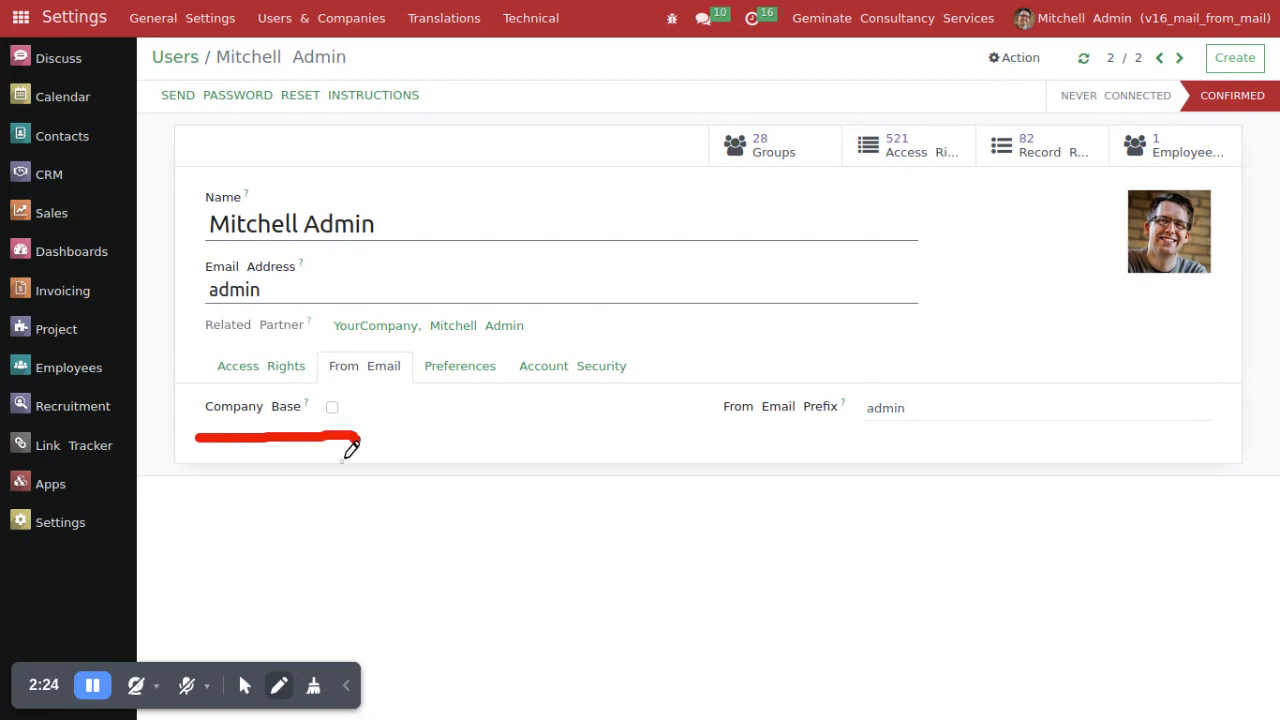
{"action": "left_click", "coordinate": [245, 685]}
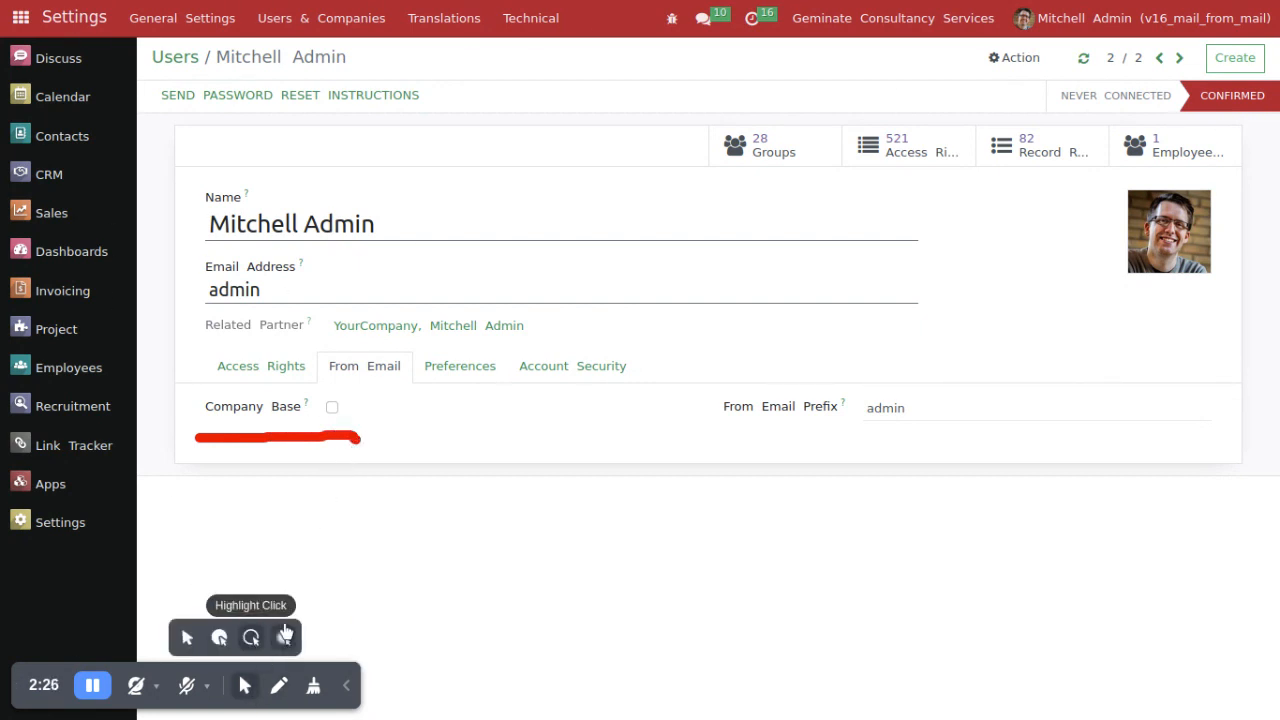
Step: Enable Company Base for the administrator user, save the record and select the From Email Prefix value
{"action": "left_click", "coordinate": [332, 410]}
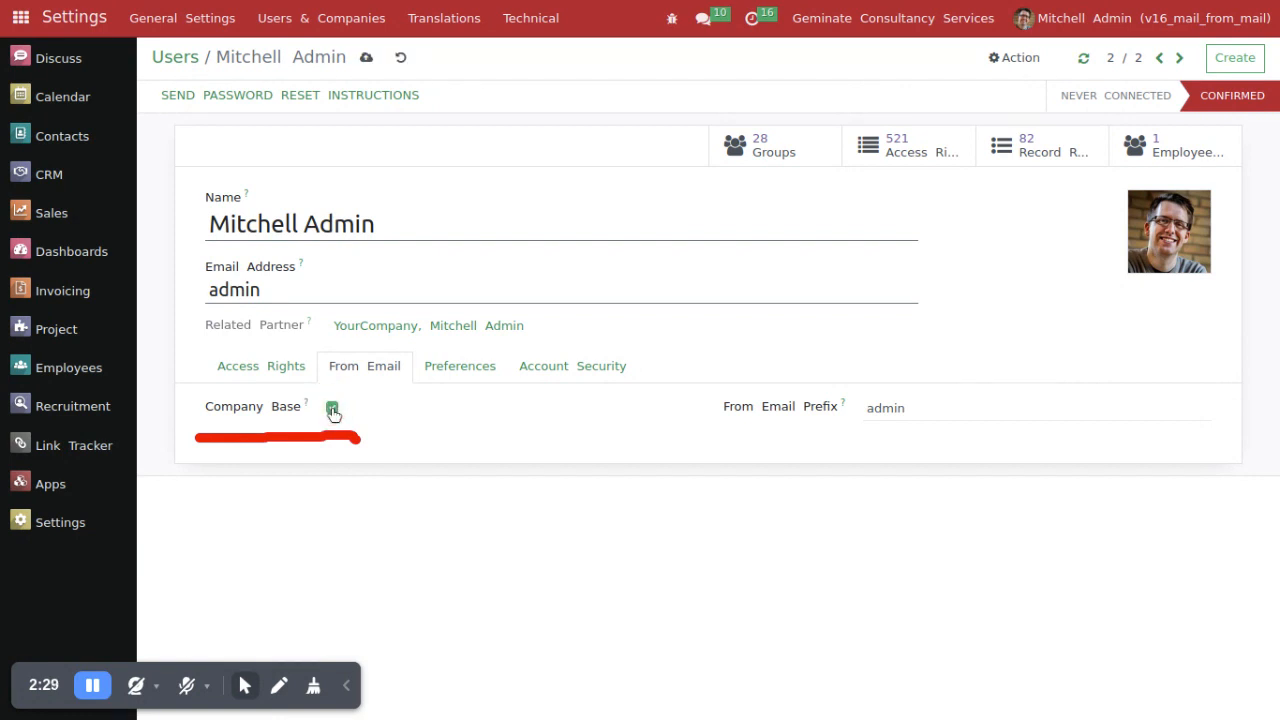
{"action": "left_click", "coordinate": [363, 60]}
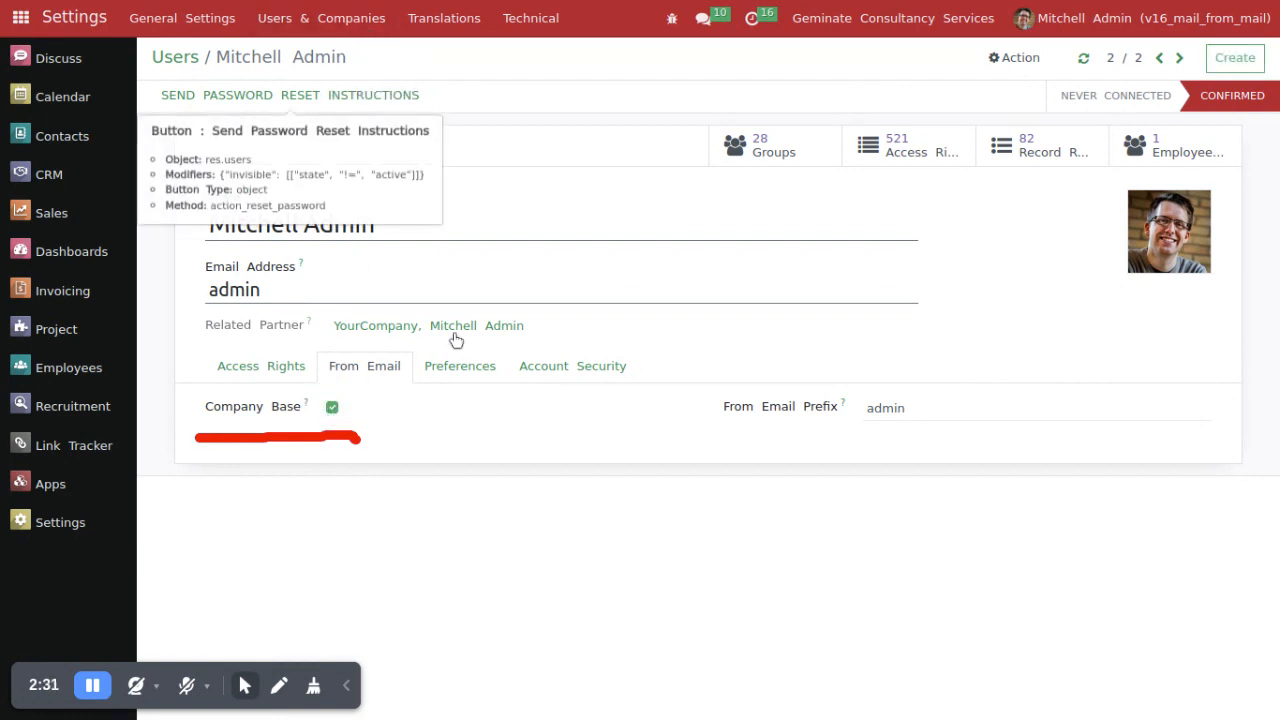
{"action": "double_click", "coordinate": [876, 409]}
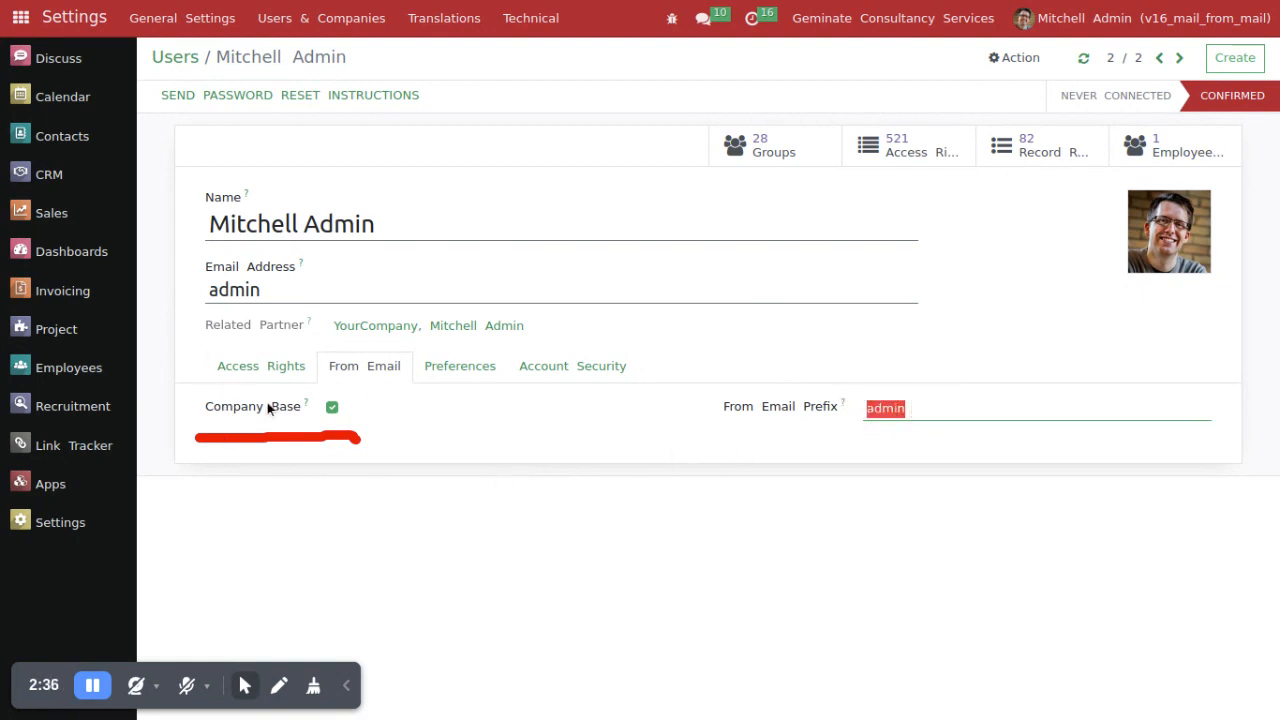
{"action": "left_click", "coordinate": [314, 699]}
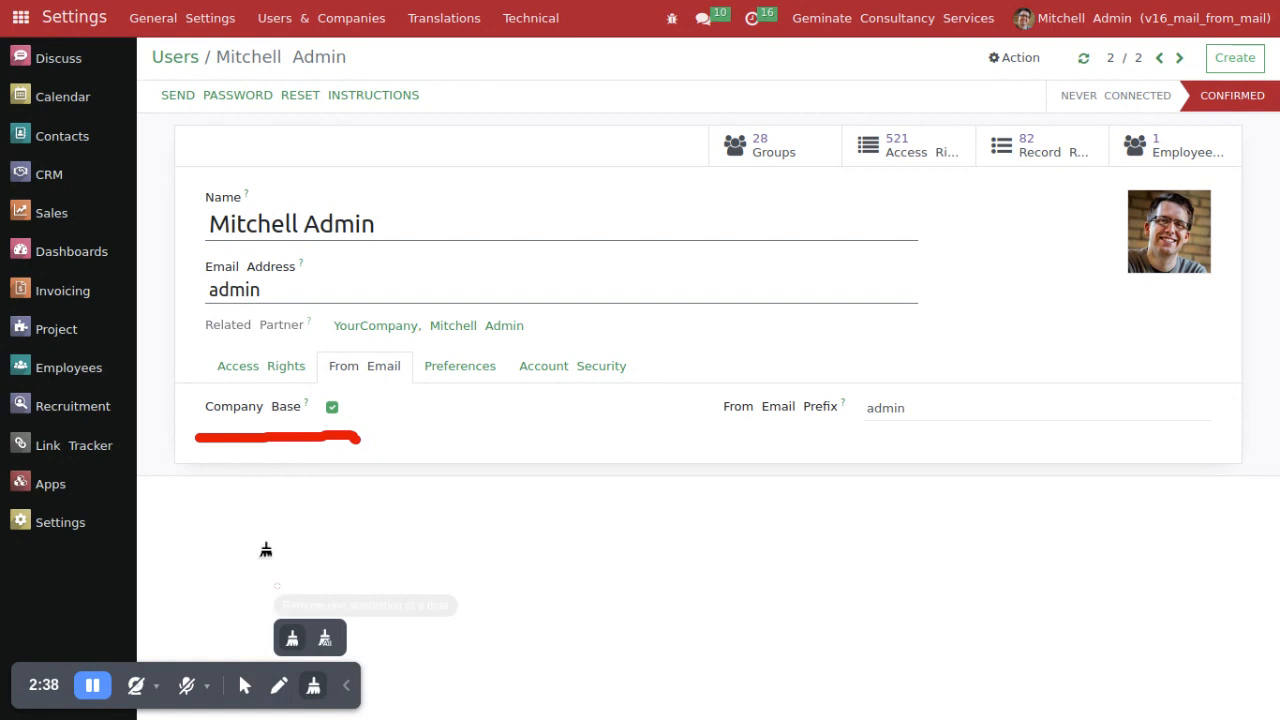
{"action": "left_click", "coordinate": [257, 439]}
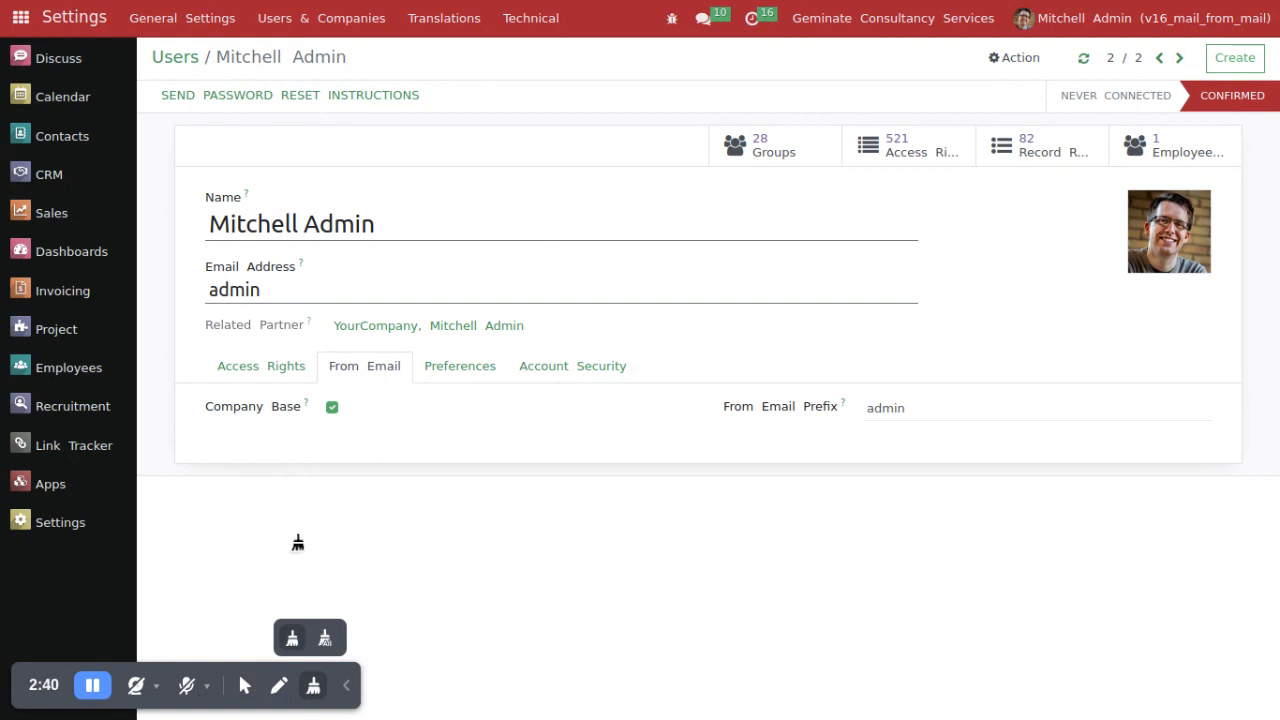
{"action": "left_click", "coordinate": [244, 685]}
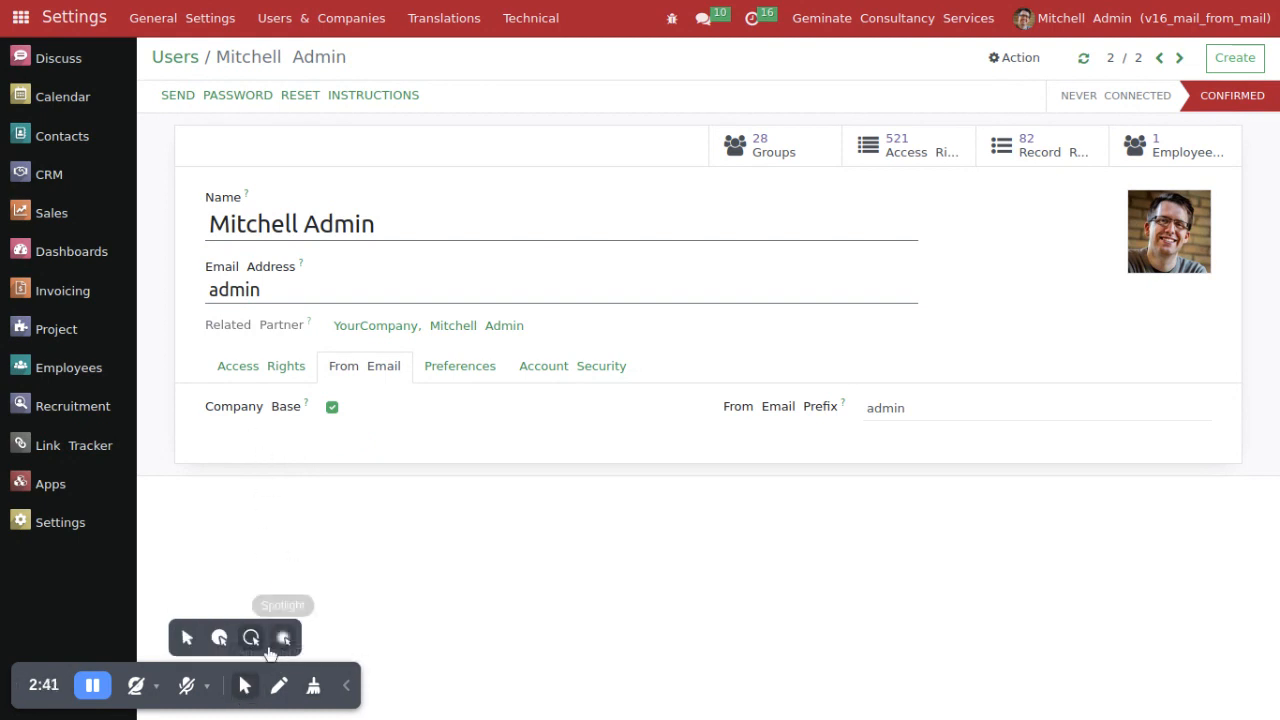
{"action": "left_click", "coordinate": [332, 661]}
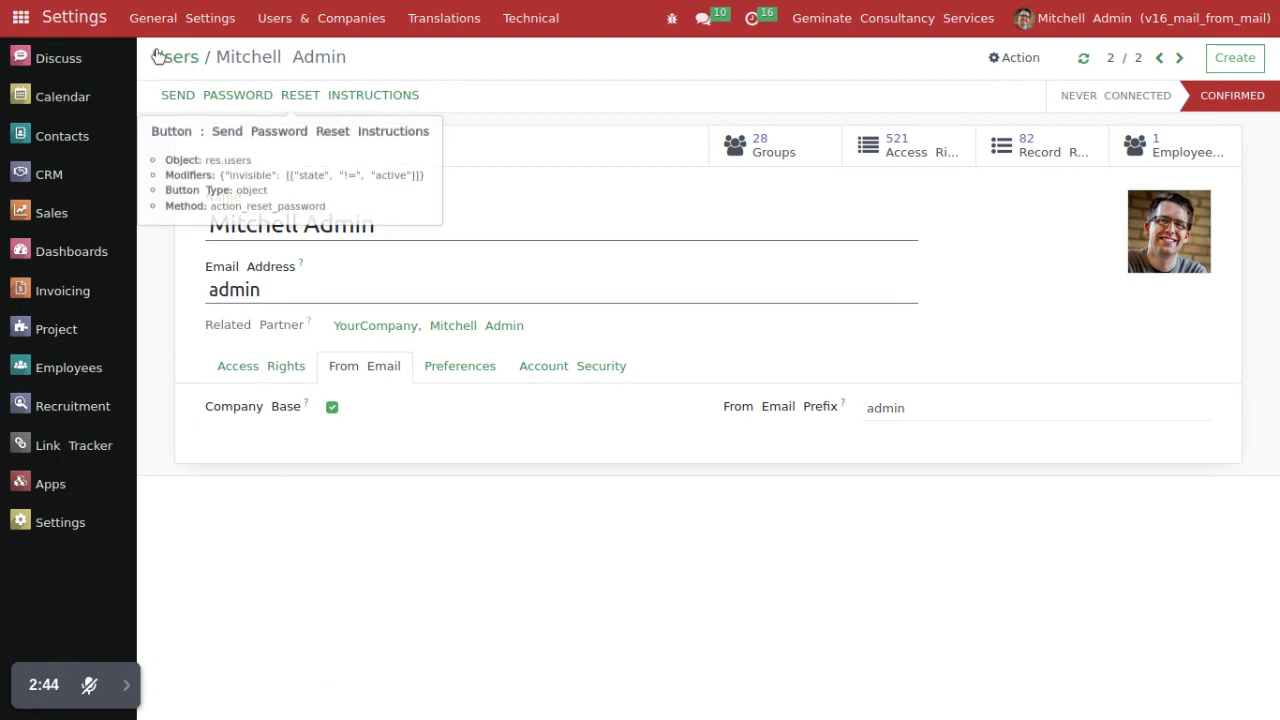
Step: Go to the previous user record and examine the user's name, Company Base option and From Email Prefix
{"action": "left_click", "coordinate": [1159, 57]}
{"action": "left_click_drag", "start_coordinate": [211, 228], "coordinate": [332, 229]}
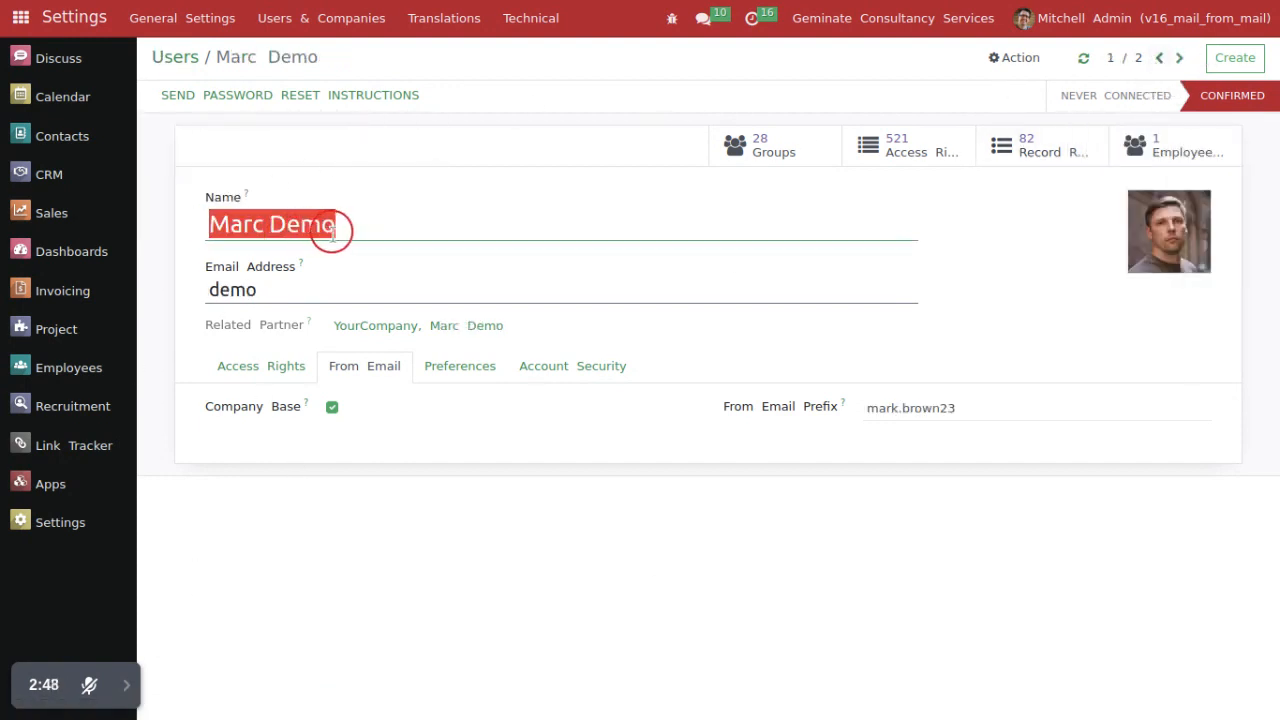
{"action": "left_click_drag", "start_coordinate": [198, 408], "coordinate": [366, 418]}
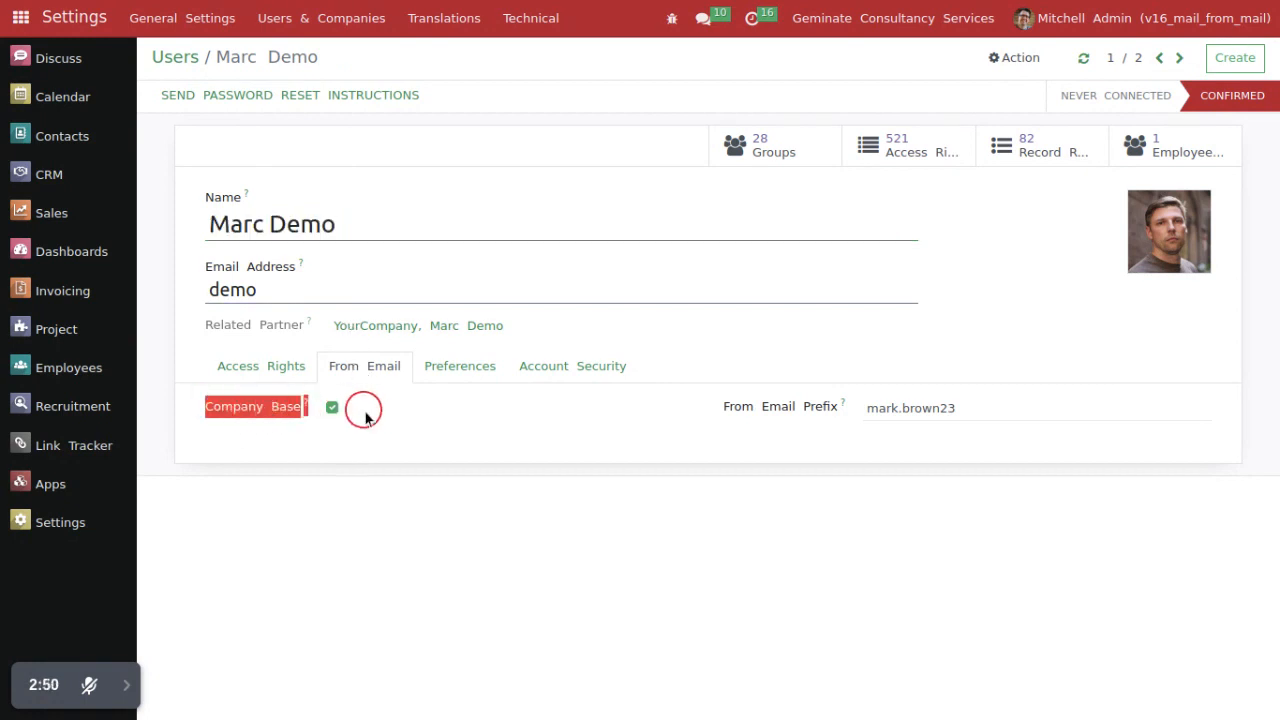
{"action": "left_click_drag", "start_coordinate": [869, 408], "coordinate": [940, 434]}
{"action": "left_click", "coordinate": [773, 447]}
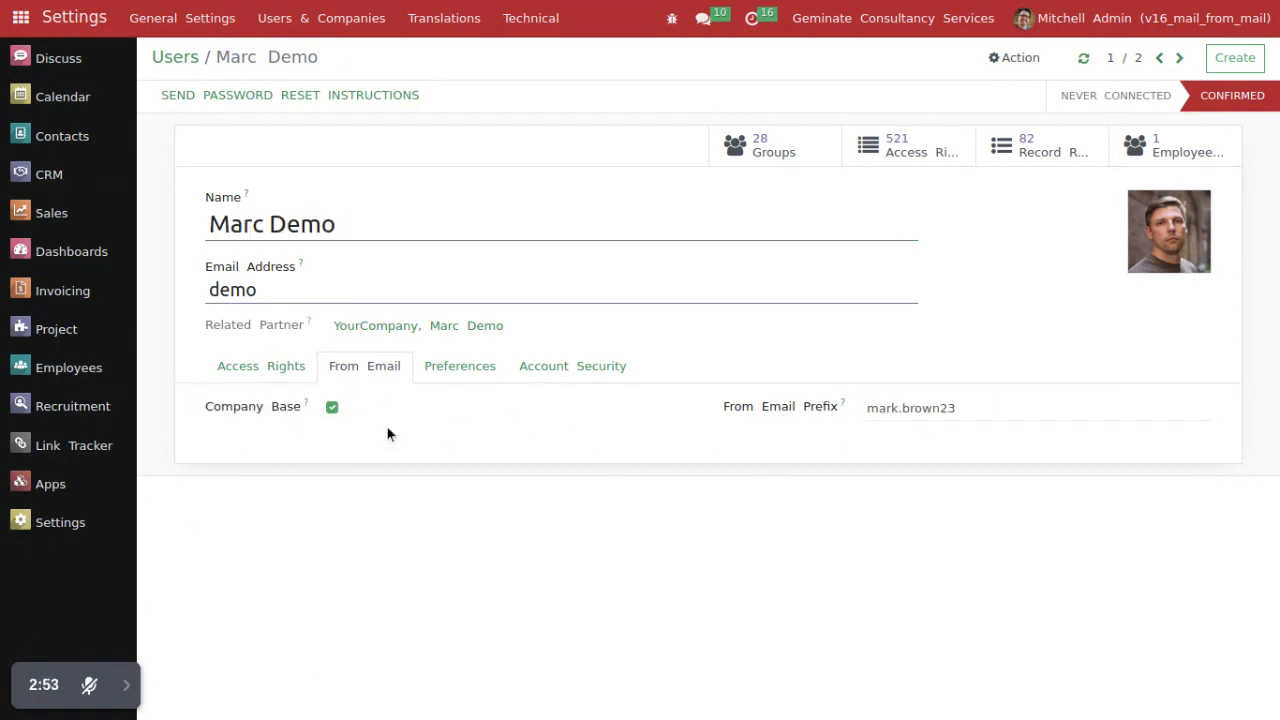
Step: Open the topmost Gemini Furniture sales order in Sales and email it to the customer with the Sales: Order Confirmation template
{"action": "left_click", "coordinate": [60, 212]}
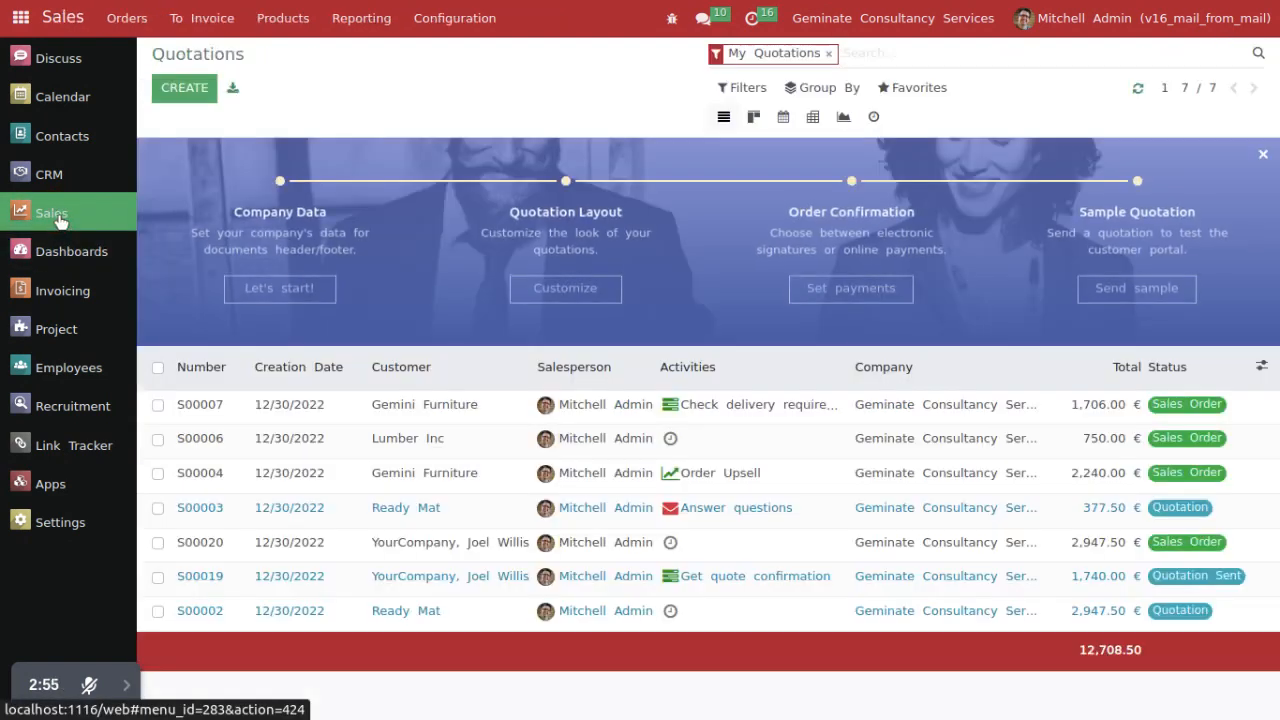
{"action": "left_click", "coordinate": [344, 408]}
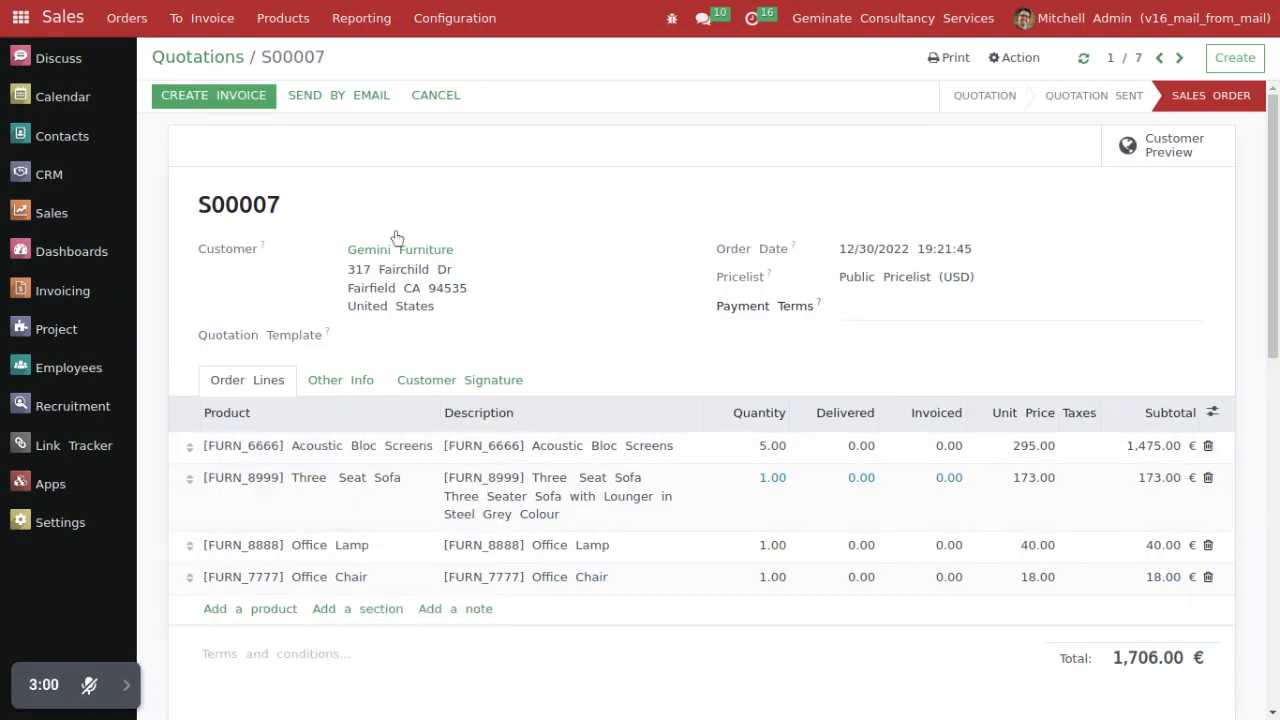
{"action": "left_click", "coordinate": [337, 105]}
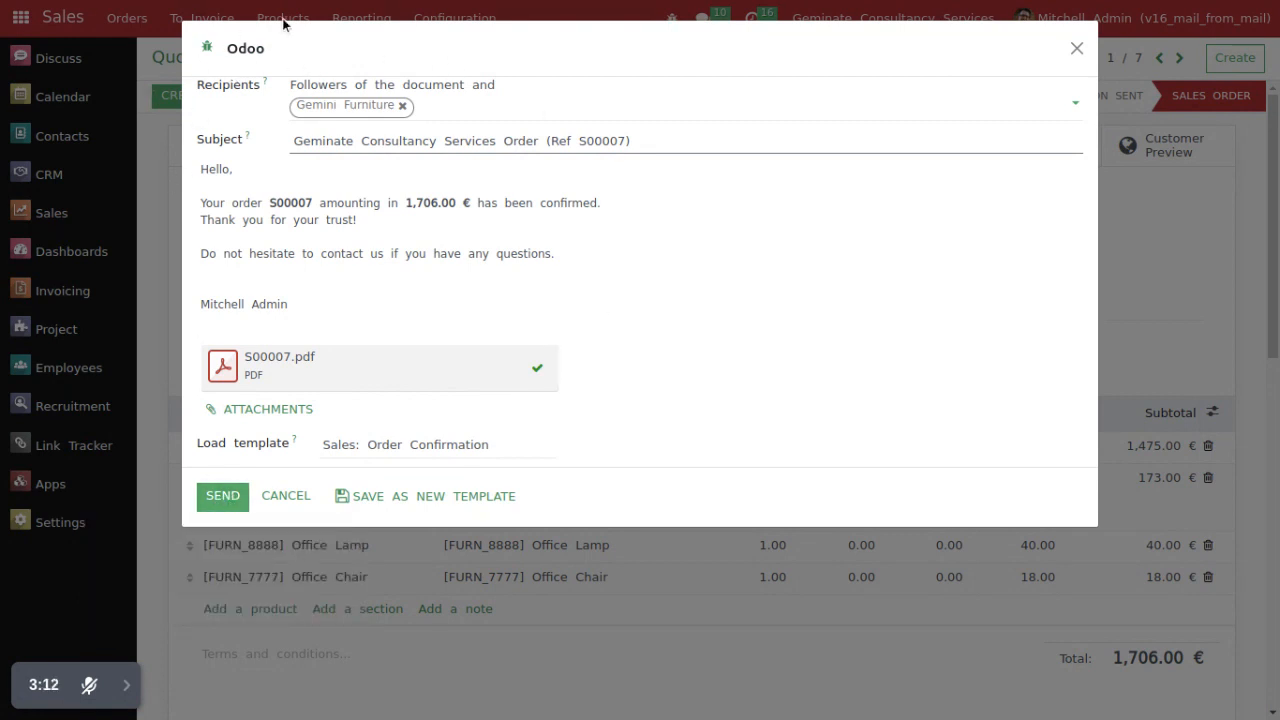
{"action": "left_click", "coordinate": [237, 497]}
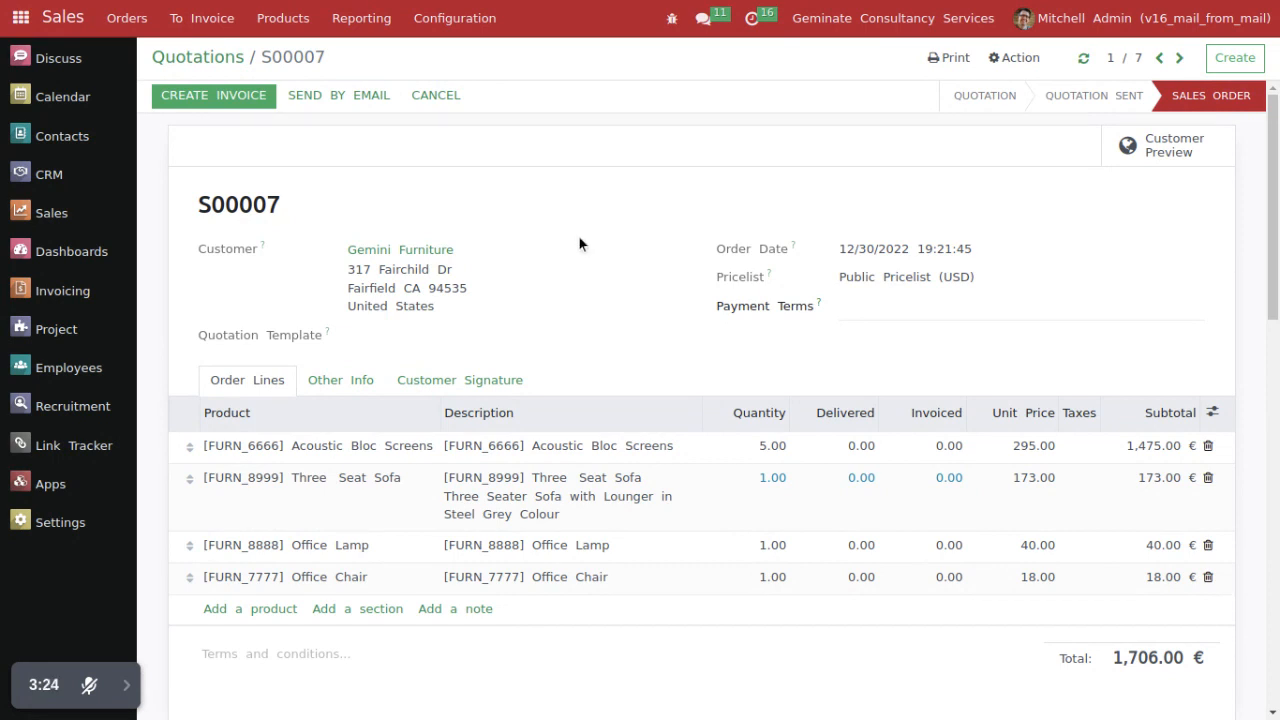
{"action": "mouse_move", "coordinate": [136, 688]}
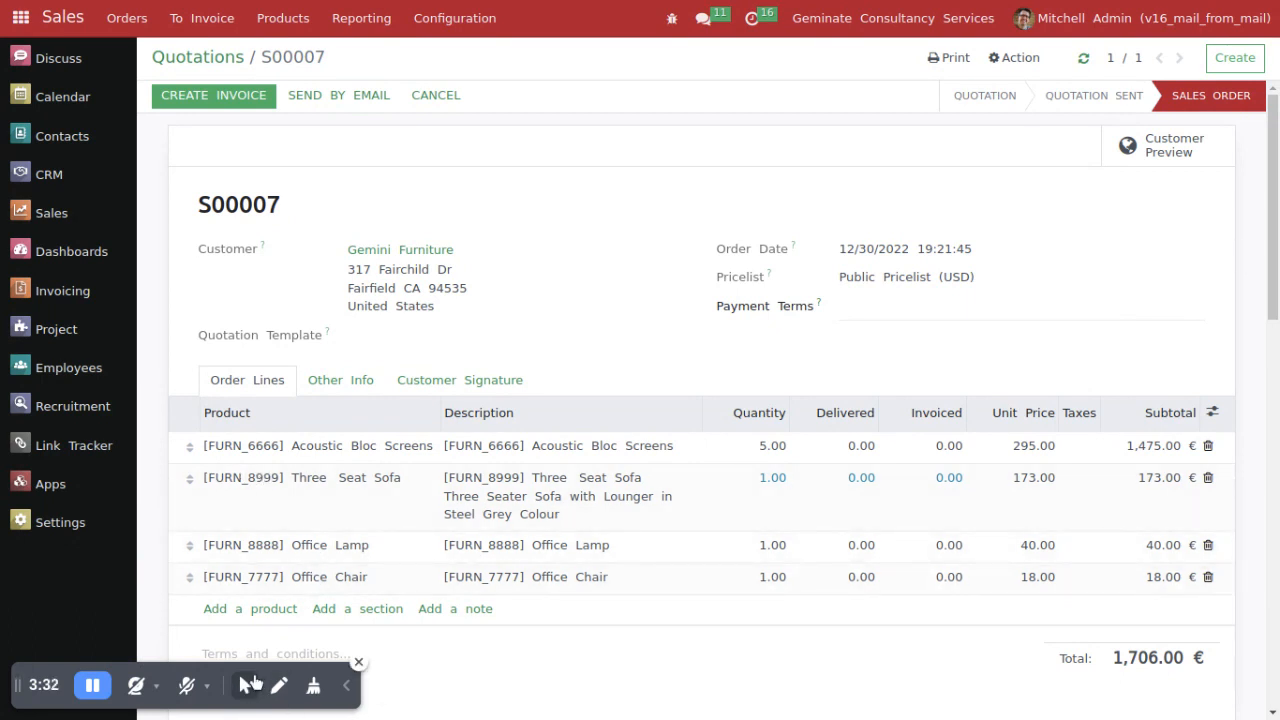
{"action": "left_click", "coordinate": [247, 685]}
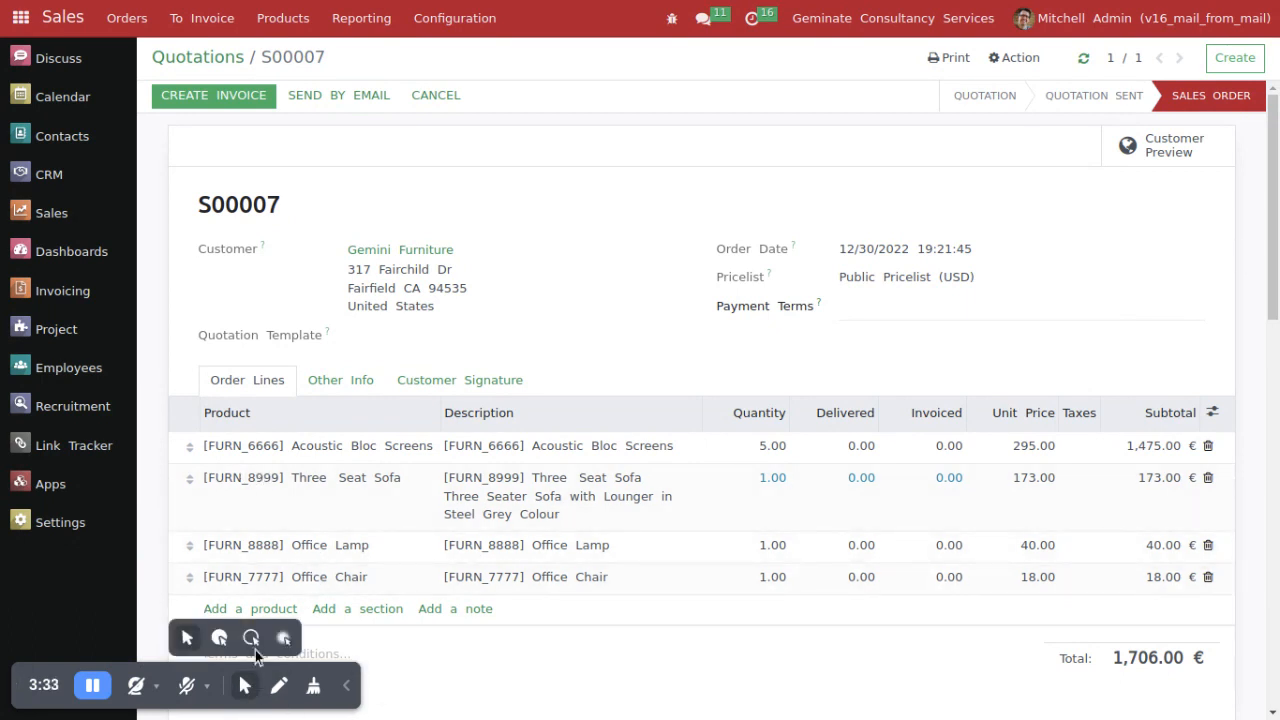
{"action": "left_click", "coordinate": [345, 688]}
Step: Open the newest entry in the technical Messages list in Settings and examine its From address
{"action": "left_click", "coordinate": [88, 530]}
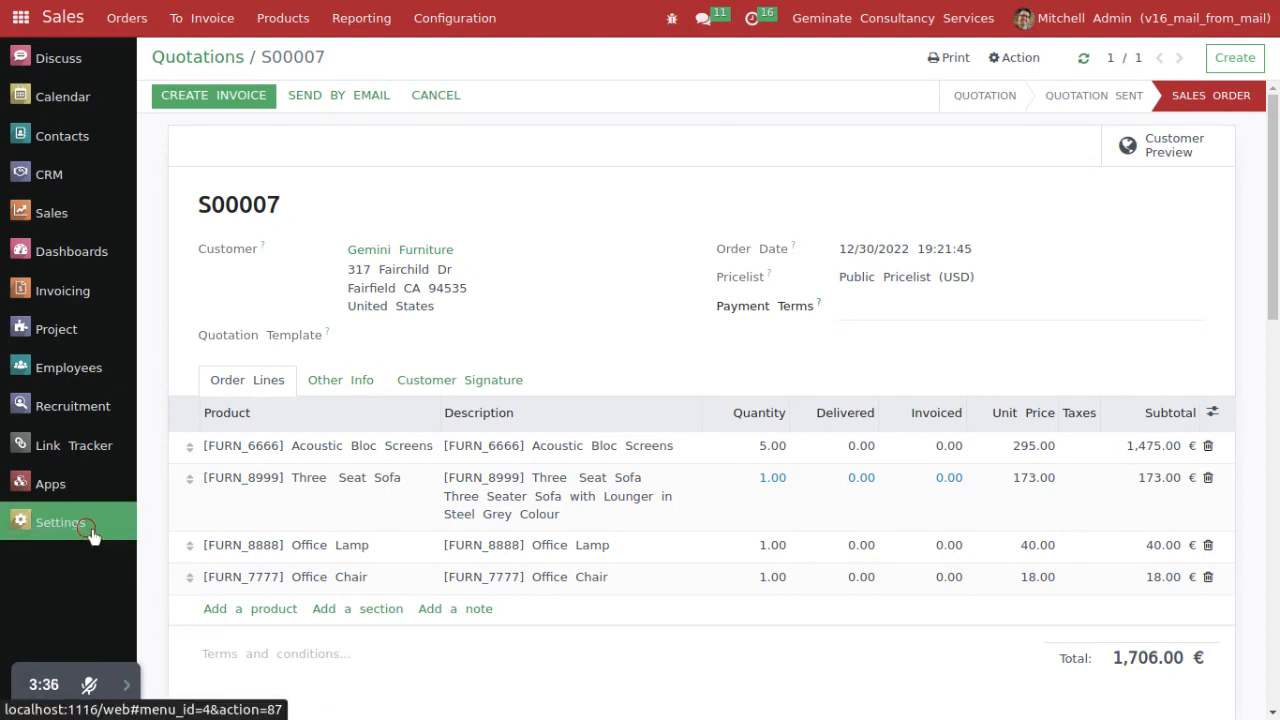
{"action": "left_click", "coordinate": [517, 20]}
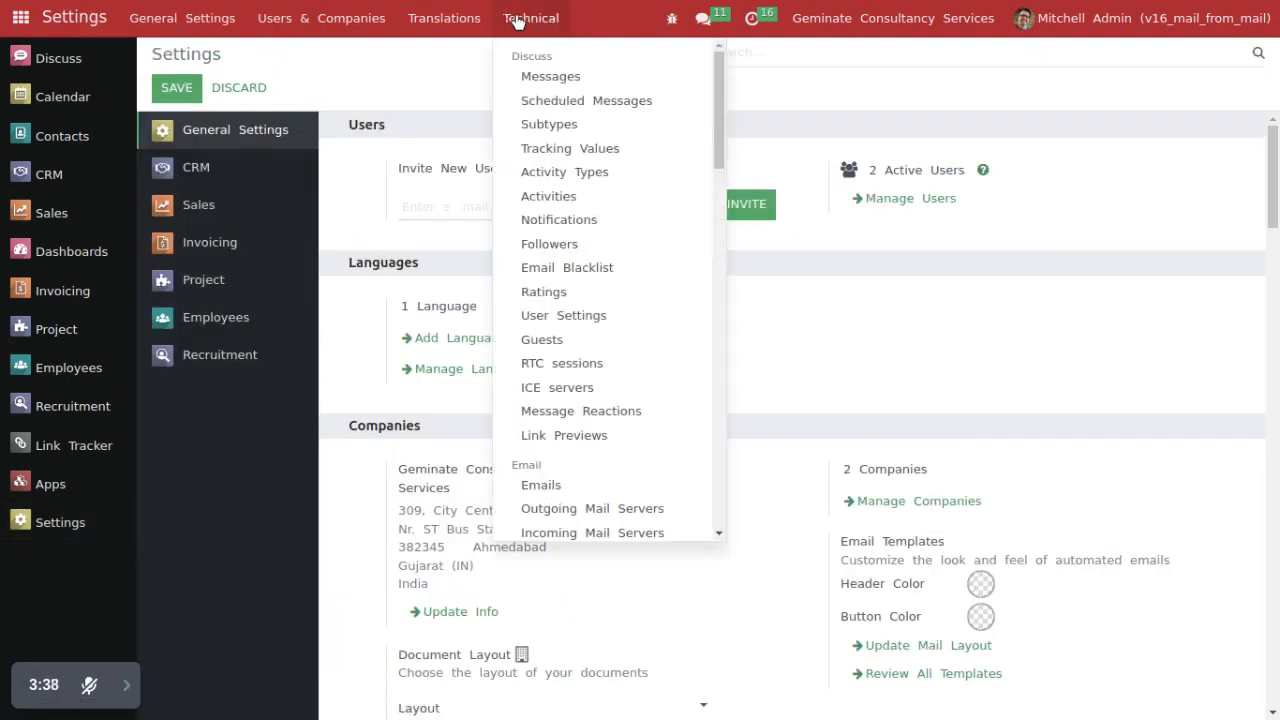
{"action": "left_click", "coordinate": [548, 87]}
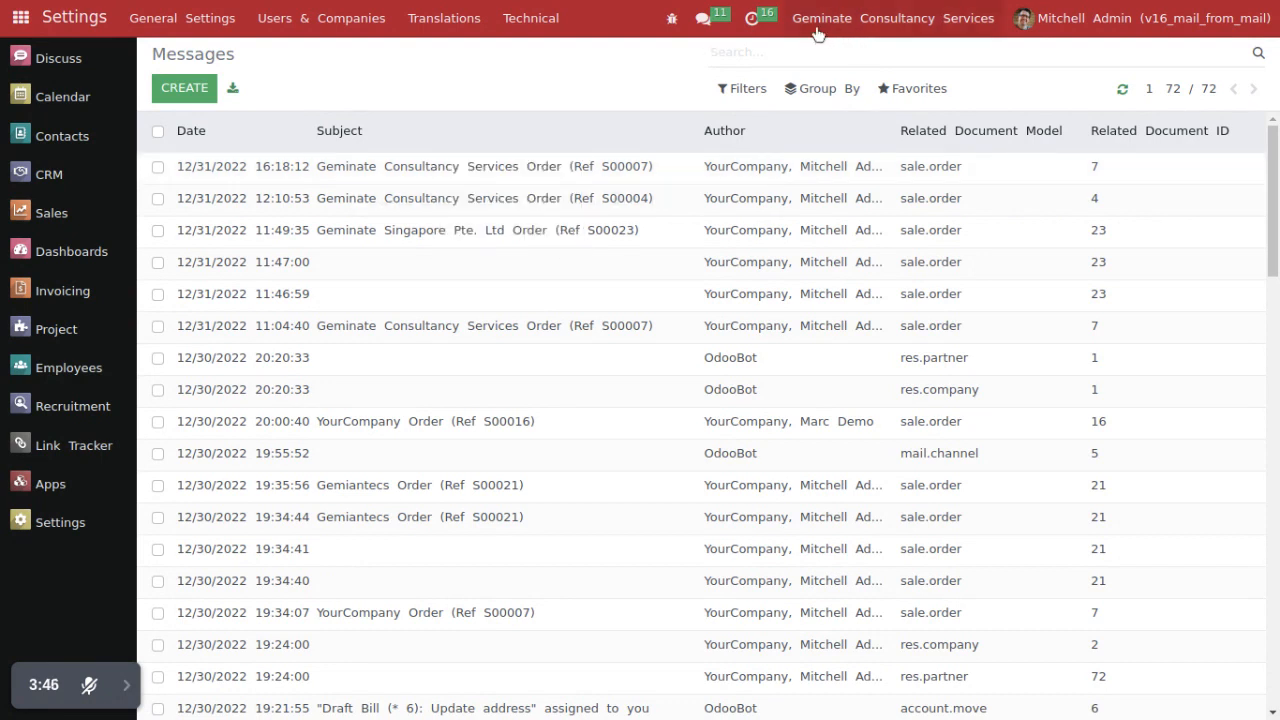
{"action": "left_click", "coordinate": [390, 177]}
{"action": "left_click_drag", "start_coordinate": [224, 237], "coordinate": [471, 229]}
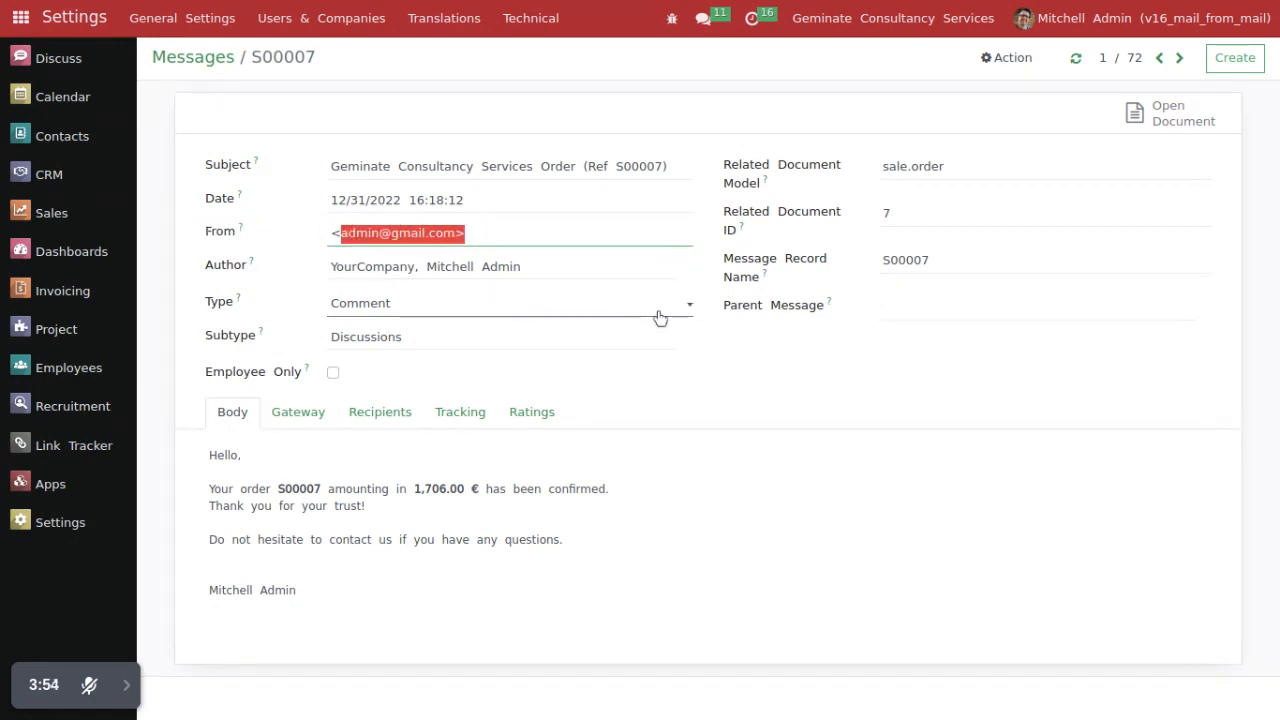
Step: Open the newest Geminate Consultancy Services order entry in the technical Emails list and examine its From address
{"action": "left_click", "coordinate": [212, 58]}
{"action": "left_click", "coordinate": [530, 18]}
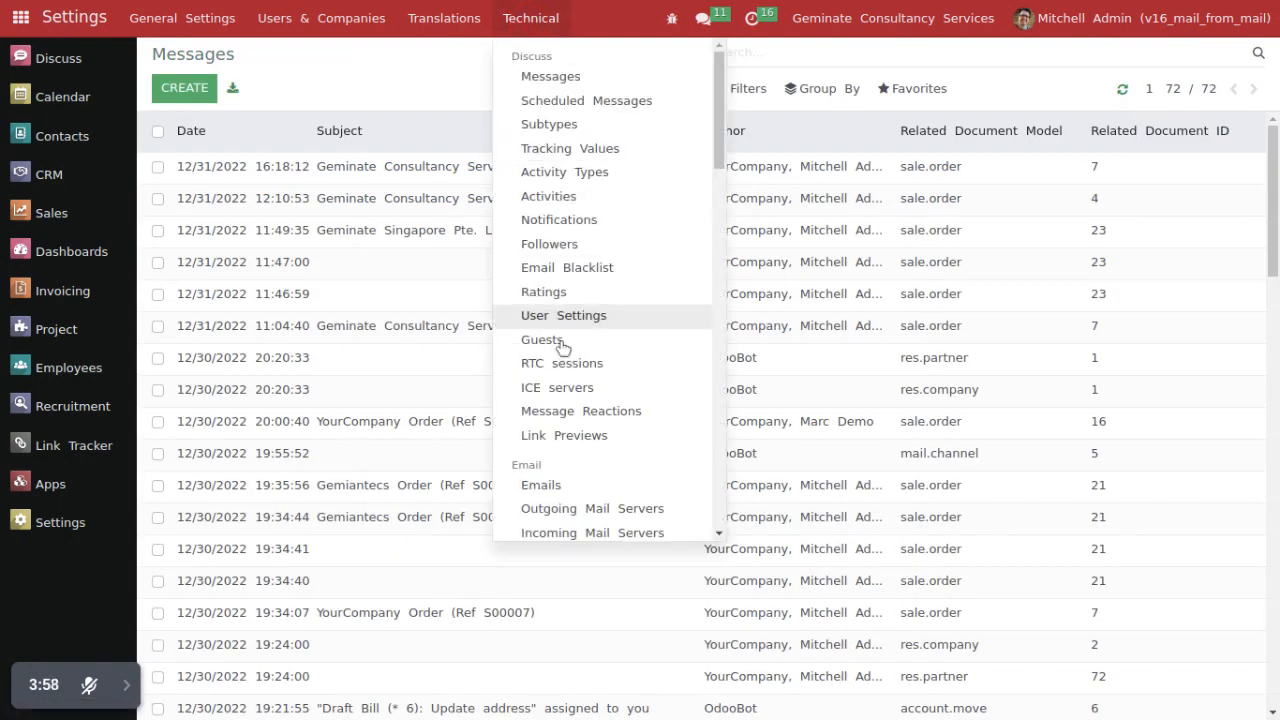
{"action": "left_click", "coordinate": [542, 487]}
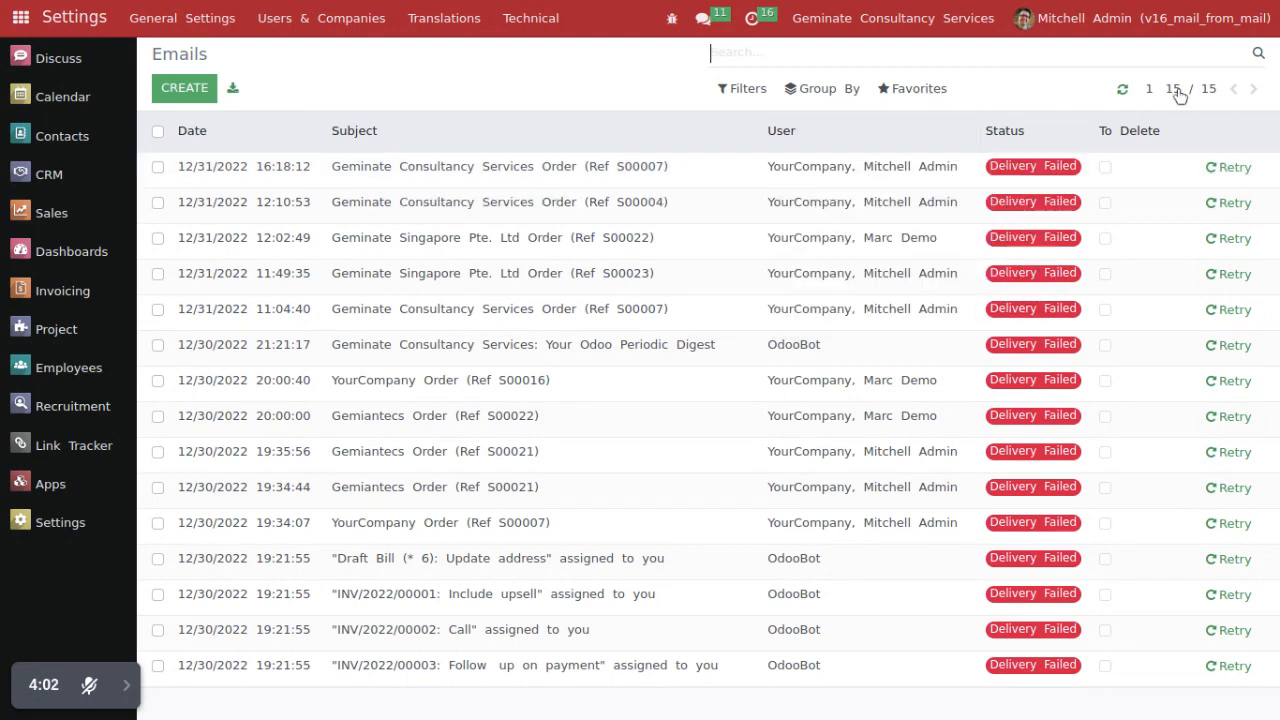
{"action": "left_click", "coordinate": [632, 175]}
{"action": "left_click_drag", "start_coordinate": [357, 293], "coordinate": [502, 297]}
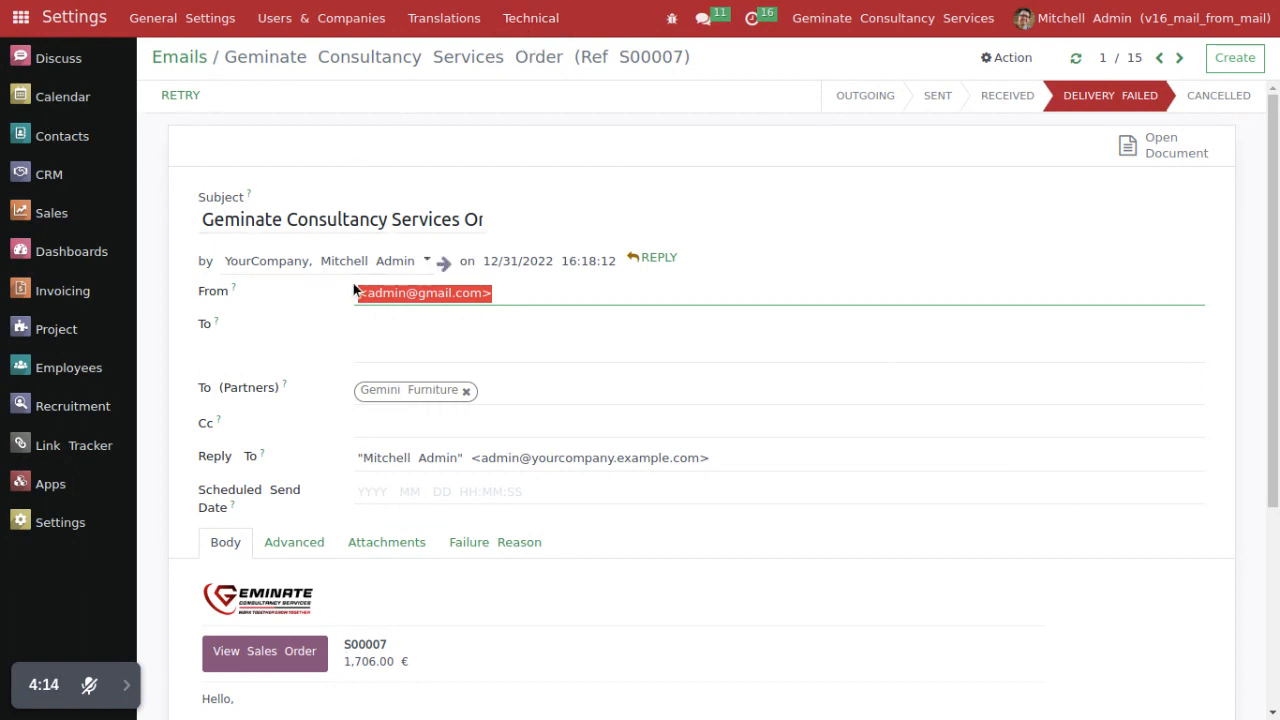
Step: Open the geminatecs.com record in the technical Alias Domains list in Settings and examine its domain name and company
{"action": "key", "text": "ctrl+Tab"}
{"action": "left_click", "coordinate": [62, 532]}
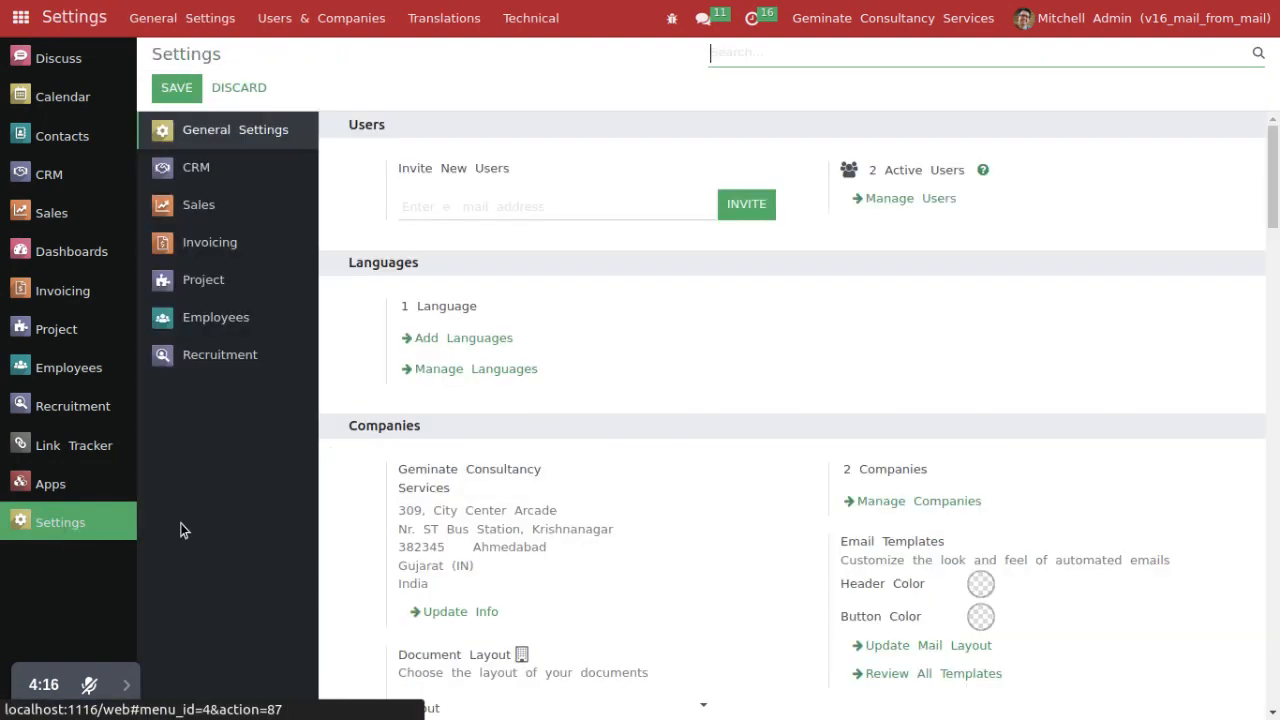
{"action": "left_click", "coordinate": [524, 22]}
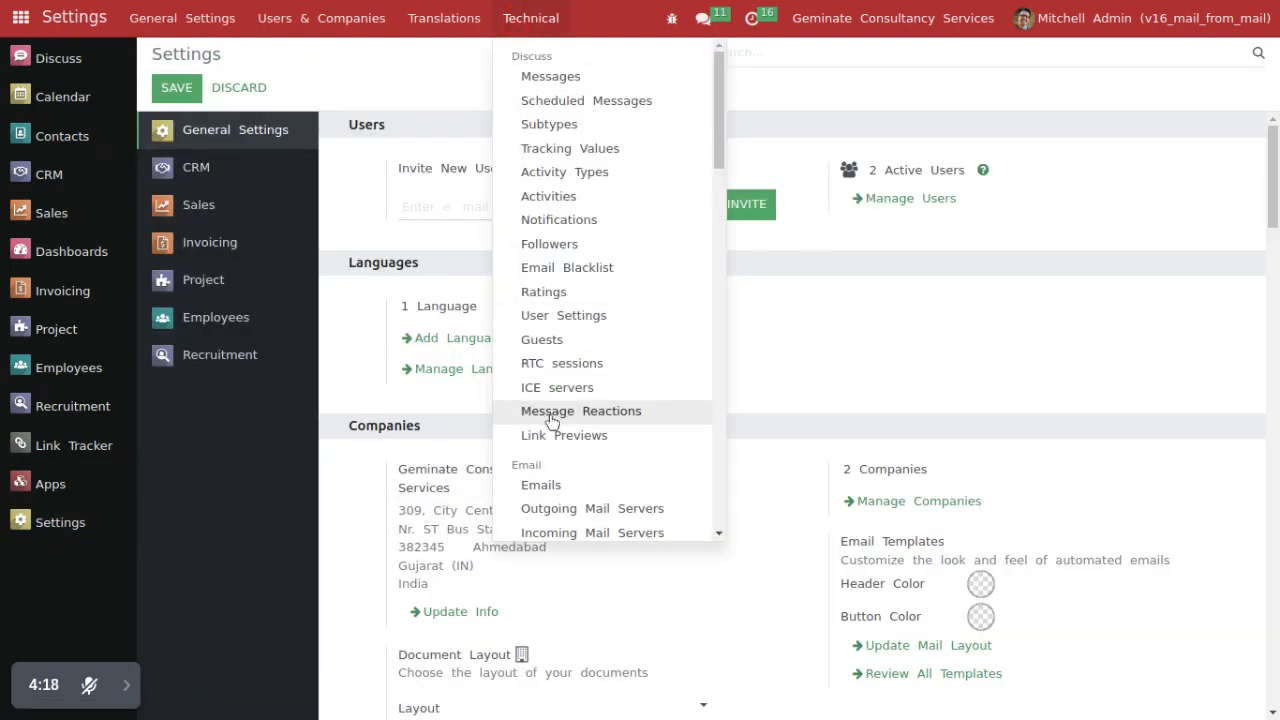
{"action": "scroll", "coordinate": [550, 420], "scroll_direction": "down", "scroll_amount": 5}
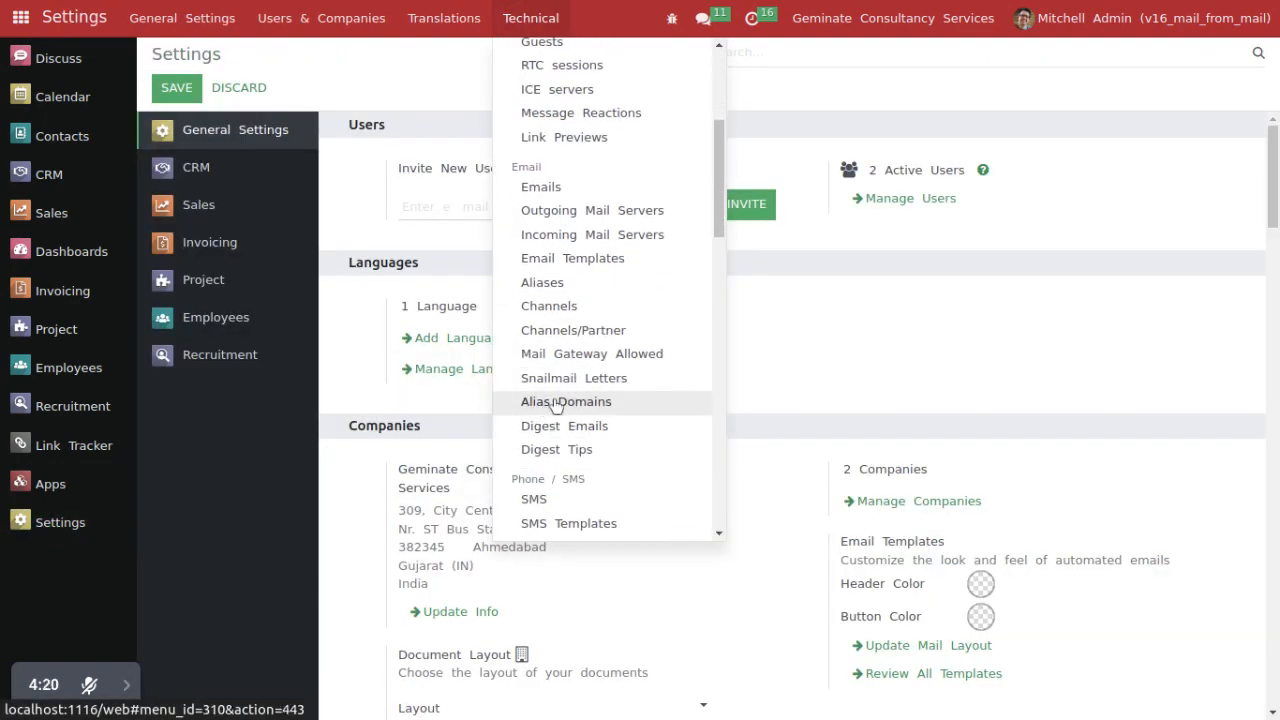
{"action": "left_click", "coordinate": [556, 404]}
{"action": "left_click", "coordinate": [530, 174]}
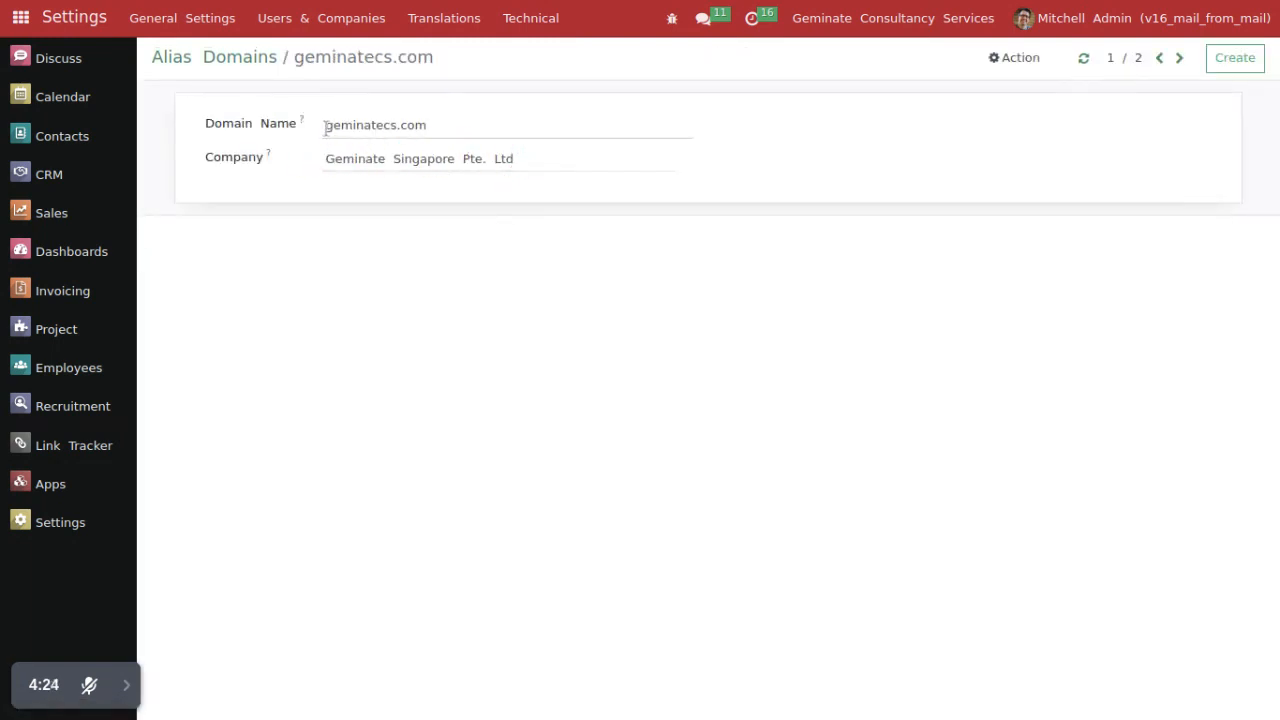
{"action": "left_click_drag", "start_coordinate": [326, 128], "coordinate": [451, 126]}
{"action": "left_click_drag", "start_coordinate": [326, 158], "coordinate": [513, 158]}
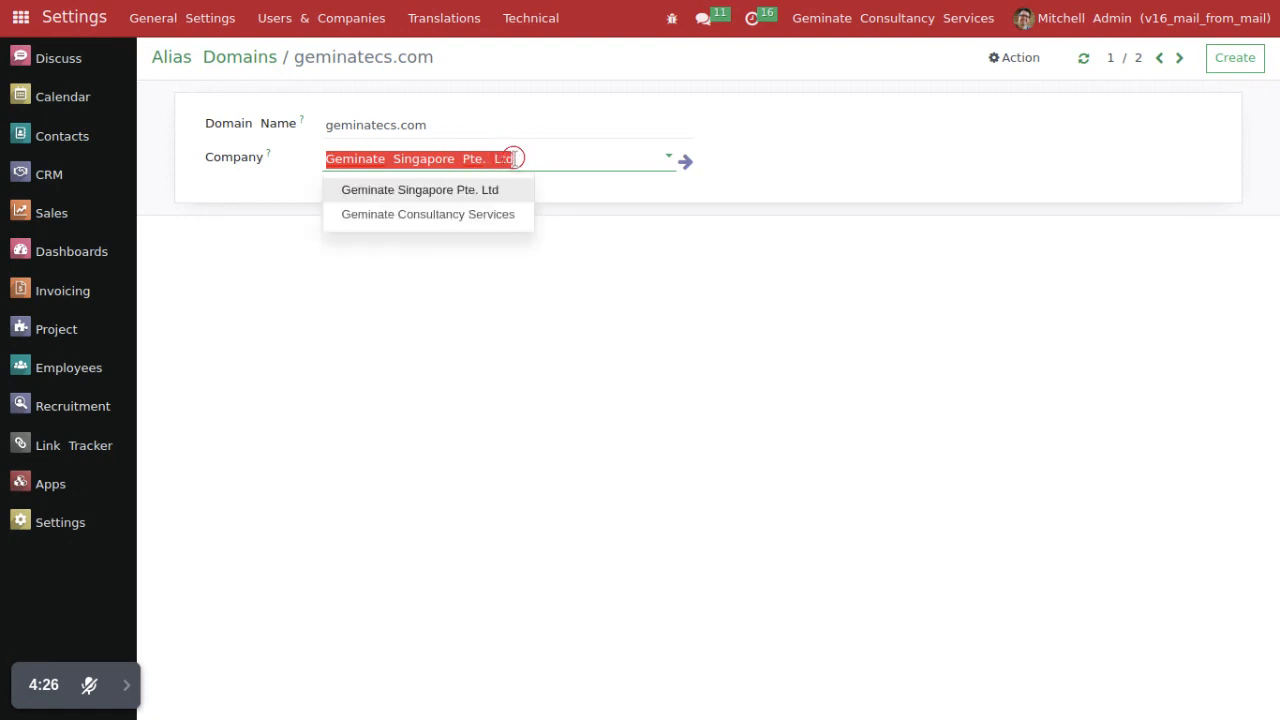
Step: Go to the next alias domain record and examine its domain name and company
{"action": "left_click", "coordinate": [1179, 57]}
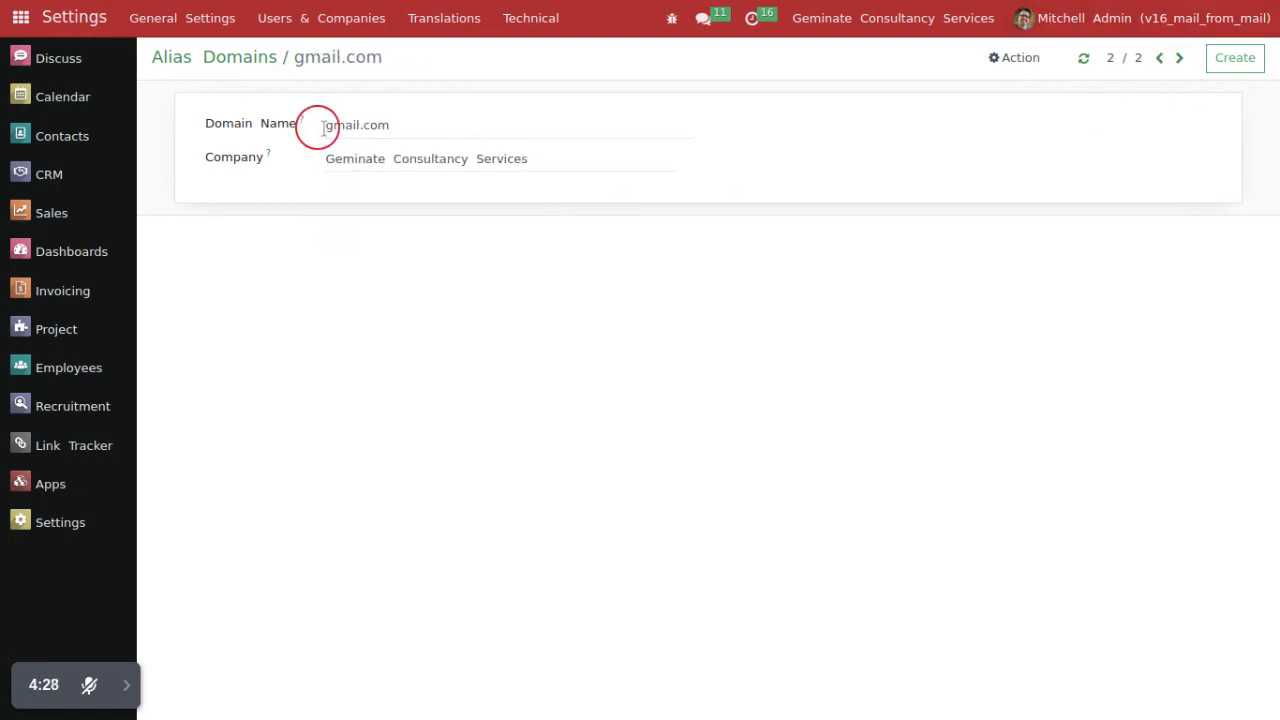
{"action": "left_click_drag", "start_coordinate": [326, 125], "coordinate": [533, 193]}
{"action": "left_click", "coordinate": [419, 328]}
{"action": "left_click_drag", "start_coordinate": [327, 162], "coordinate": [434, 277]}
{"action": "left_click", "coordinate": [400, 317]}
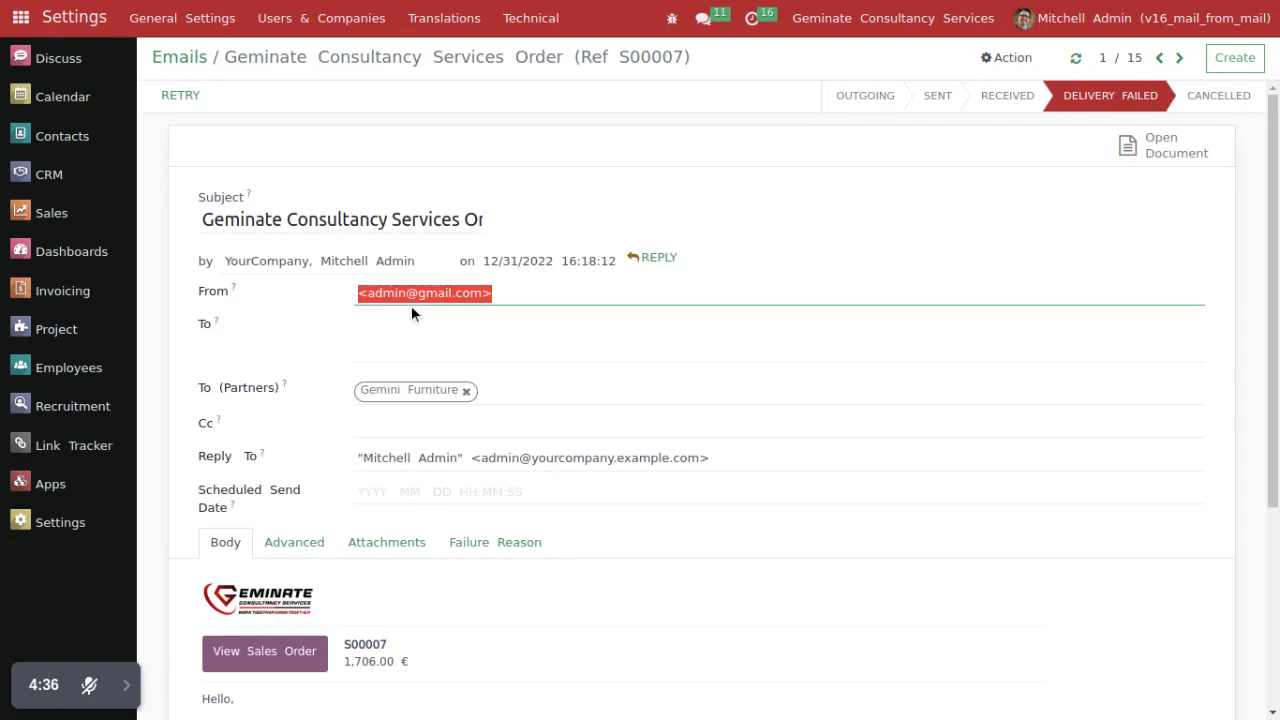
Step: Return to the Geminate Consultancy Services order email and examine its From address again
{"action": "left_click", "coordinate": [428, 330]}
{"action": "left_click_drag", "start_coordinate": [366, 296], "coordinate": [523, 294]}
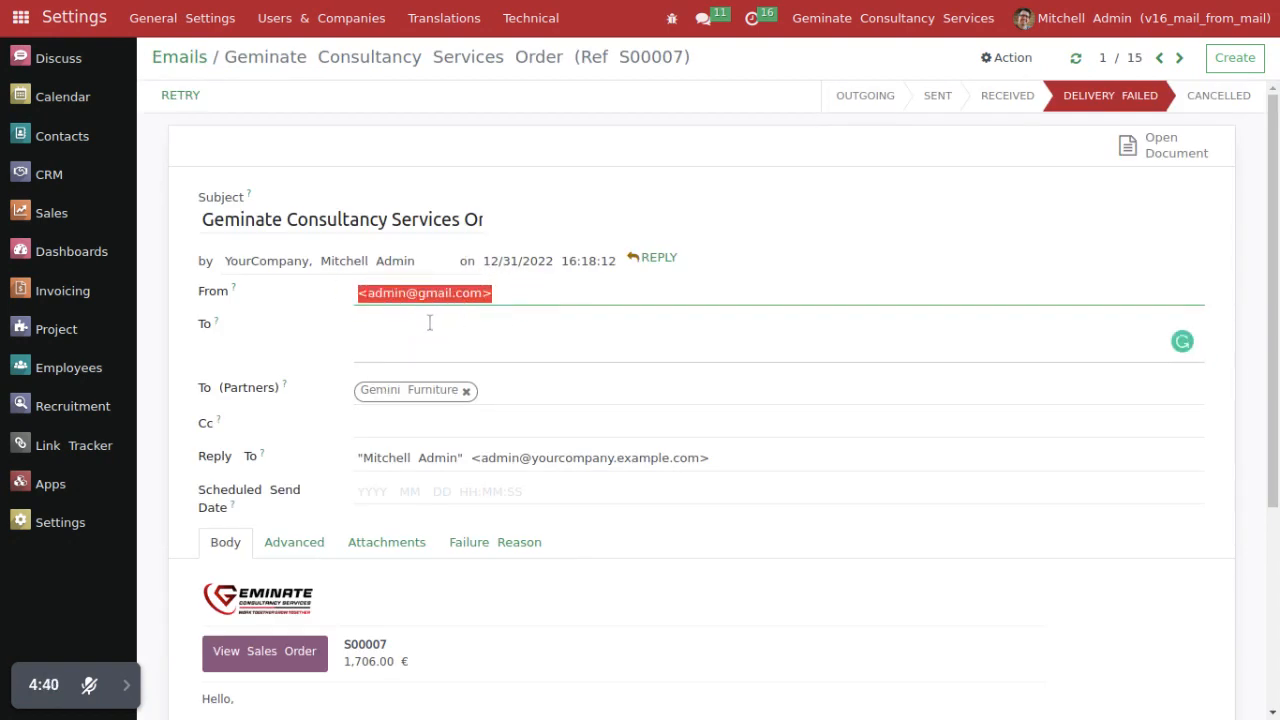
{"action": "left_click", "coordinate": [328, 344]}
Step: Open the Companies list in Settings and switch the active company to Geminate Singapore Pte. Ltd
{"action": "key", "text": "ctrl+Tab"}
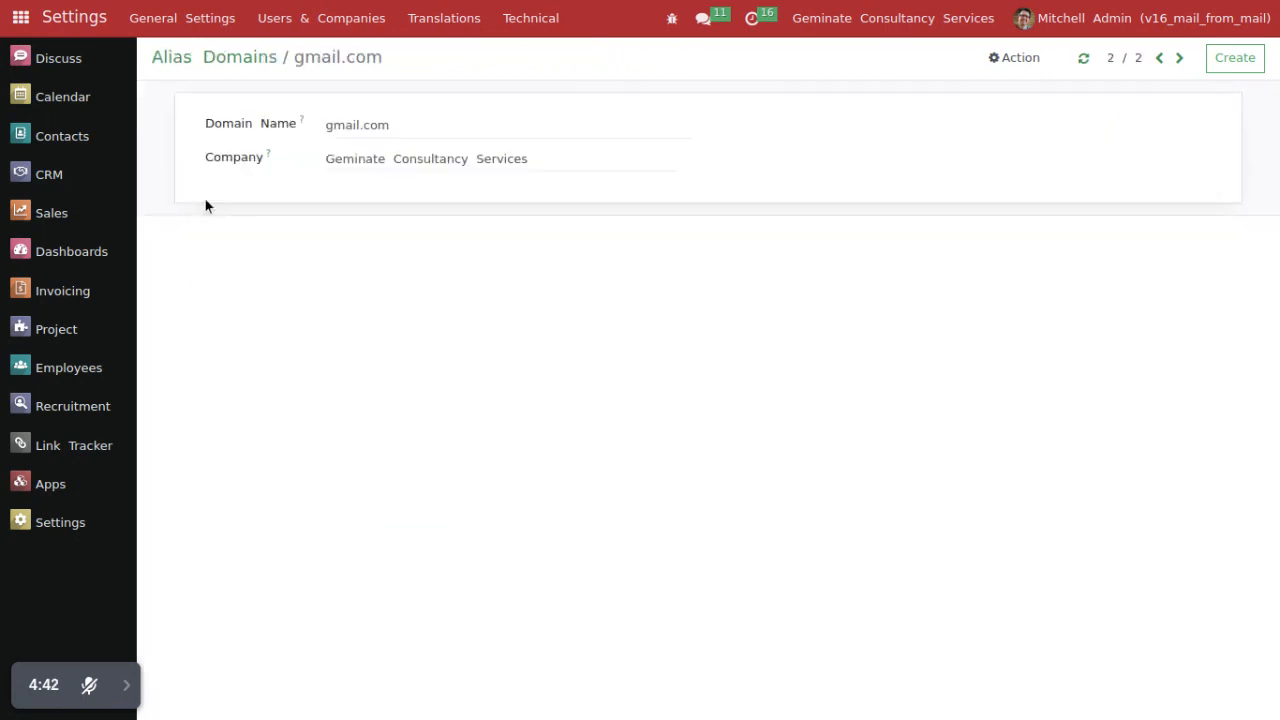
{"action": "left_click", "coordinate": [287, 20]}
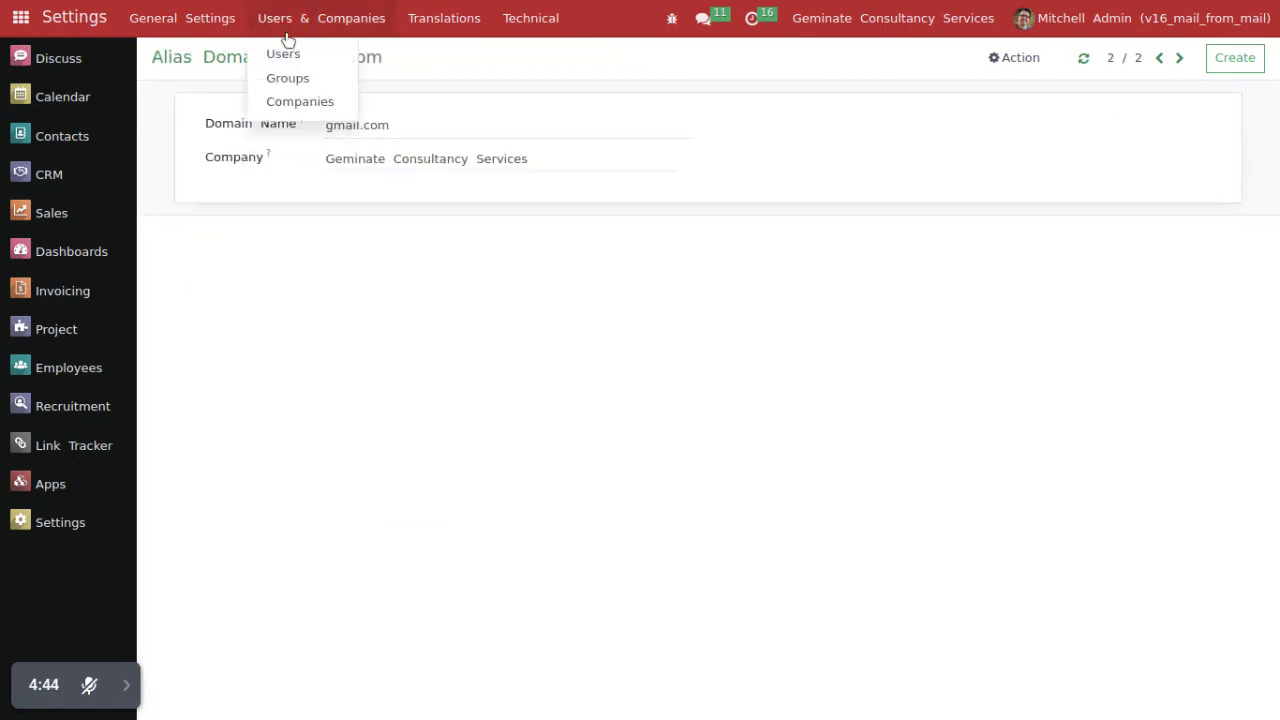
{"action": "left_click", "coordinate": [284, 100]}
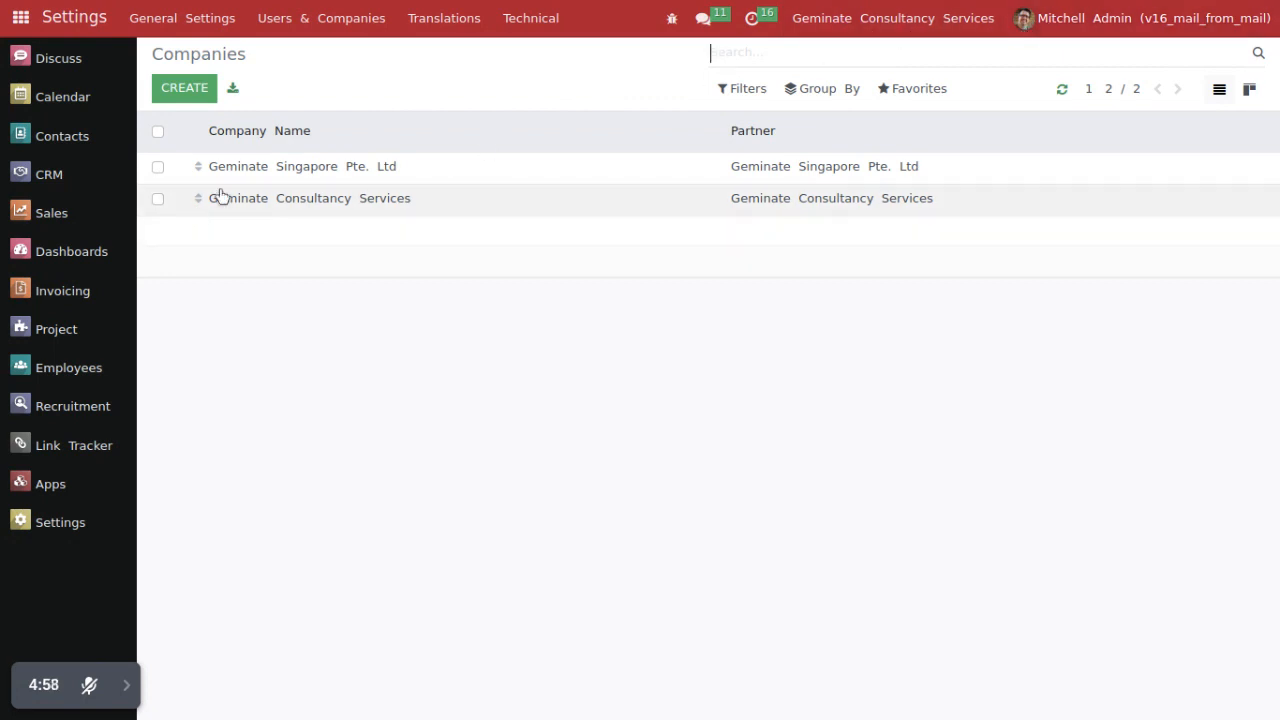
{"action": "left_click", "coordinate": [858, 18]}
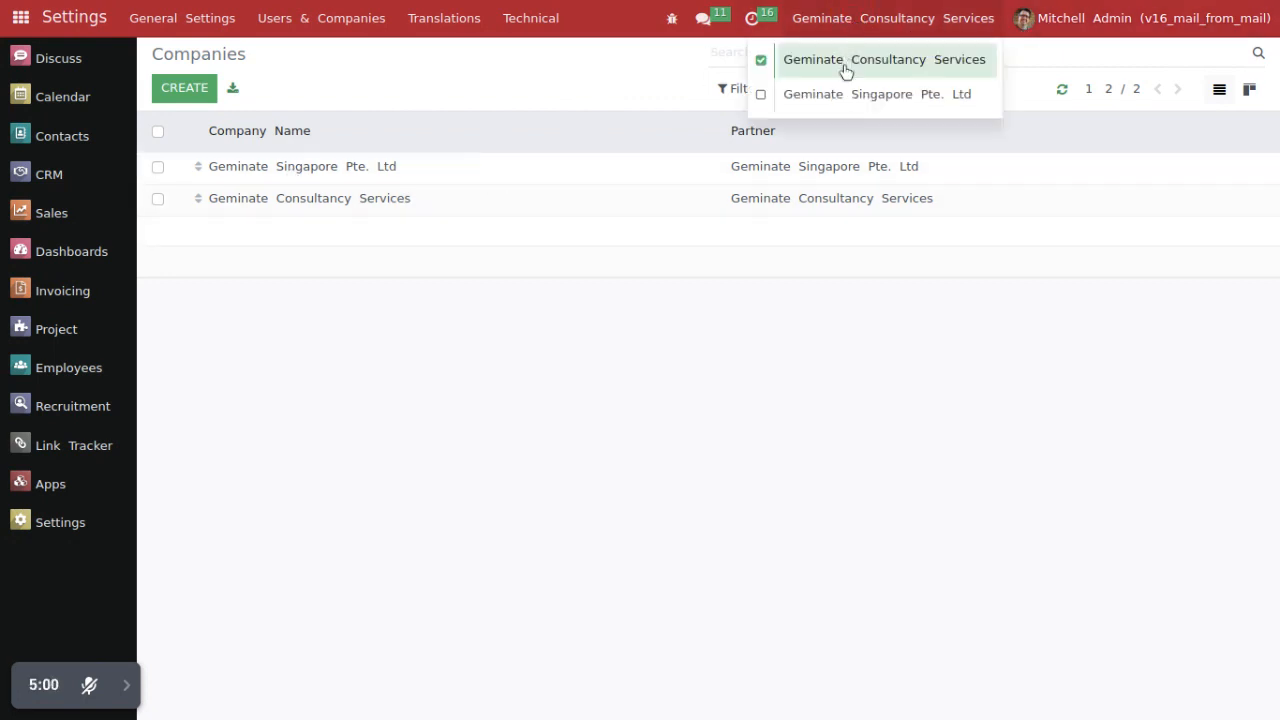
{"action": "left_click", "coordinate": [856, 100]}
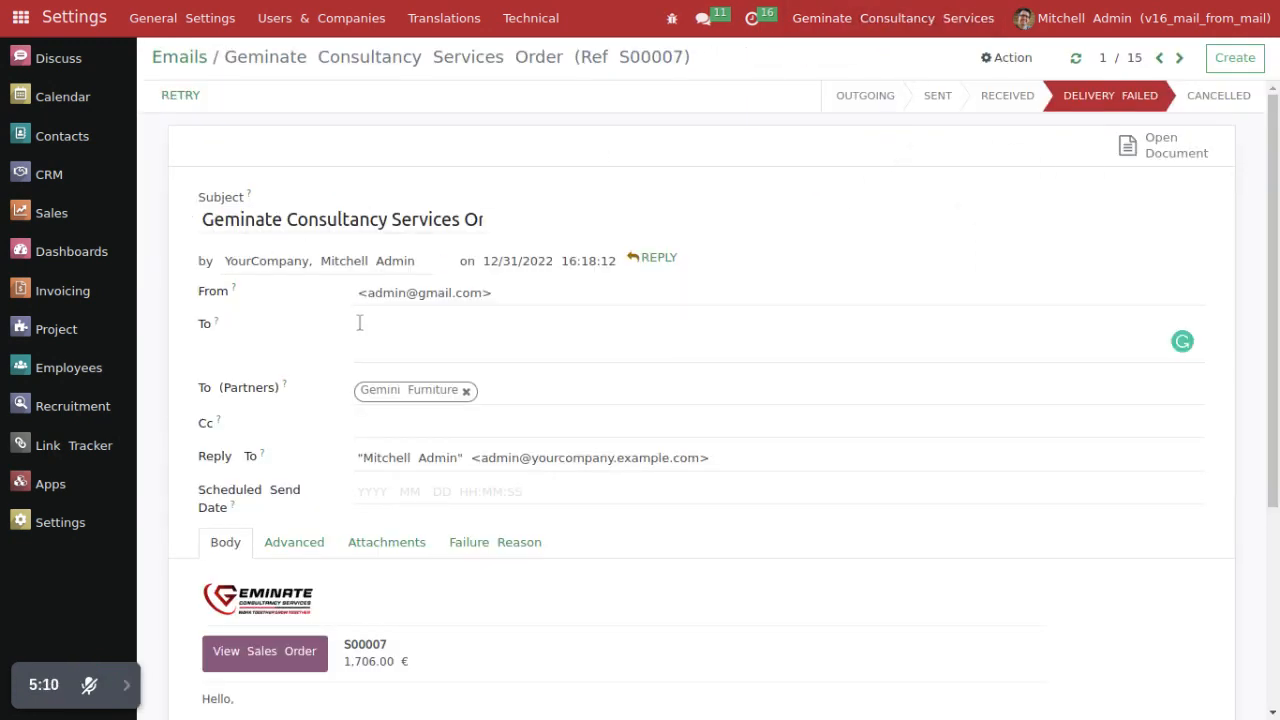
{"action": "left_click_drag", "start_coordinate": [376, 293], "coordinate": [491, 304]}
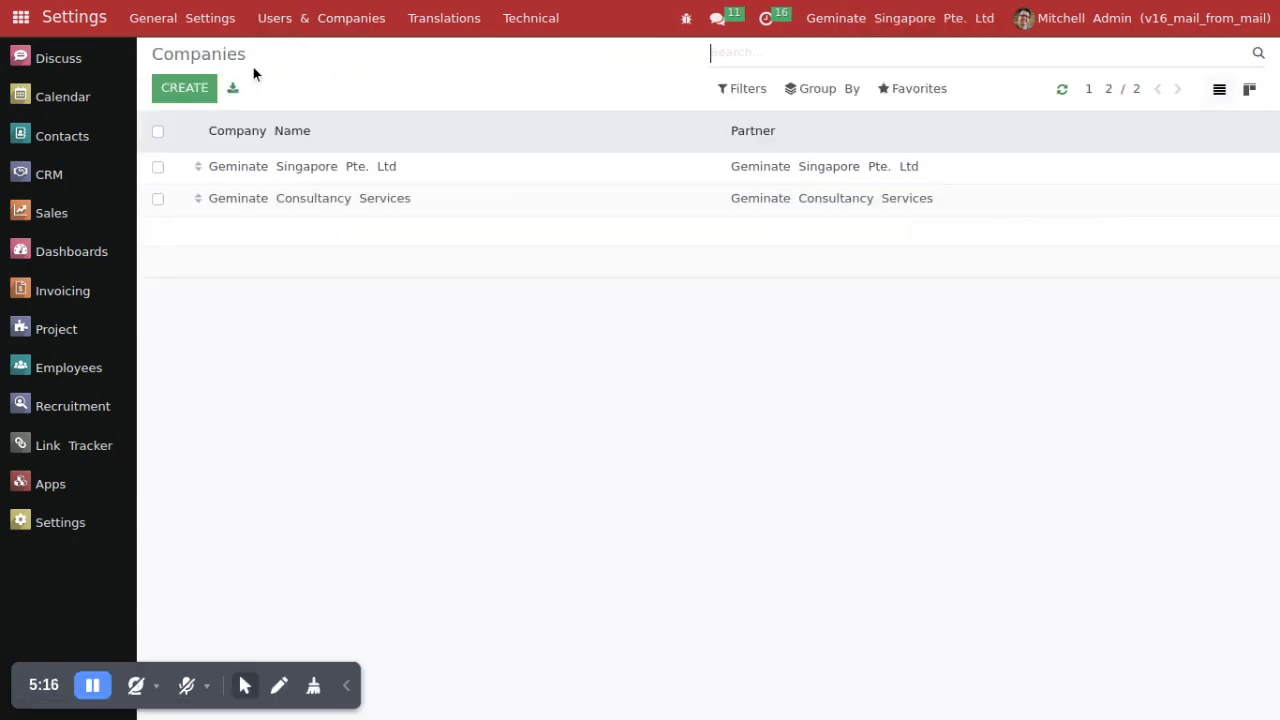
Step: Open the topmost Azure Interior sales order in Sales and email it to the customer with the Sales: Order Confirmation template
{"action": "left_click", "coordinate": [52, 212]}
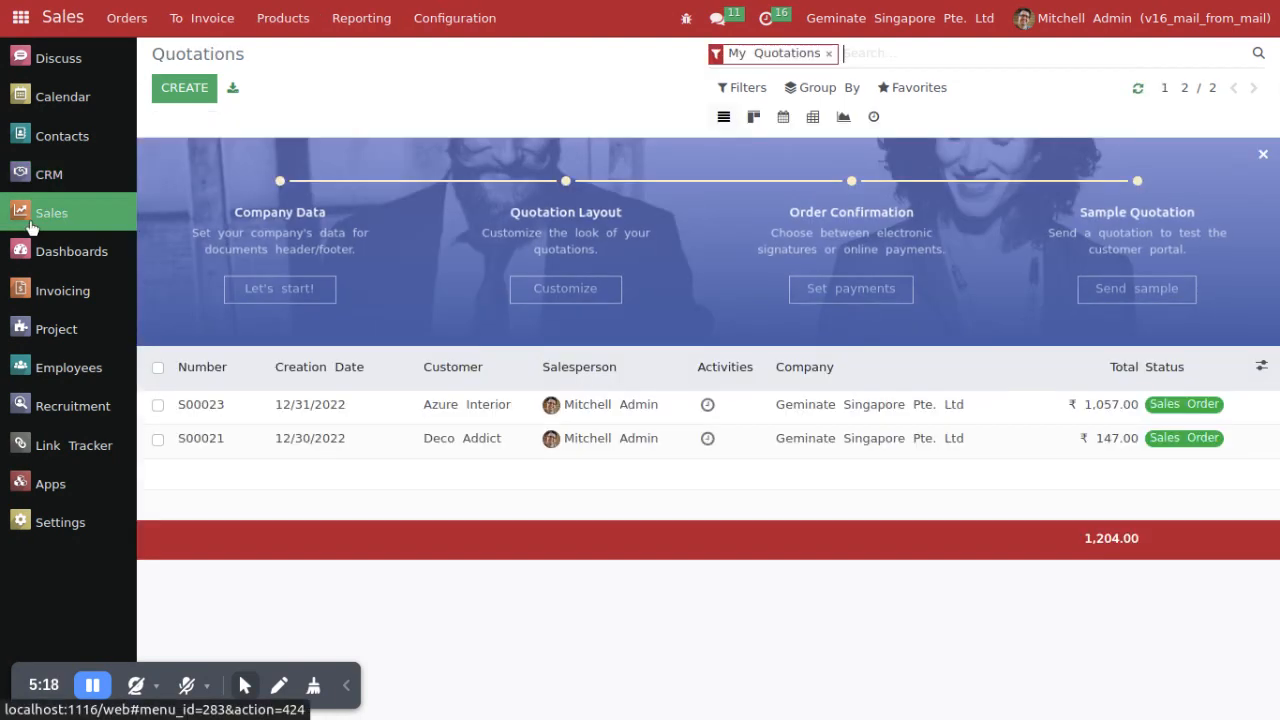
{"action": "left_click", "coordinate": [247, 420]}
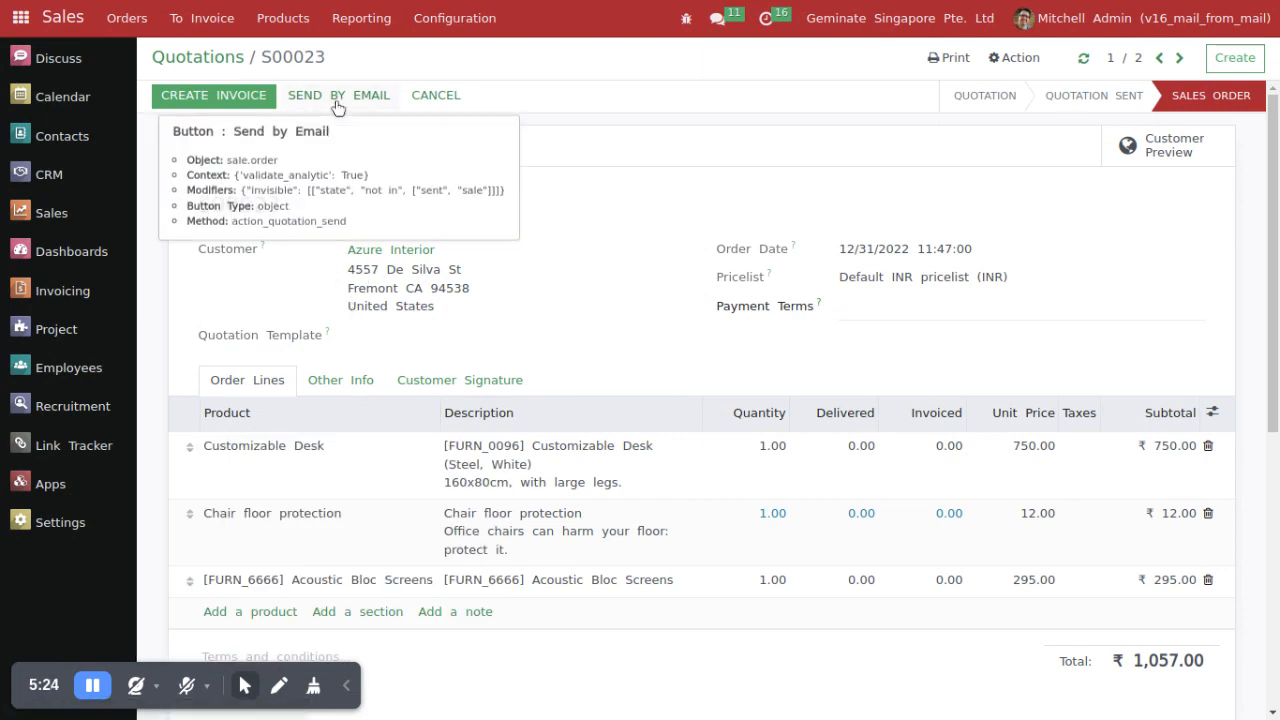
{"action": "left_click", "coordinate": [245, 686]}
{"action": "left_click", "coordinate": [251, 638]}
{"action": "left_click", "coordinate": [346, 686]}
{"action": "left_click", "coordinate": [335, 95]}
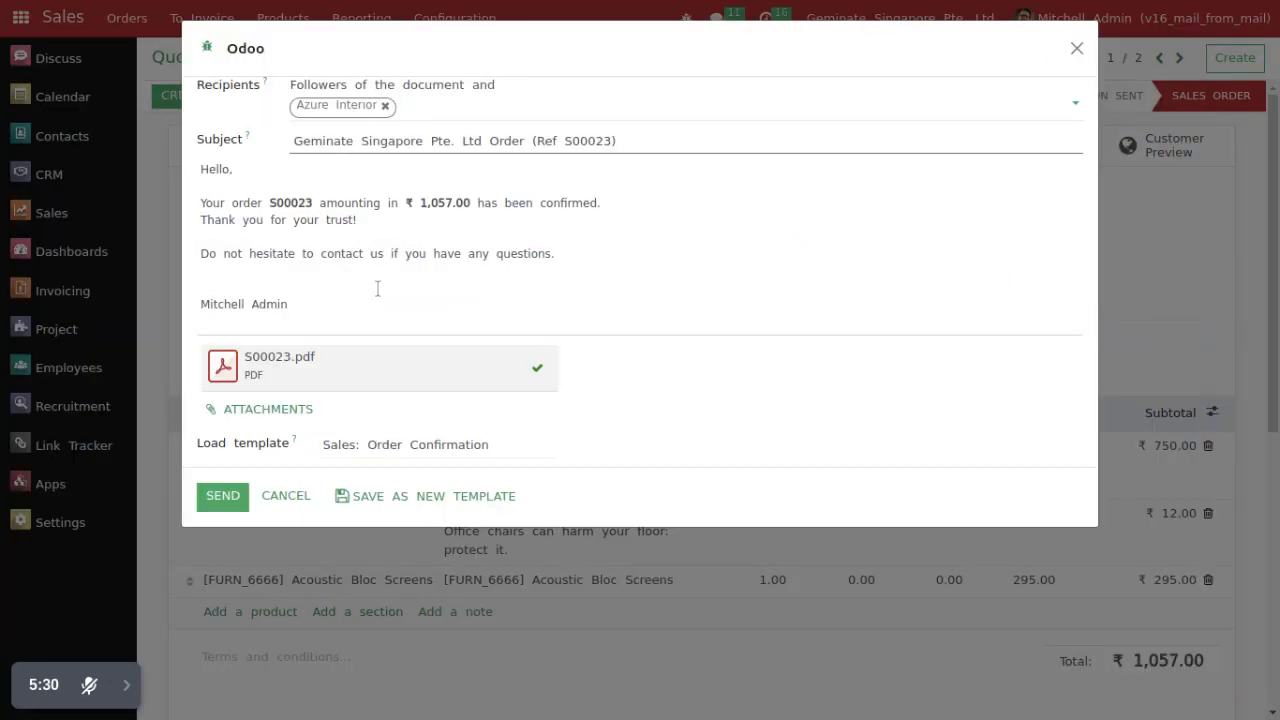
{"action": "left_click", "coordinate": [221, 500]}
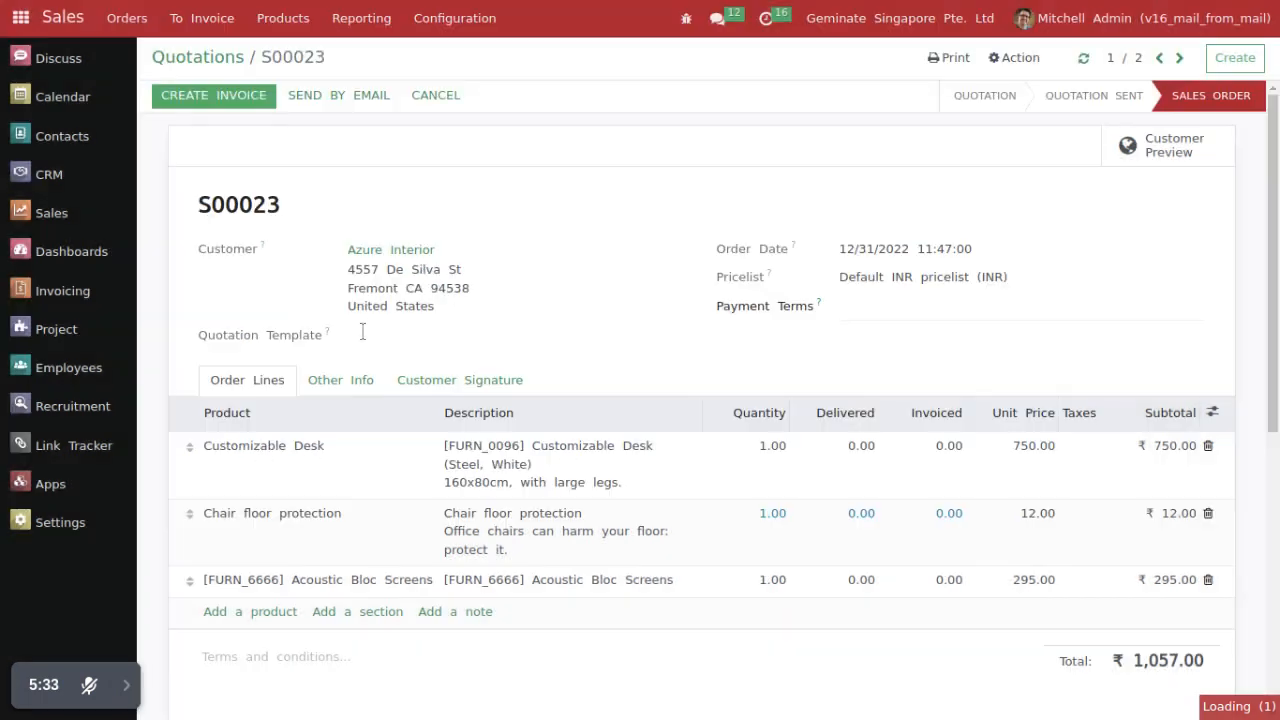
{"action": "left_click_drag", "start_coordinate": [196, 205], "coordinate": [378, 206]}
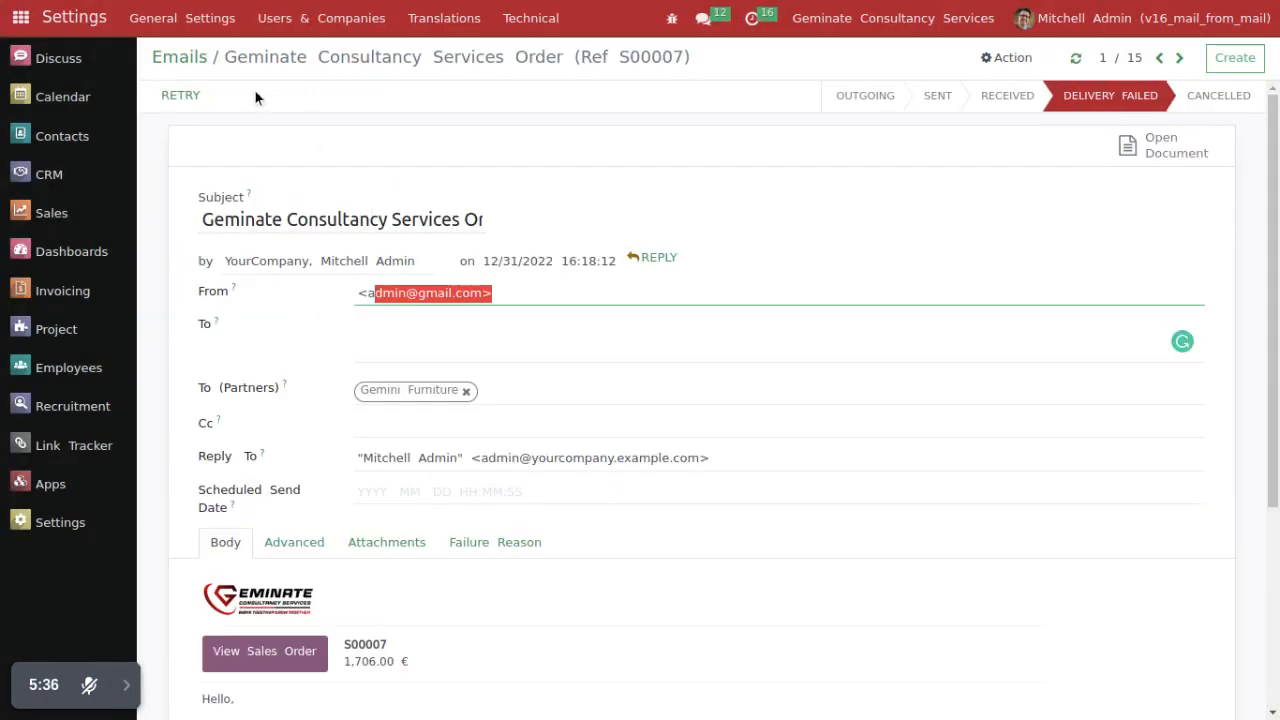
Step: Return to the technical Emails list, open the newest Geminate Singapore Pte. Ltd order email and examine its From address
{"action": "left_click", "coordinate": [1133, 58]}
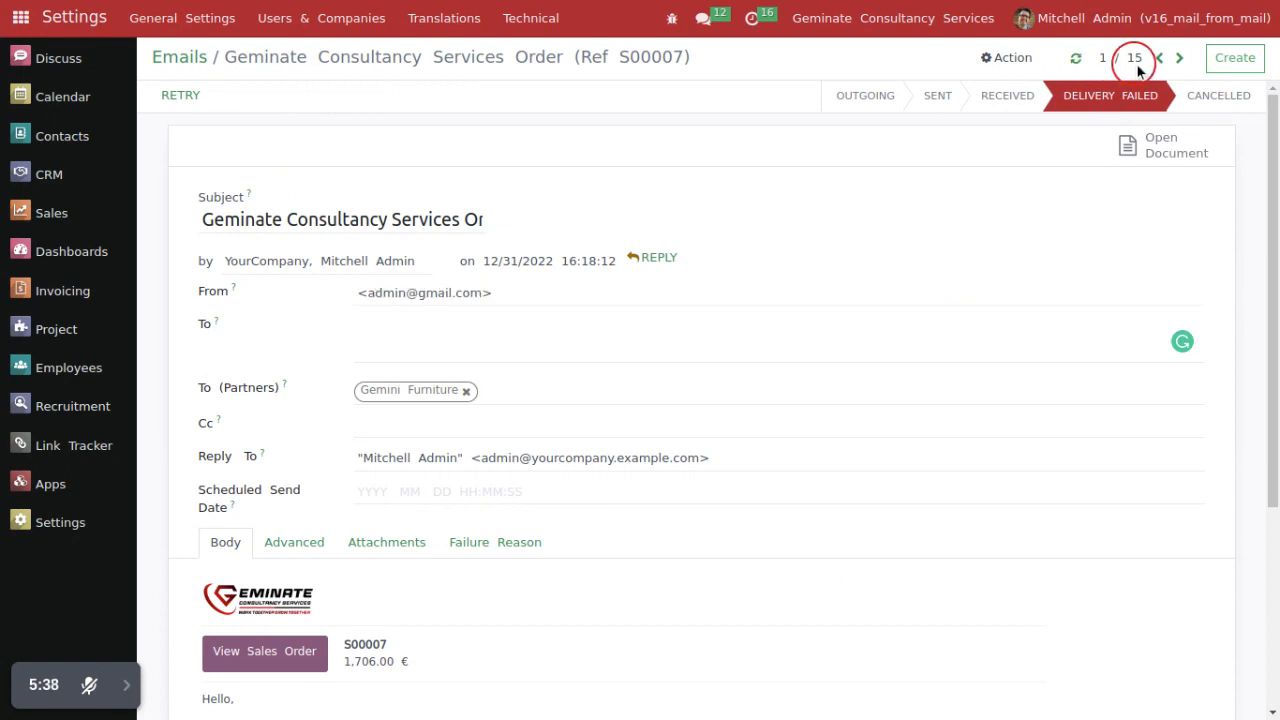
{"action": "left_click", "coordinate": [186, 58]}
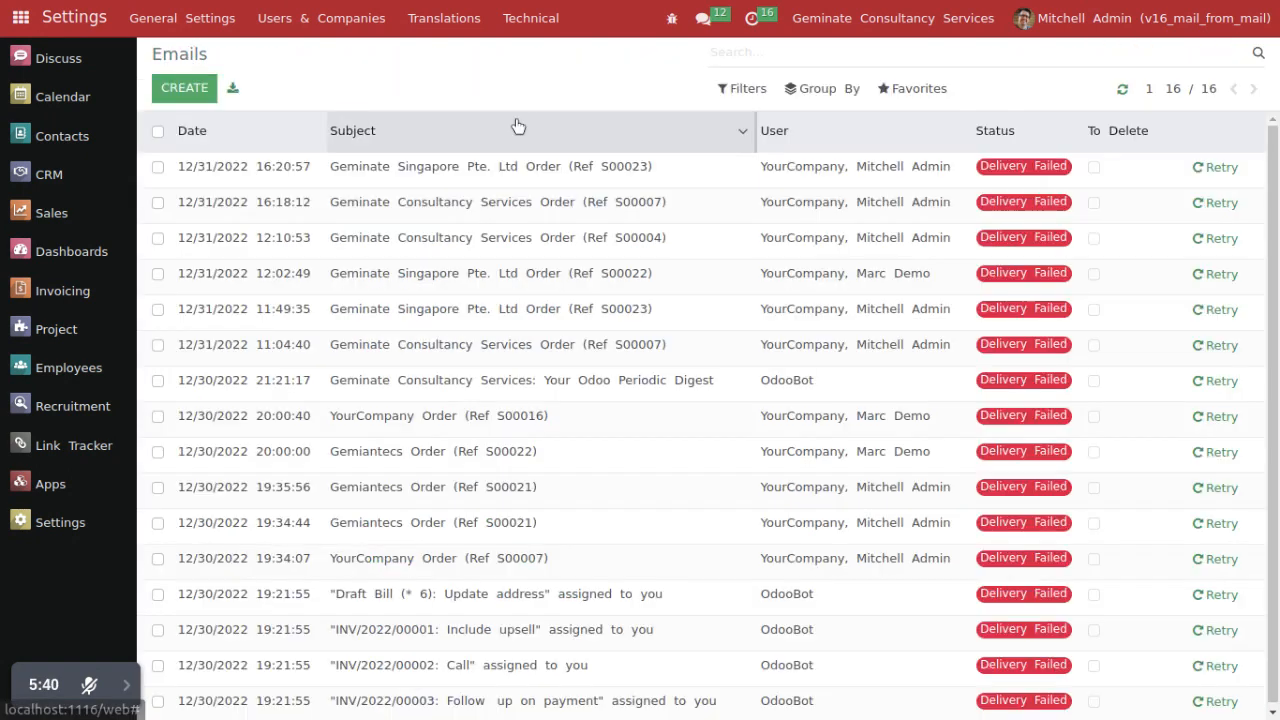
{"action": "left_click", "coordinate": [1208, 88]}
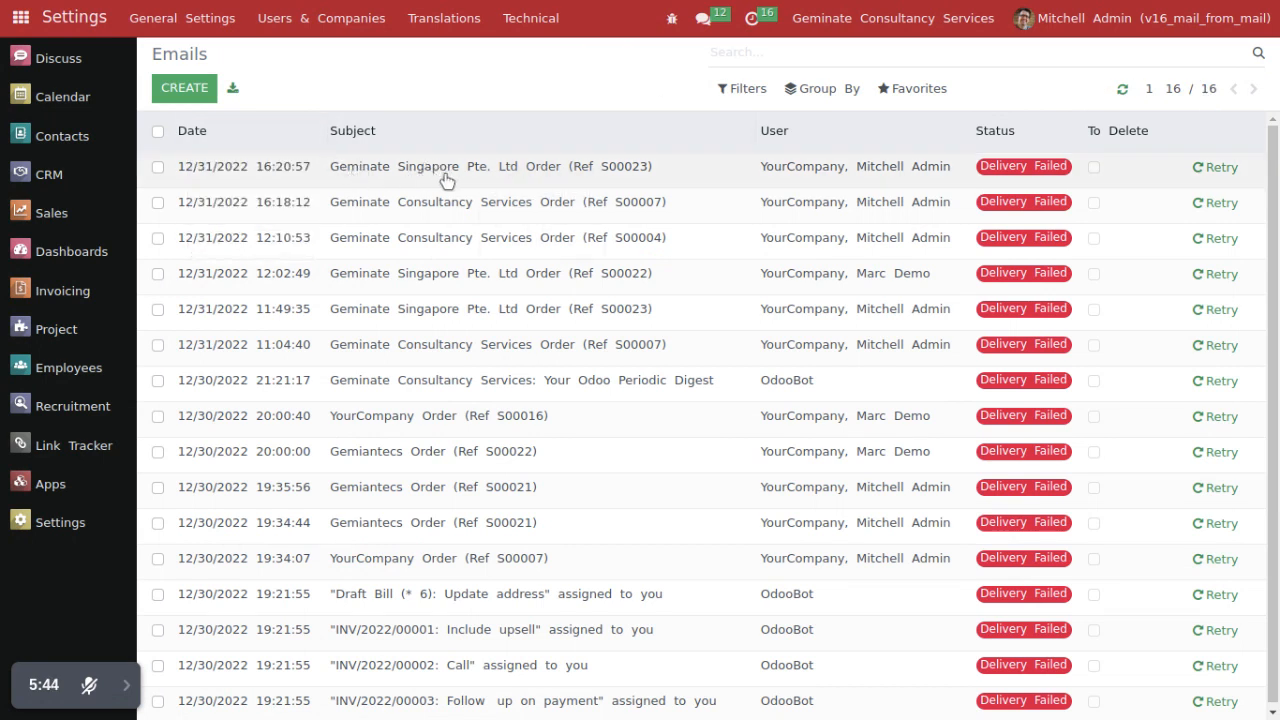
{"action": "left_click", "coordinate": [320, 171]}
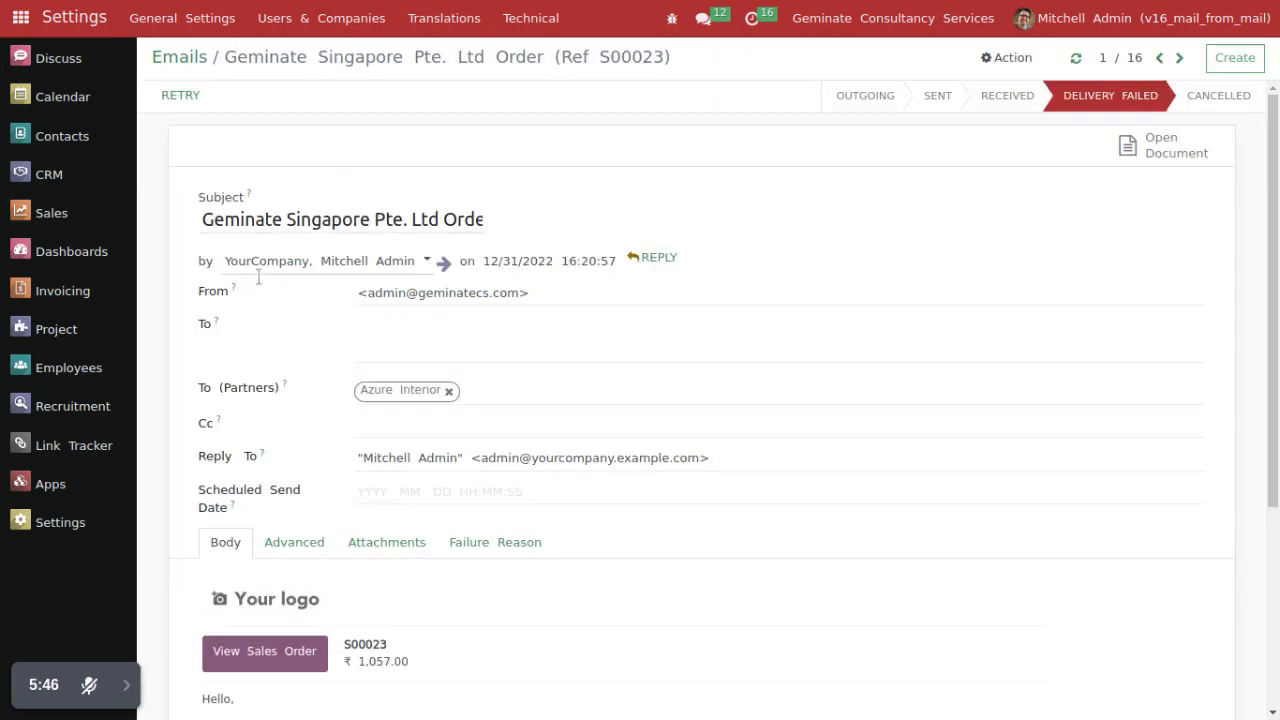
{"action": "left_click_drag", "start_coordinate": [360, 293], "coordinate": [540, 295]}
{"action": "left_click", "coordinate": [472, 331]}
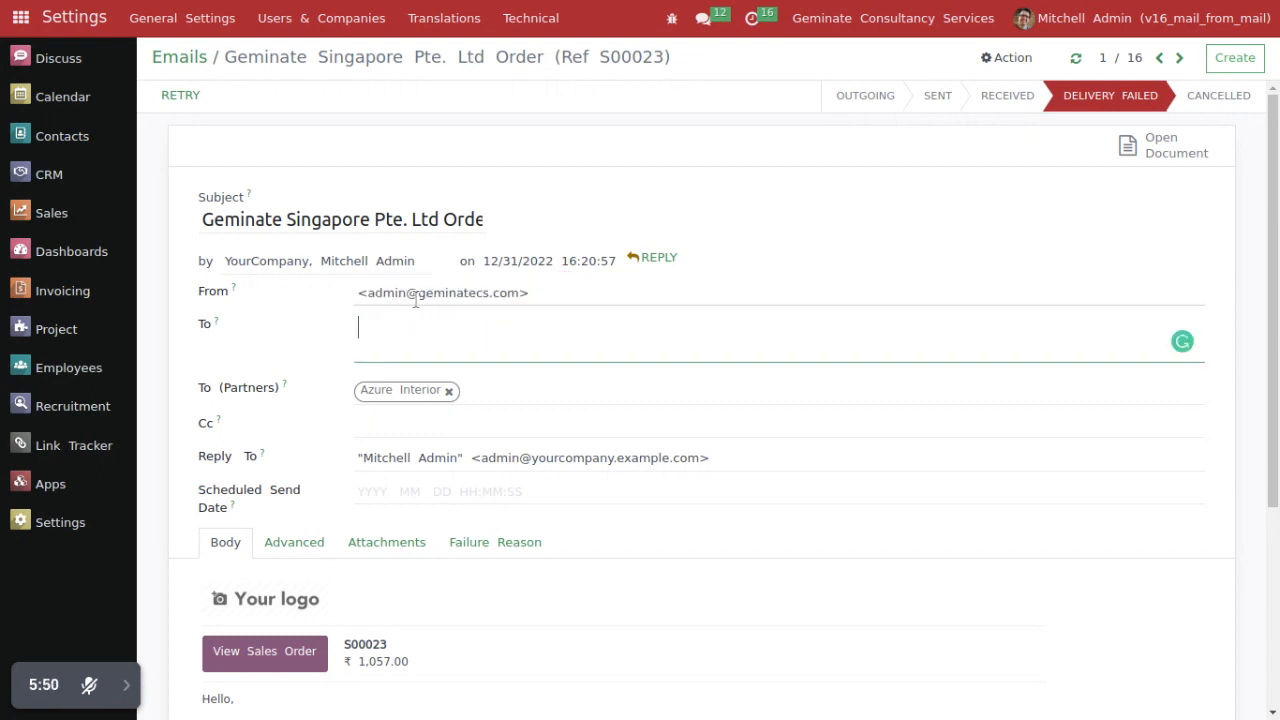
{"action": "triple_click", "coordinate": [449, 294]}
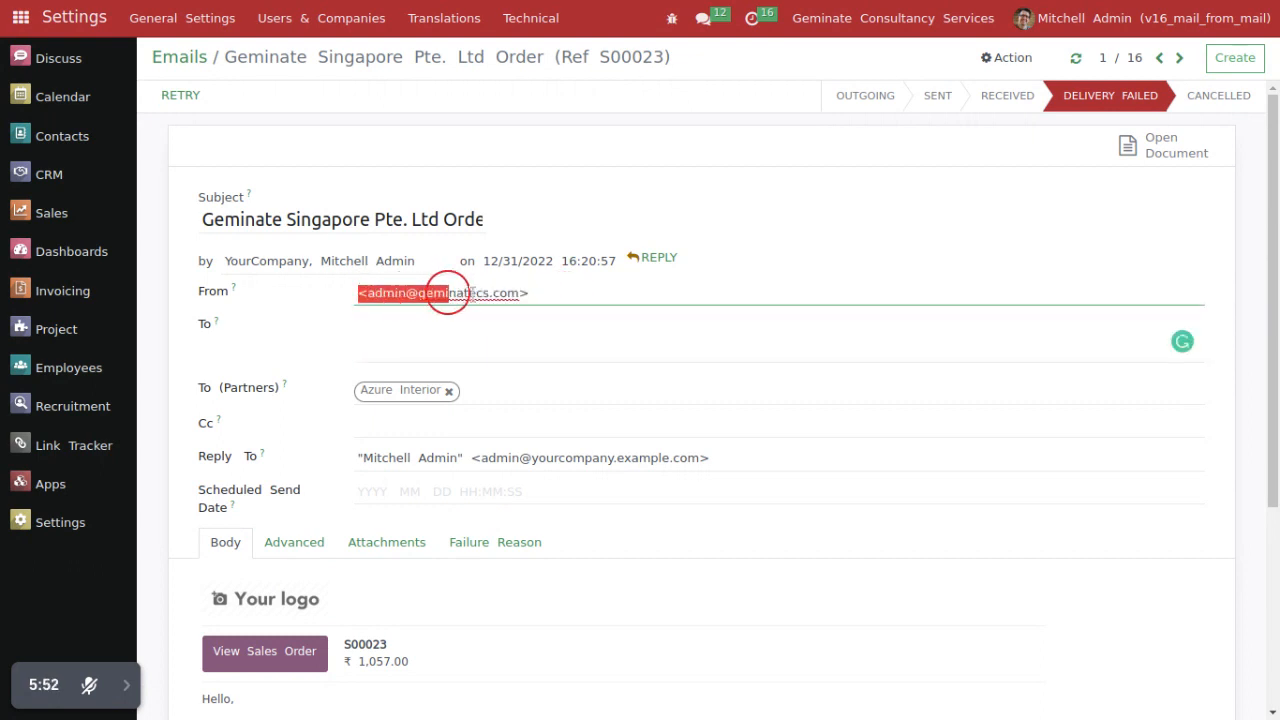
{"action": "left_click", "coordinate": [509, 331]}
Step: Open the newest technical Messages entry, compare it with the Azure Interior sales order and examine its From address
{"action": "left_click", "coordinate": [521, 22]}
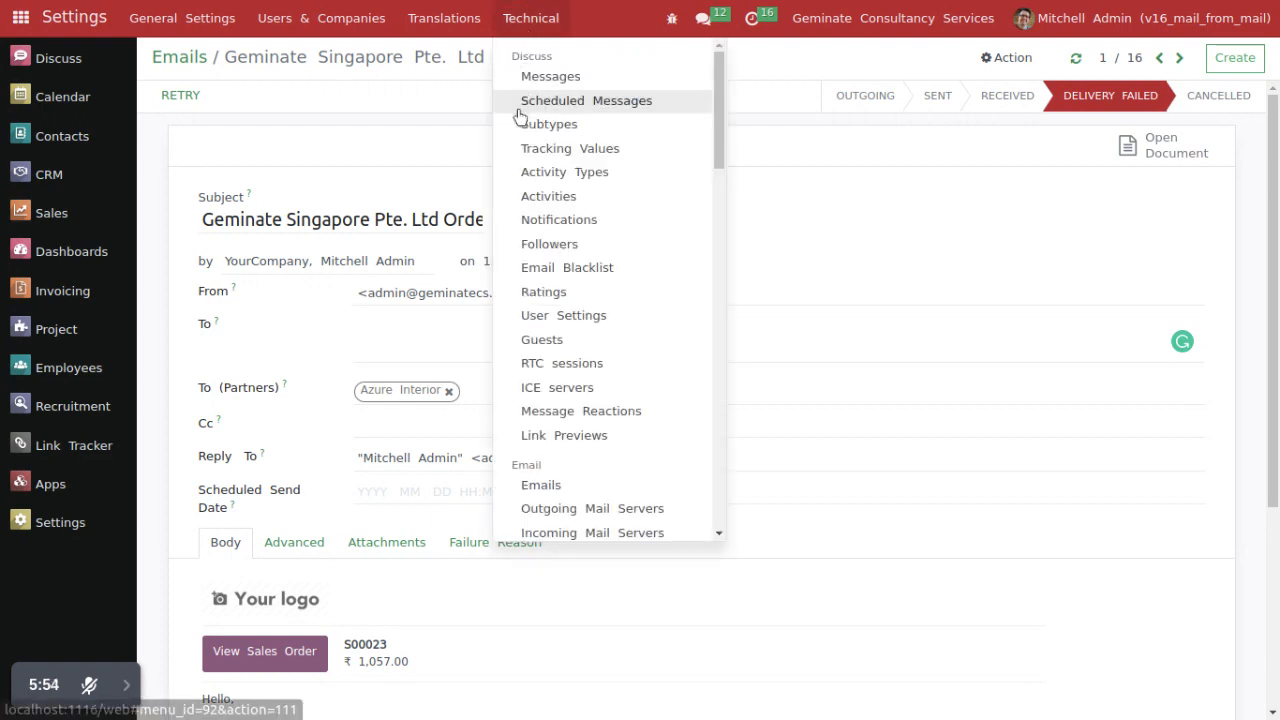
{"action": "left_click", "coordinate": [538, 82]}
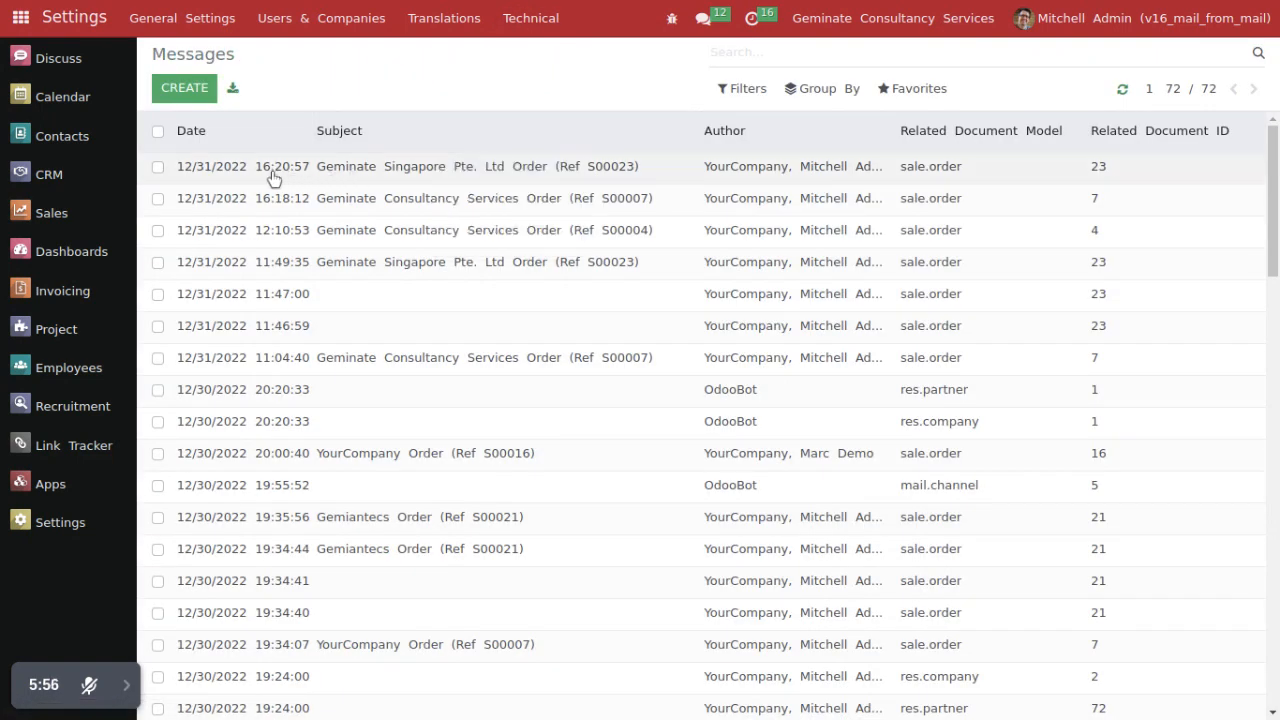
{"action": "left_click", "coordinate": [606, 171]}
{"action": "left_click", "coordinate": [213, 207]}
{"action": "left_click_drag", "start_coordinate": [197, 206], "coordinate": [315, 215]}
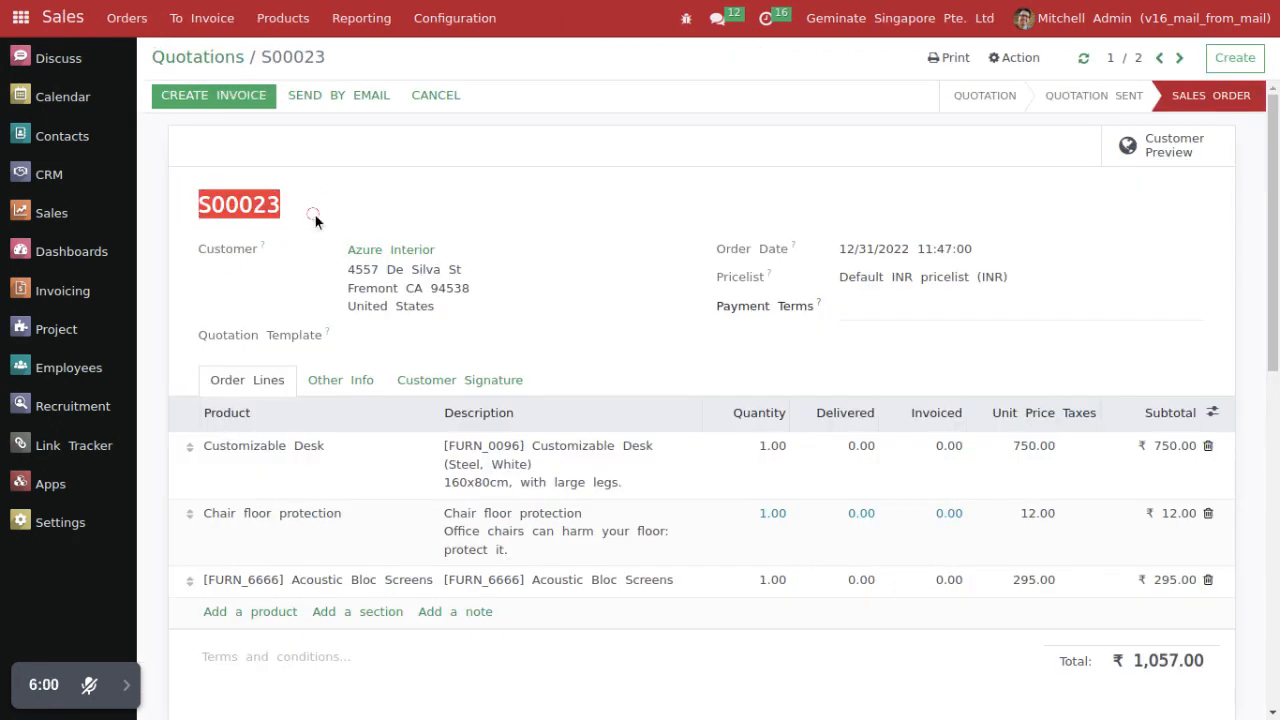
{"action": "key", "text": "ctrl+Tab"}
{"action": "left_click", "coordinate": [383, 169]}
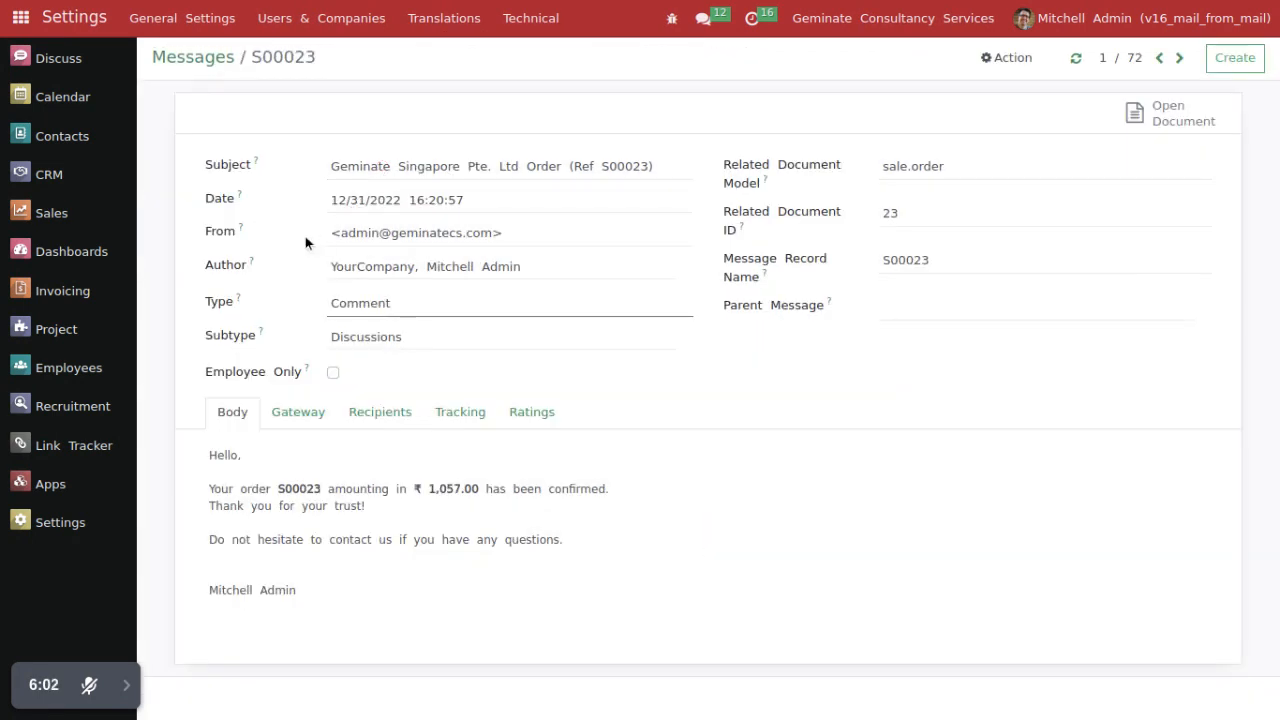
{"action": "left_click_drag", "start_coordinate": [201, 232], "coordinate": [514, 232]}
{"action": "left_click", "coordinate": [368, 231]}
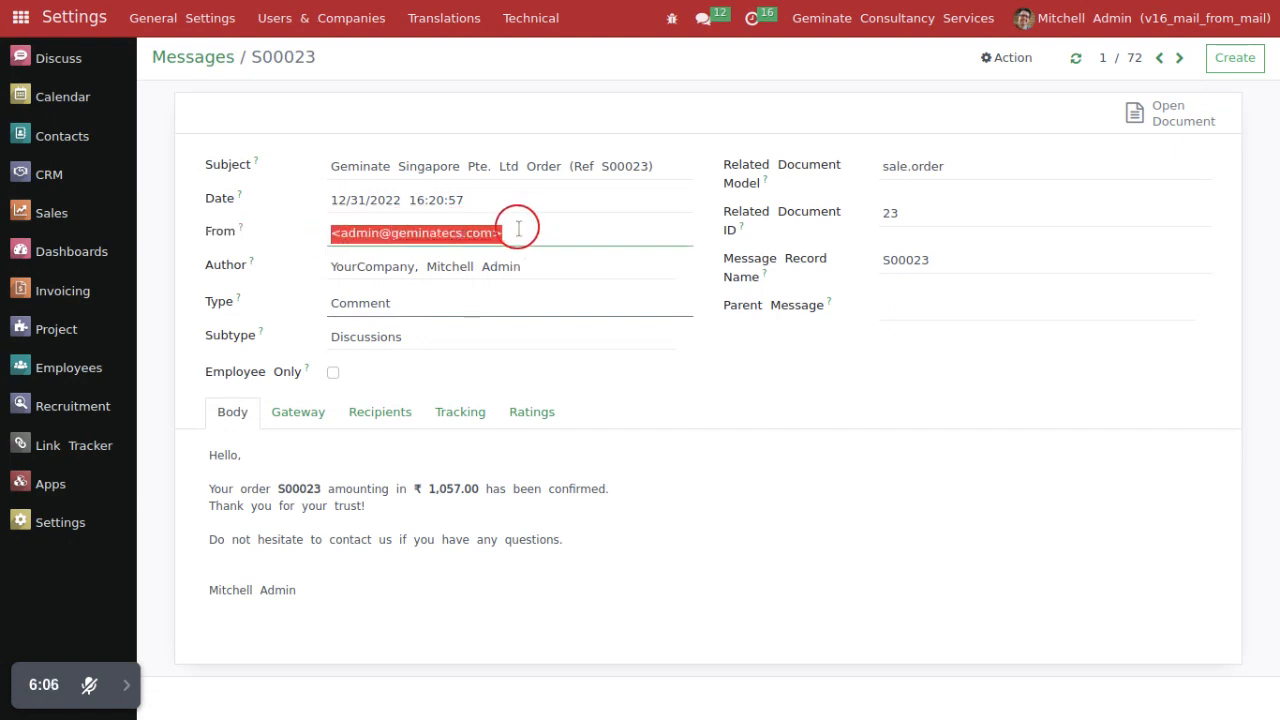
{"action": "left_click", "coordinate": [672, 437]}
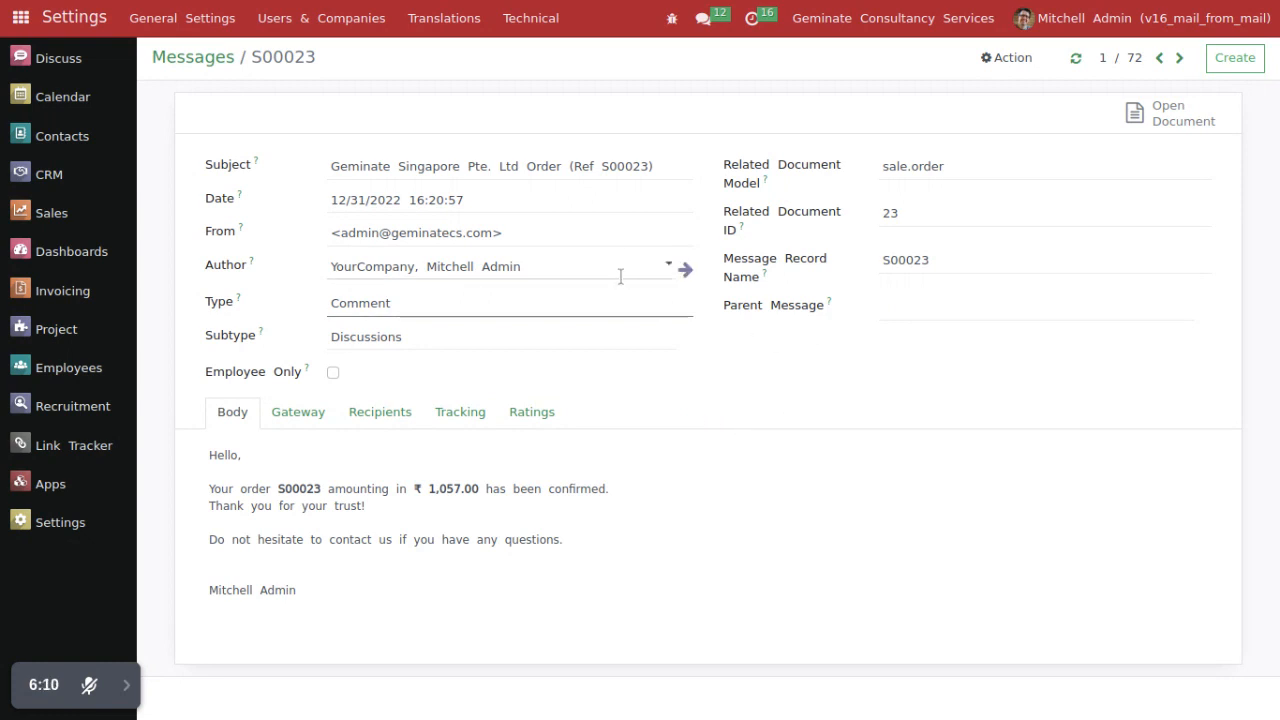
Step: Open the technical Alias Domains list in Settings under the Geminate Singapore Pte. Ltd company
{"action": "key", "text": "ctrl+Tab"}
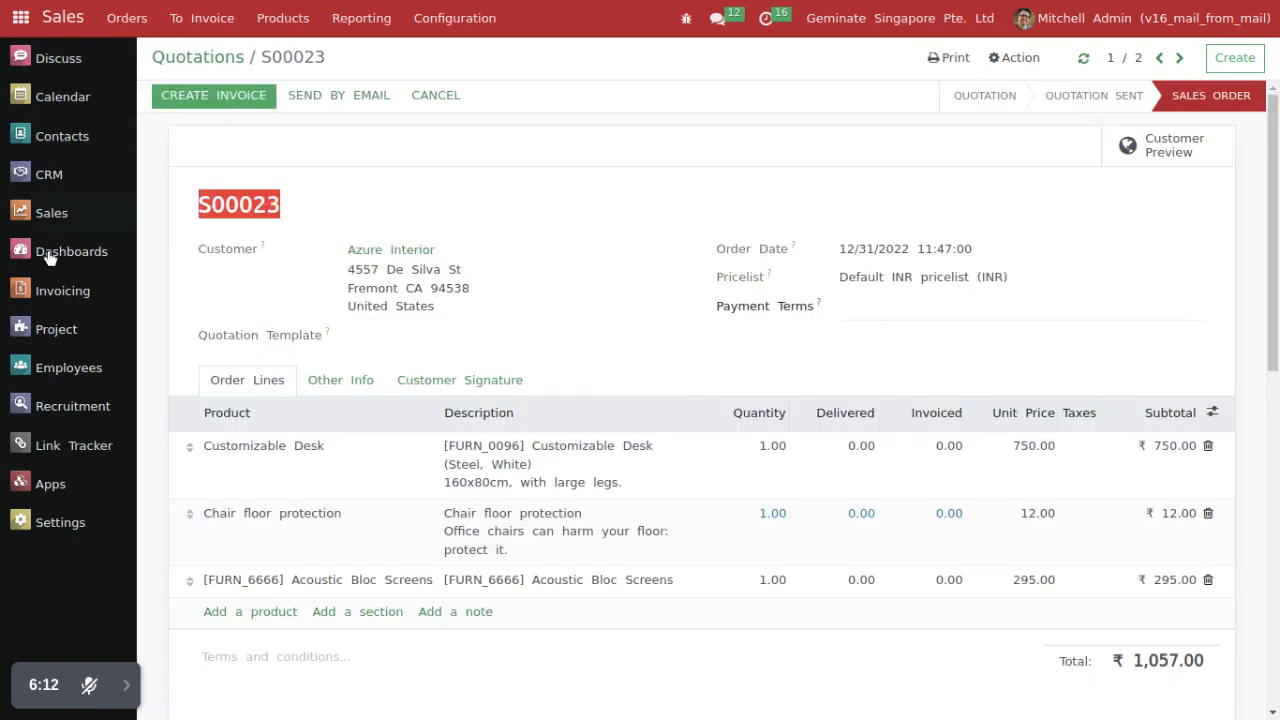
{"action": "left_click", "coordinate": [58, 522]}
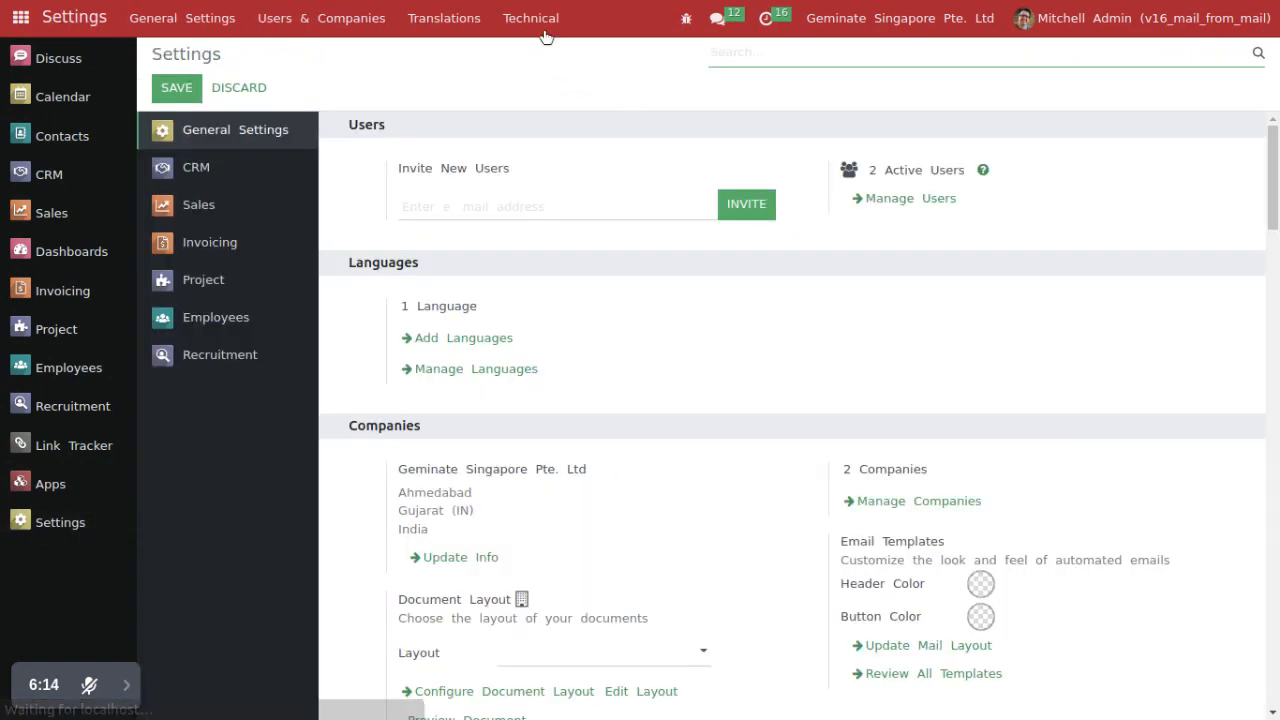
{"action": "left_click", "coordinate": [545, 30]}
{"action": "scroll", "coordinate": [600, 400], "scroll_direction": "down", "scroll_amount": 3}
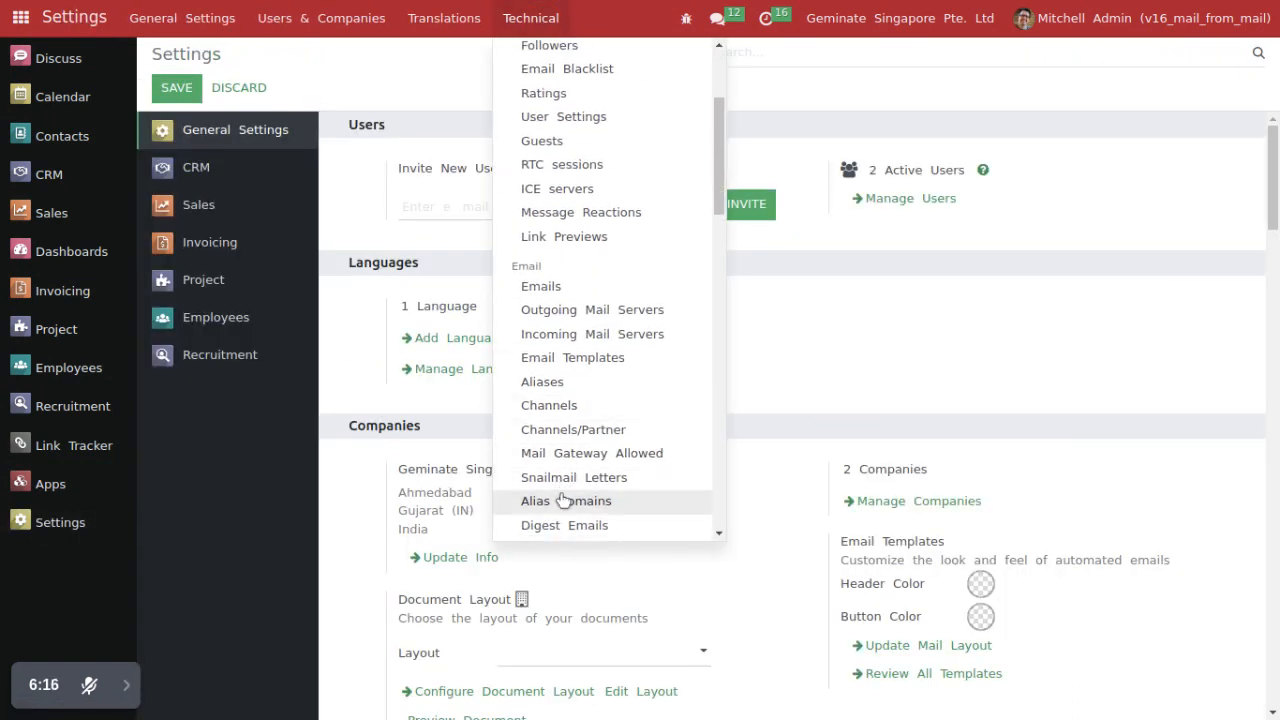
{"action": "left_click", "coordinate": [563, 500]}
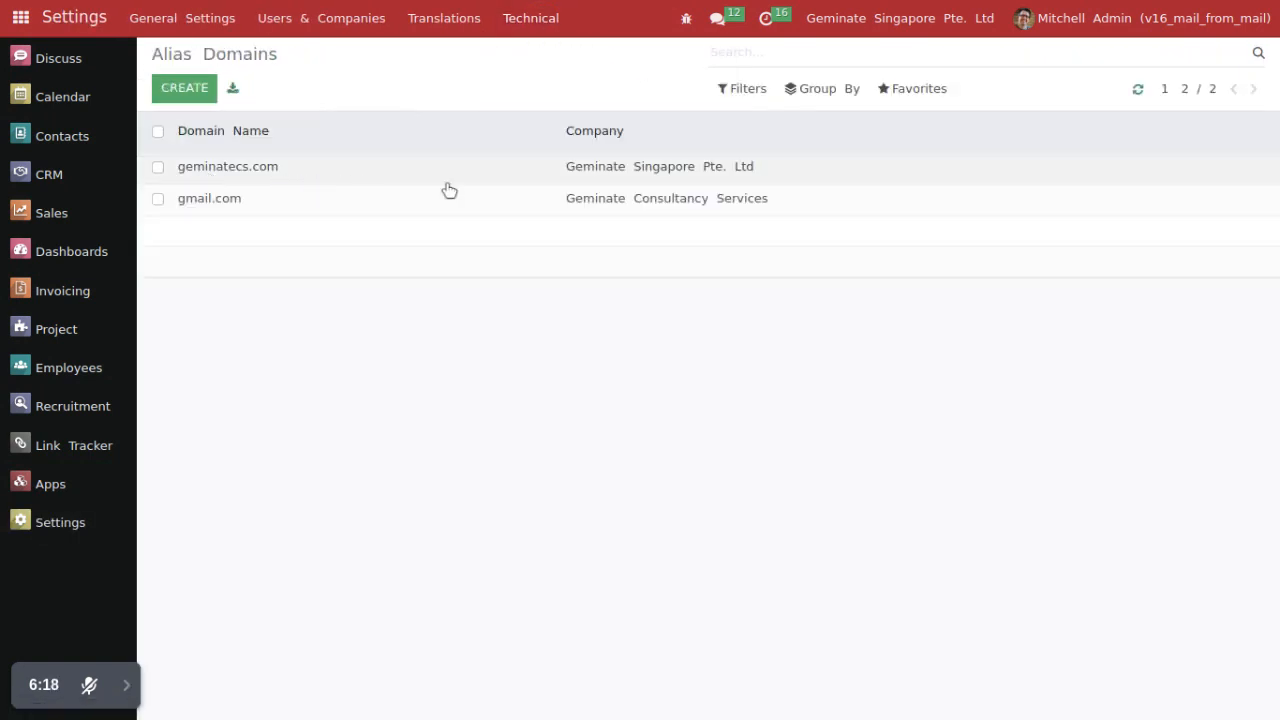
Step: Open the geminatecs.com alias domain and compare its domain name with the From address of the newest order message
{"action": "left_click", "coordinate": [508, 177]}
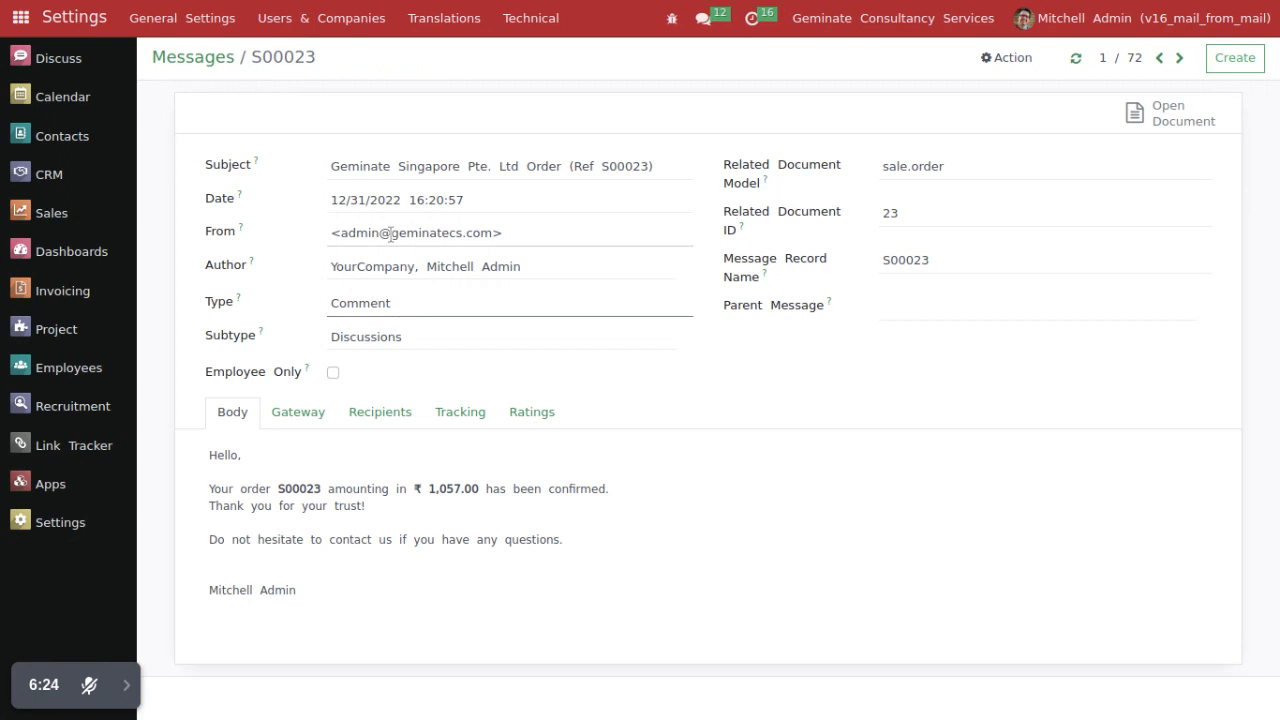
{"action": "left_click_drag", "start_coordinate": [390, 233], "coordinate": [502, 234]}
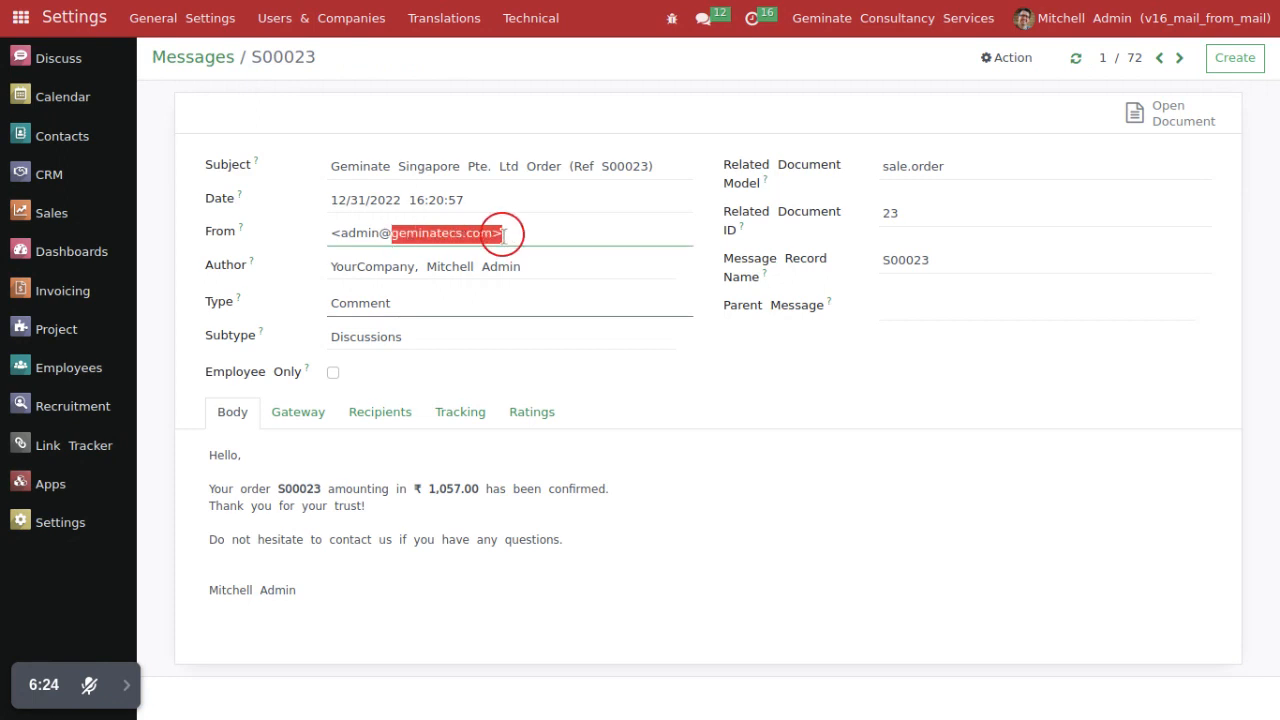
{"action": "left_click_drag", "start_coordinate": [324, 229], "coordinate": [391, 232]}
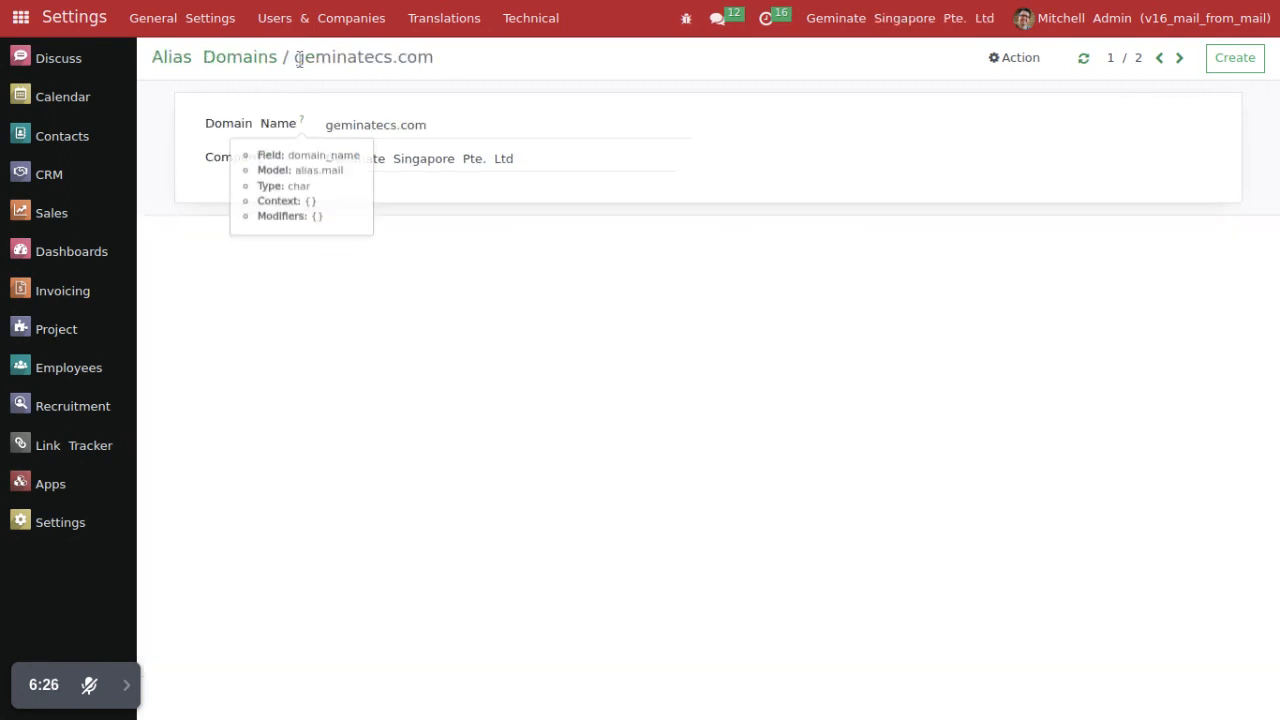
Step: Open the administrator's user record and examine the Company Base and From Email Prefix settings under From Email
{"action": "left_click", "coordinate": [321, 18]}
{"action": "left_click", "coordinate": [286, 52]}
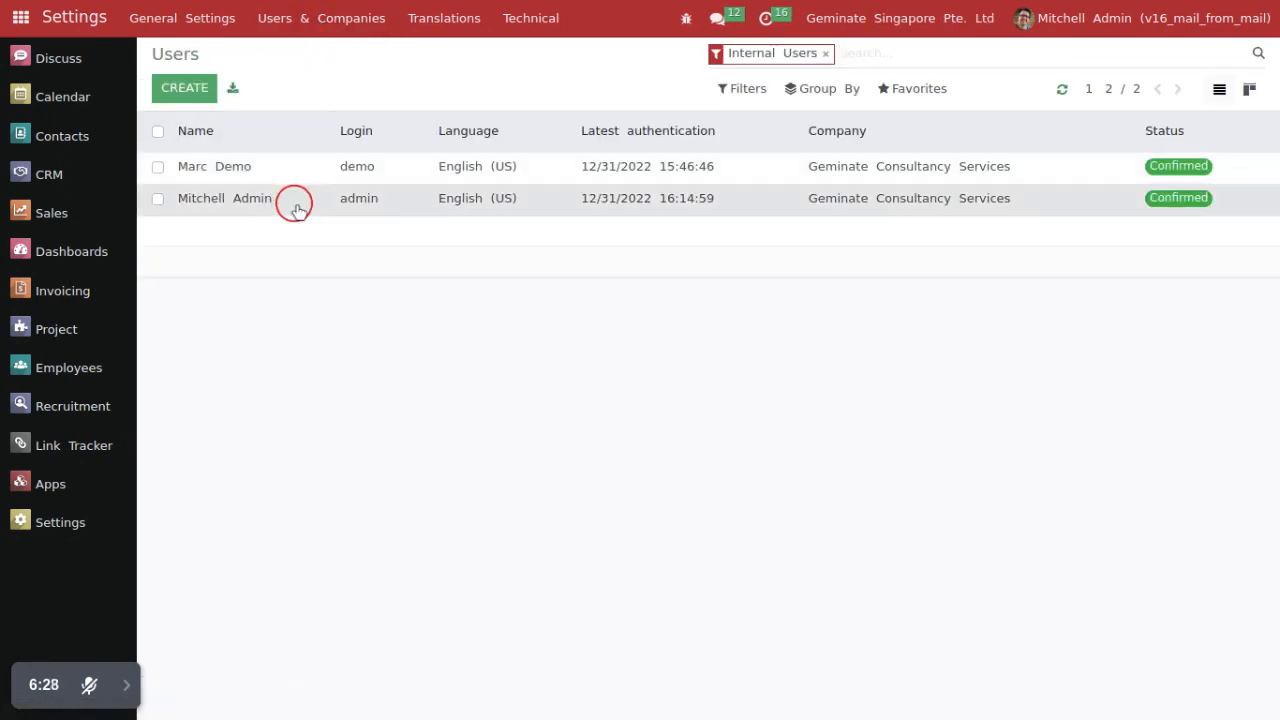
{"action": "left_click", "coordinate": [294, 200]}
{"action": "left_click", "coordinate": [338, 368]}
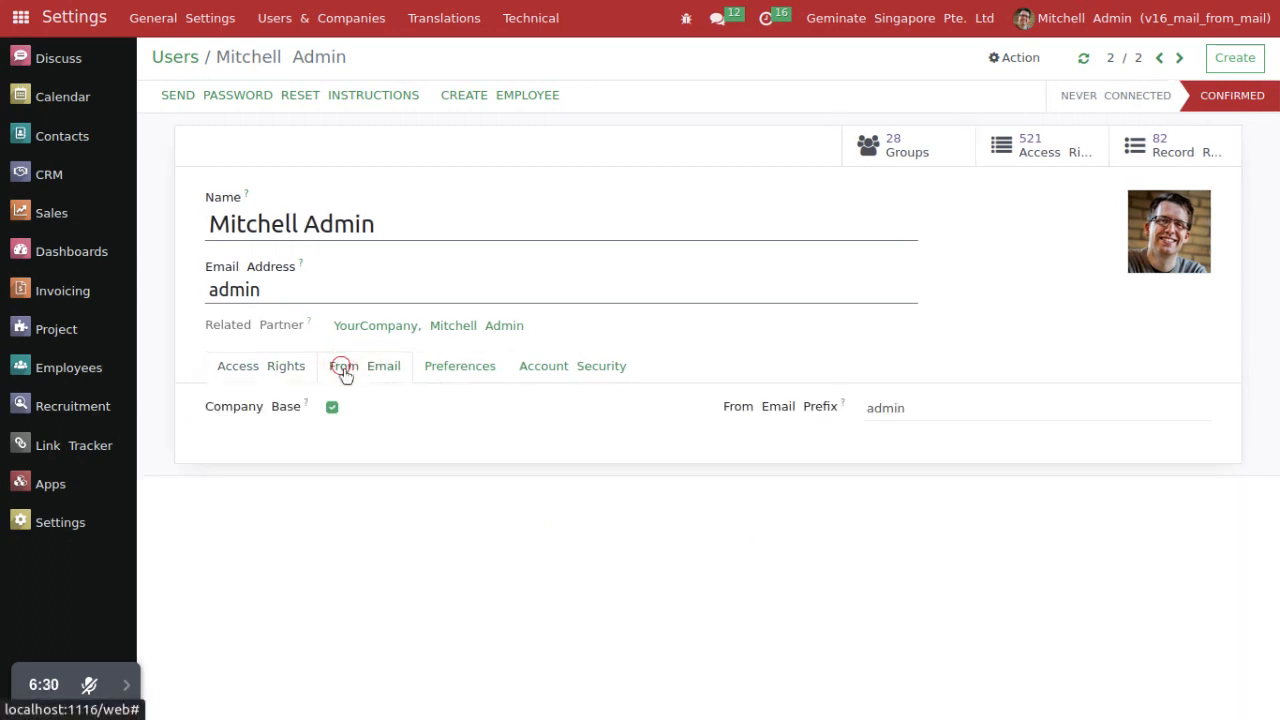
{"action": "left_click", "coordinate": [866, 407]}
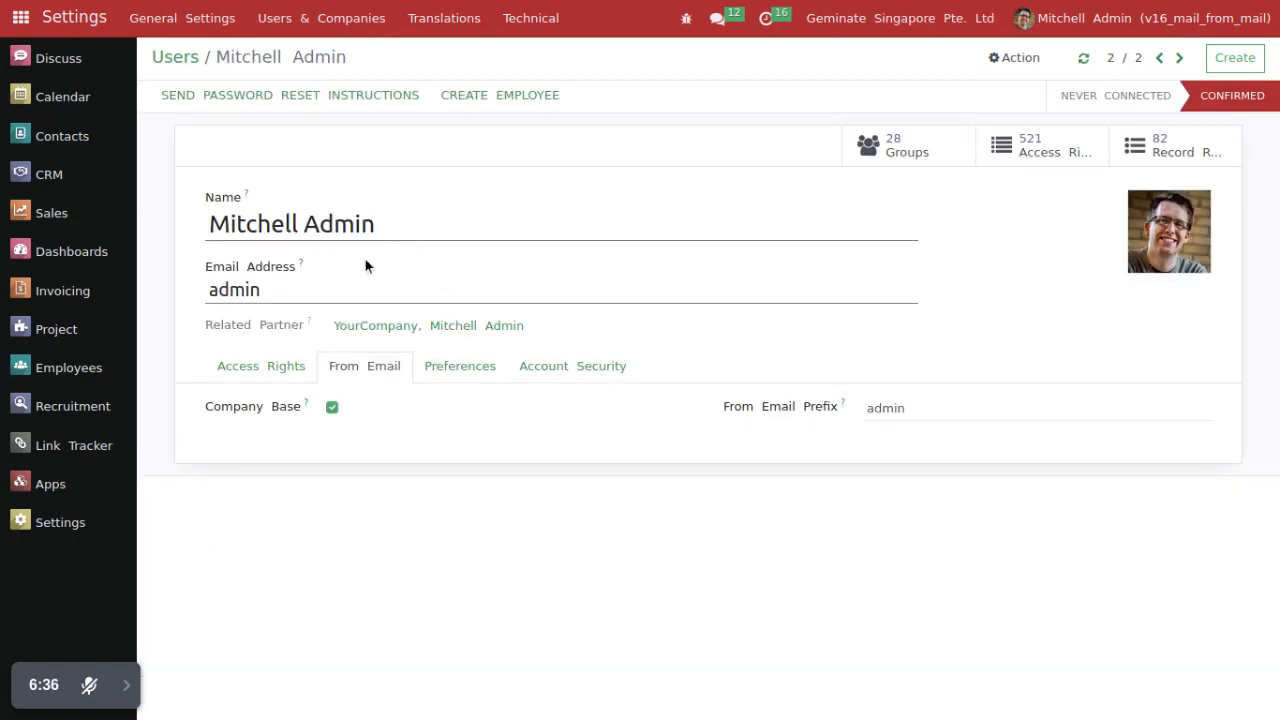
Step: Return to the Users list, open the demo user's record and examine the Company Base and From Email Prefix settings
{"action": "left_click", "coordinate": [175, 57]}
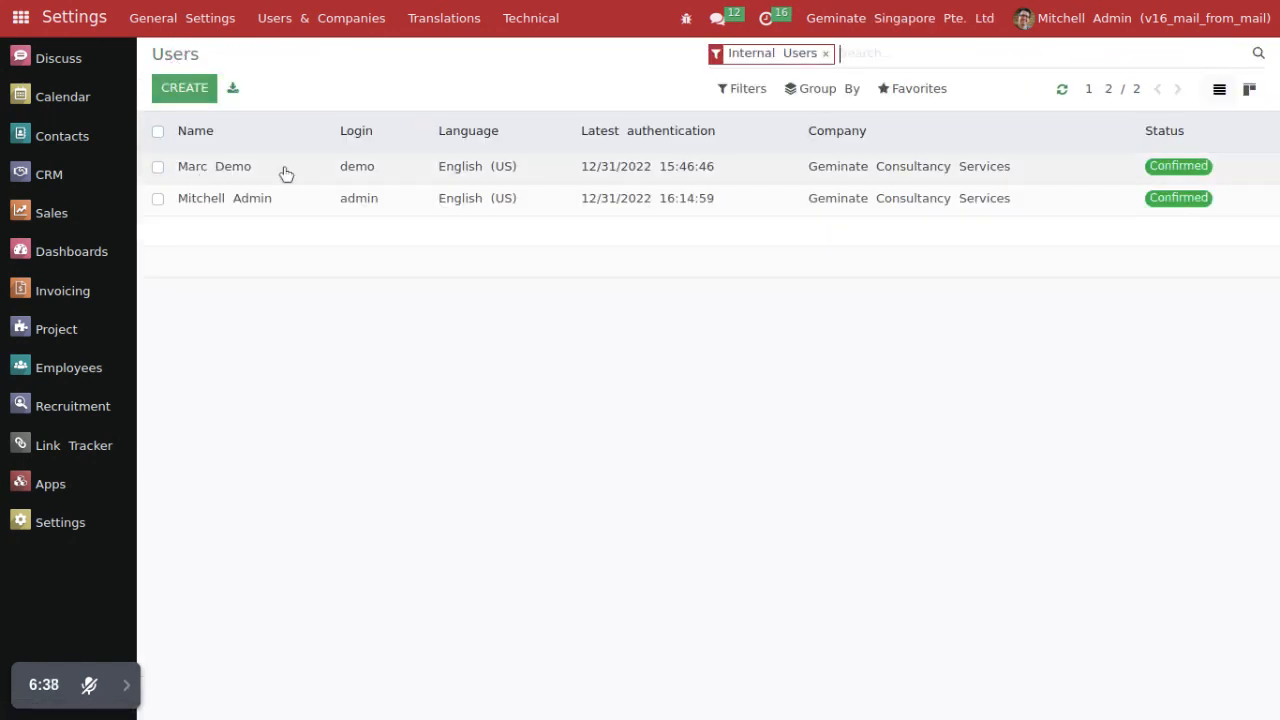
{"action": "left_click", "coordinate": [286, 174]}
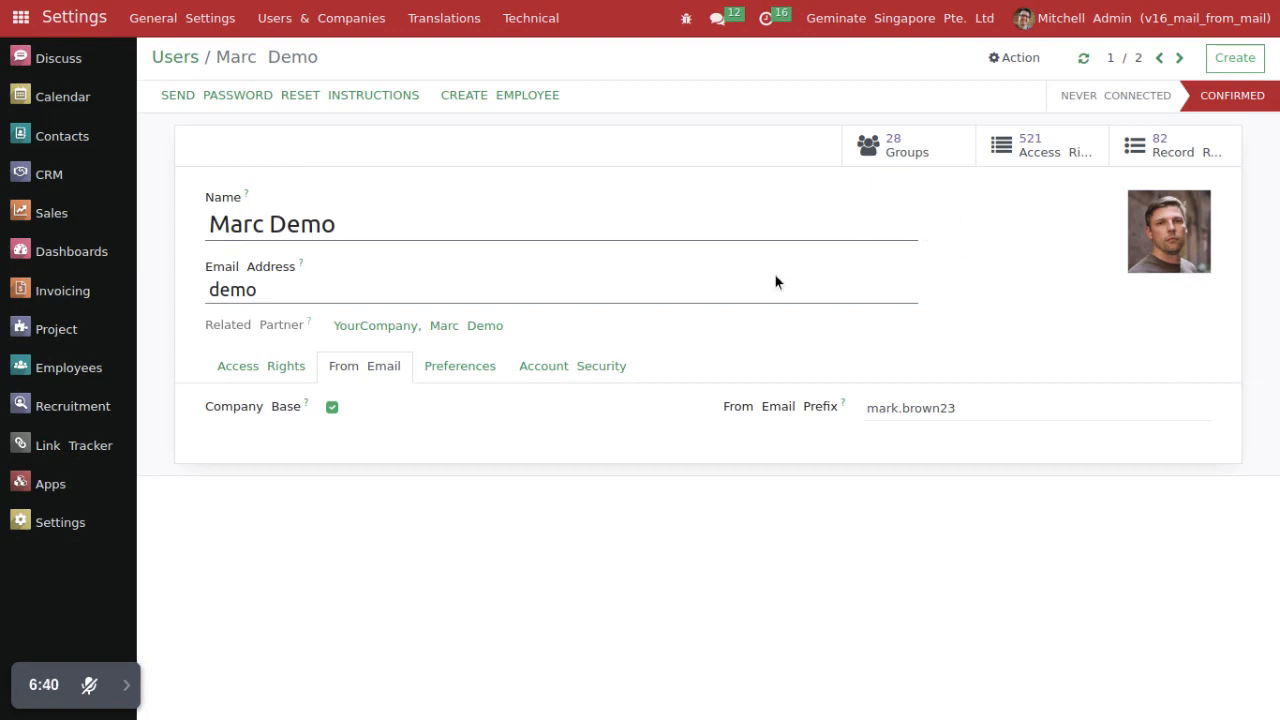
{"action": "triple_click", "coordinate": [286, 407]}
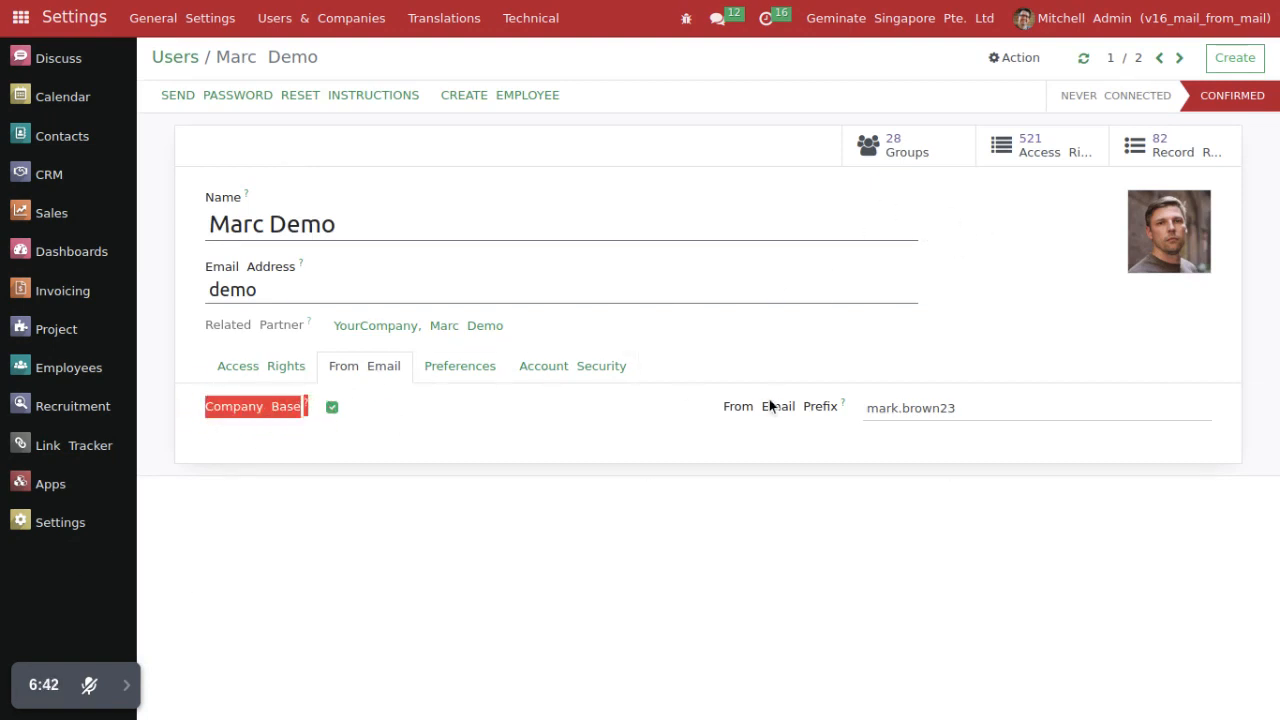
{"action": "triple_click", "coordinate": [986, 414]}
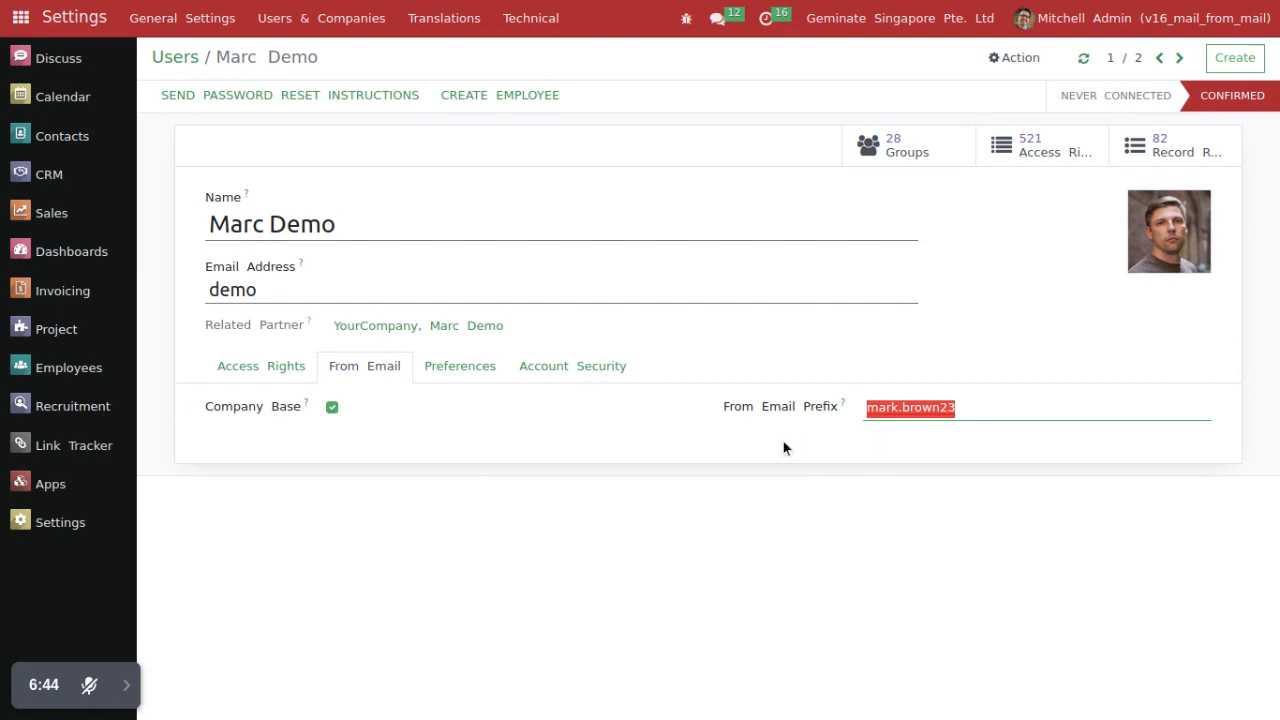
{"action": "left_click", "coordinate": [749, 443]}
Step: Log out of the administrator account and log in with the demo user's login and password
{"action": "left_click", "coordinate": [1074, 17]}
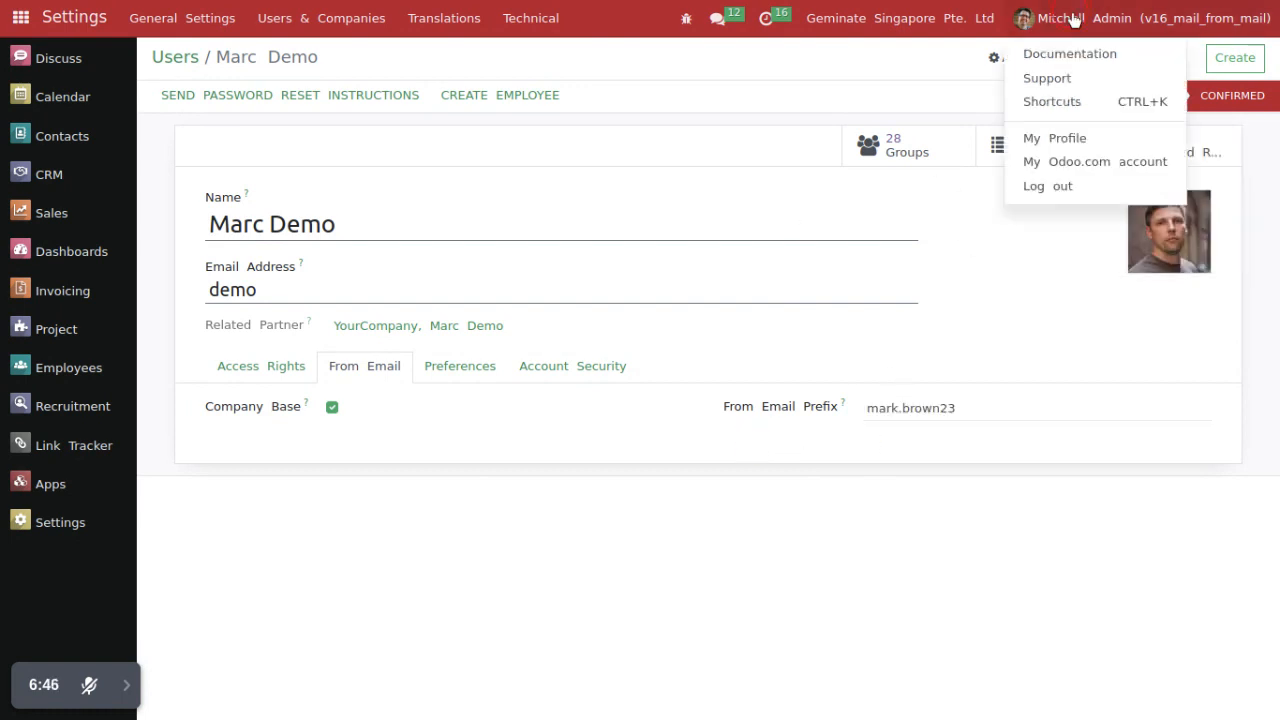
{"action": "left_click", "coordinate": [1040, 186]}
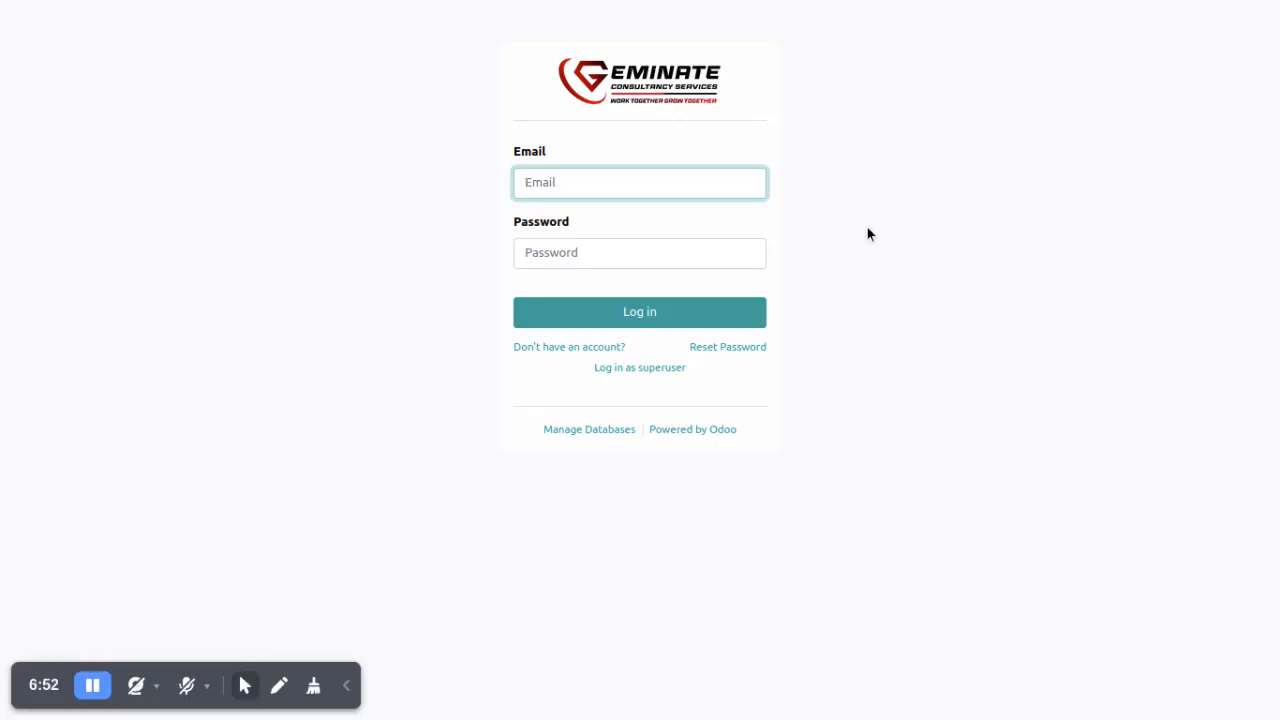
{"action": "type", "text": "demo"}
{"action": "key", "text": "Tab"}
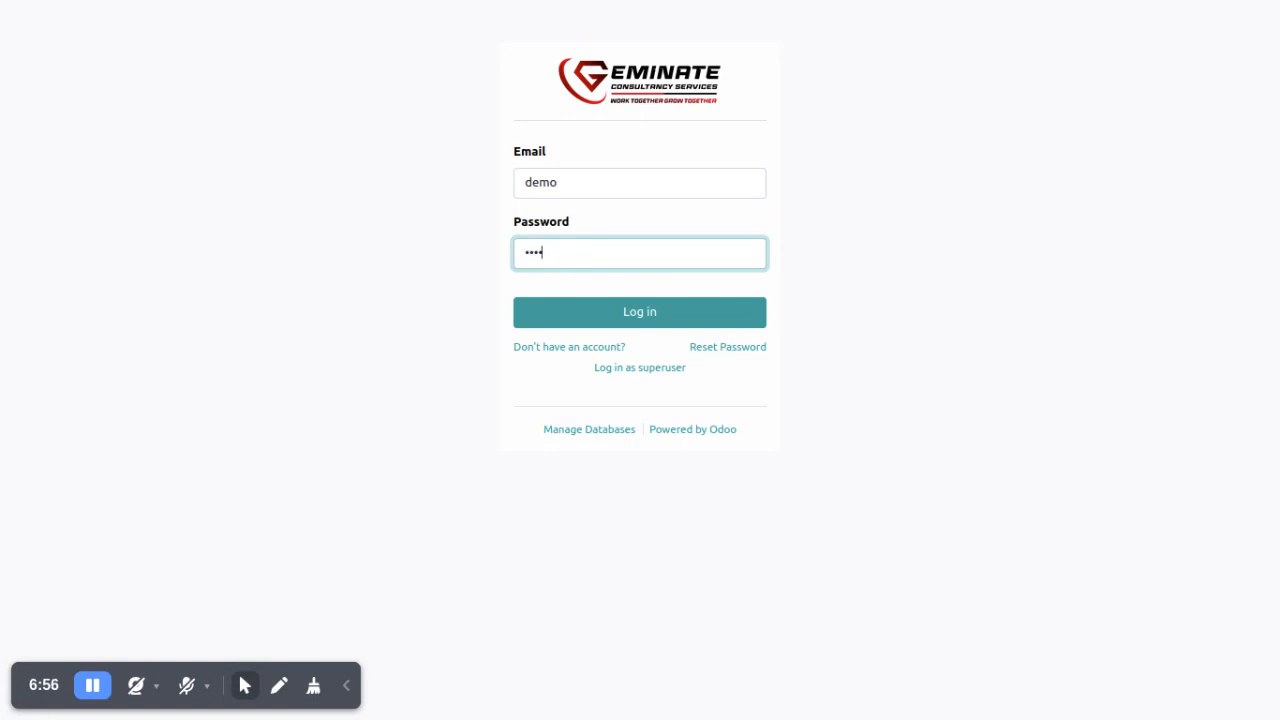
{"action": "type", "text": "demo"}
{"action": "key", "text": "Return"}
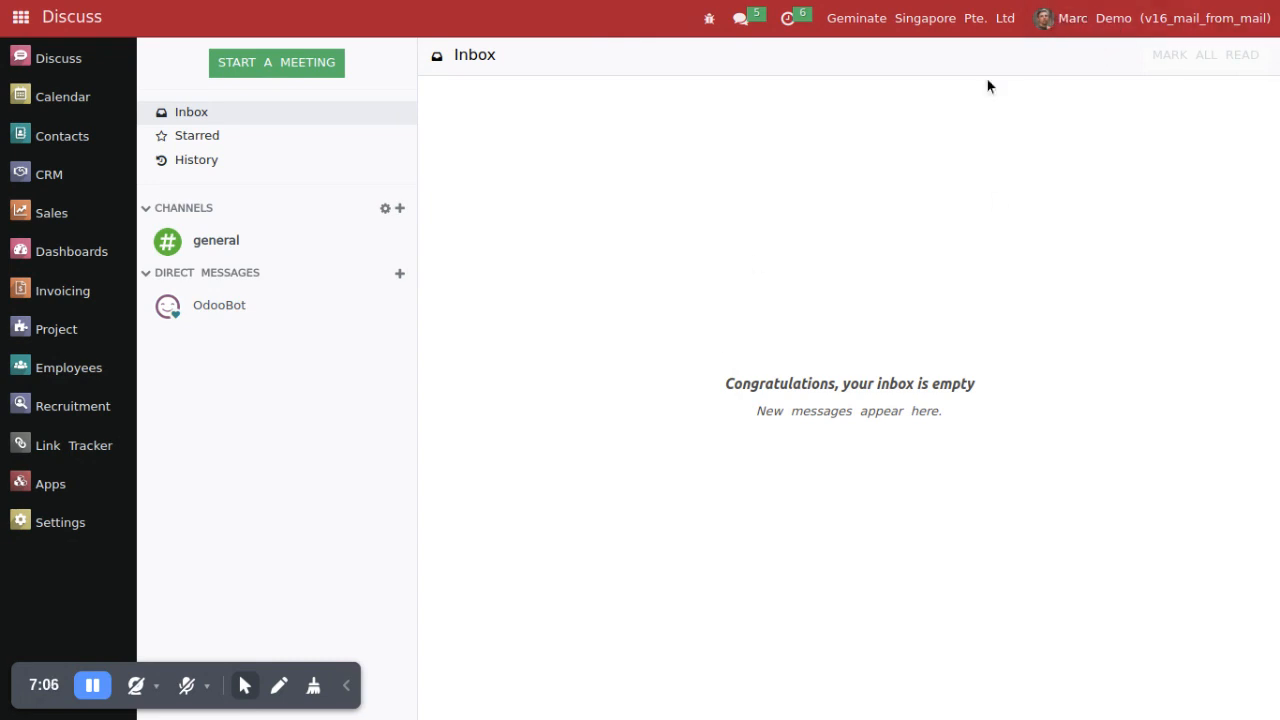
{"action": "left_click", "coordinate": [245, 688]}
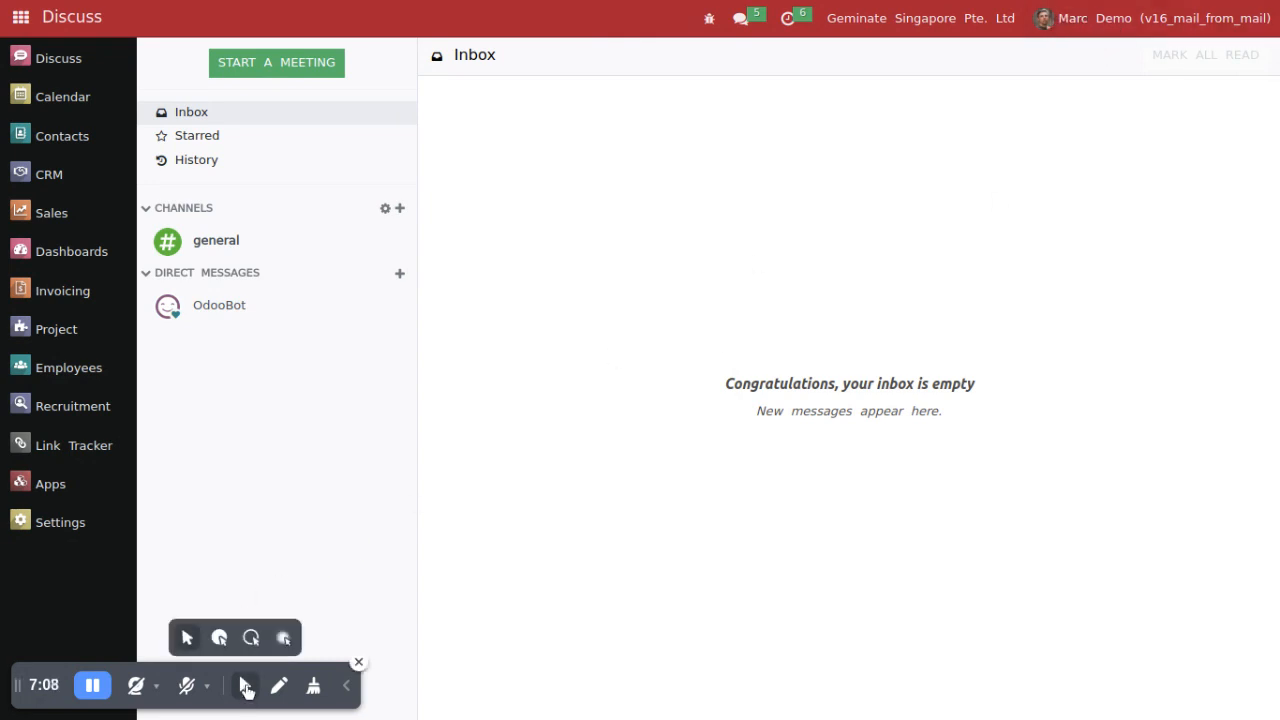
{"action": "left_click", "coordinate": [251, 637]}
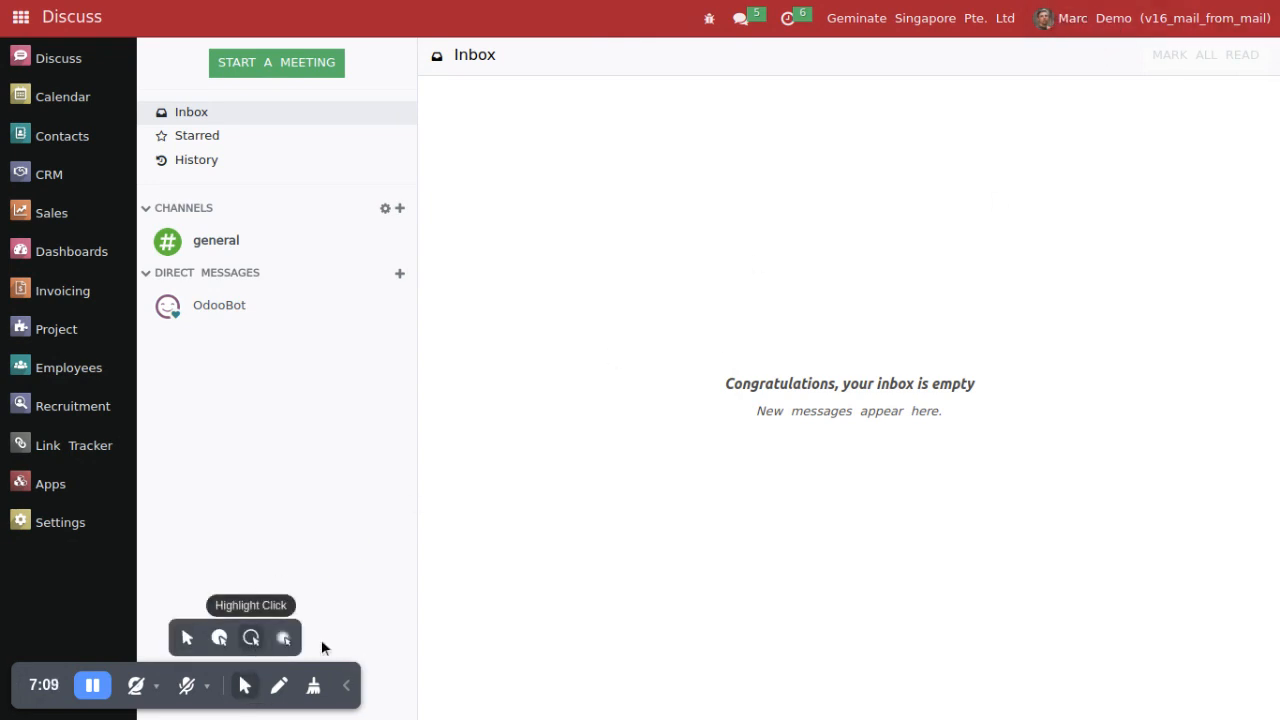
{"action": "left_click", "coordinate": [346, 686]}
Step: Check the active company, open the demo user's record through Manage Users in Settings and examine the From Email Prefix
{"action": "left_click", "coordinate": [980, 25]}
{"action": "left_click", "coordinate": [959, 165]}
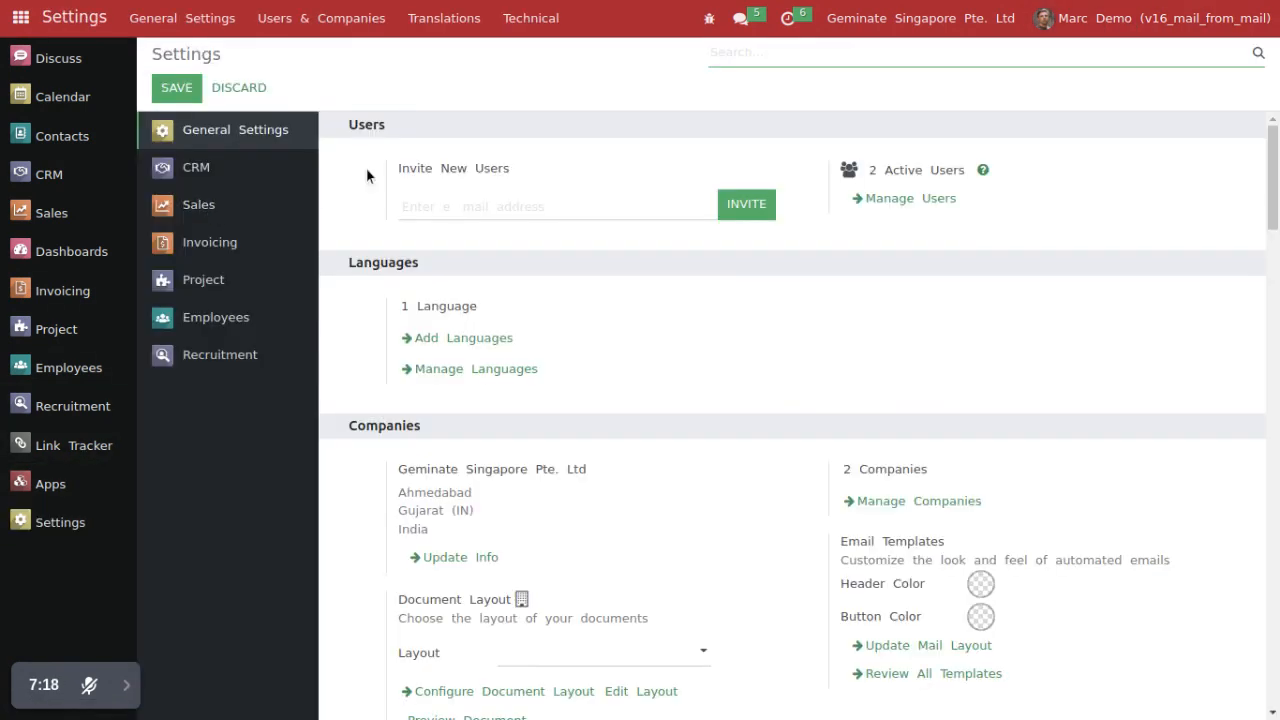
{"action": "left_click", "coordinate": [862, 197]}
{"action": "left_click", "coordinate": [309, 165]}
{"action": "left_click", "coordinate": [362, 368]}
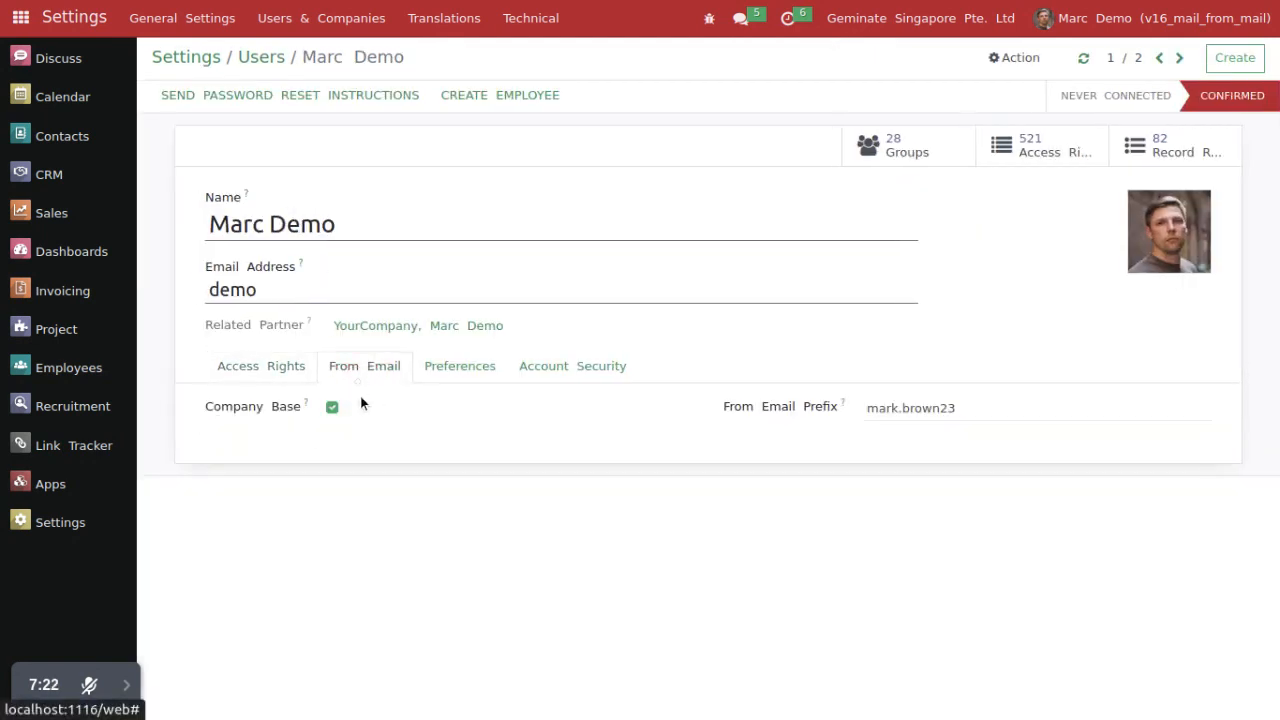
{"action": "double_click", "coordinate": [911, 406]}
{"action": "left_click", "coordinate": [822, 466]}
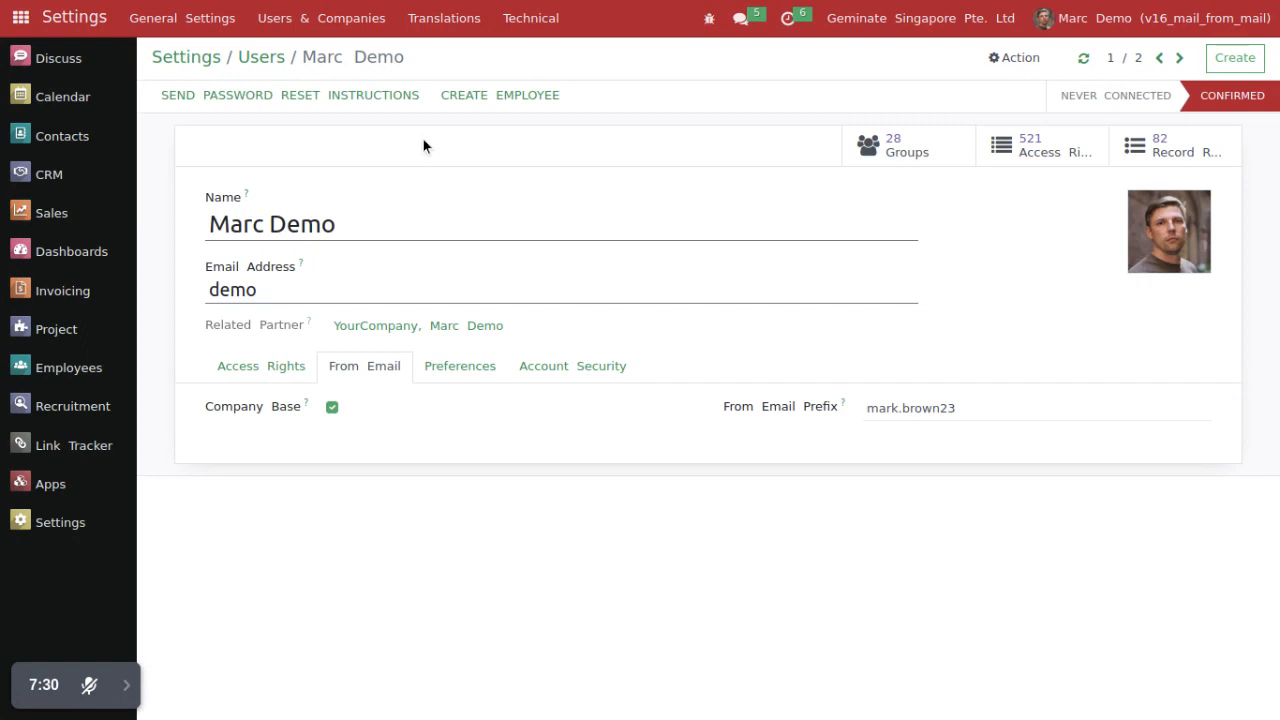
Step: Open the demo user's Azure Interior sales order in Sales and email it to the customer
{"action": "left_click", "coordinate": [62, 226]}
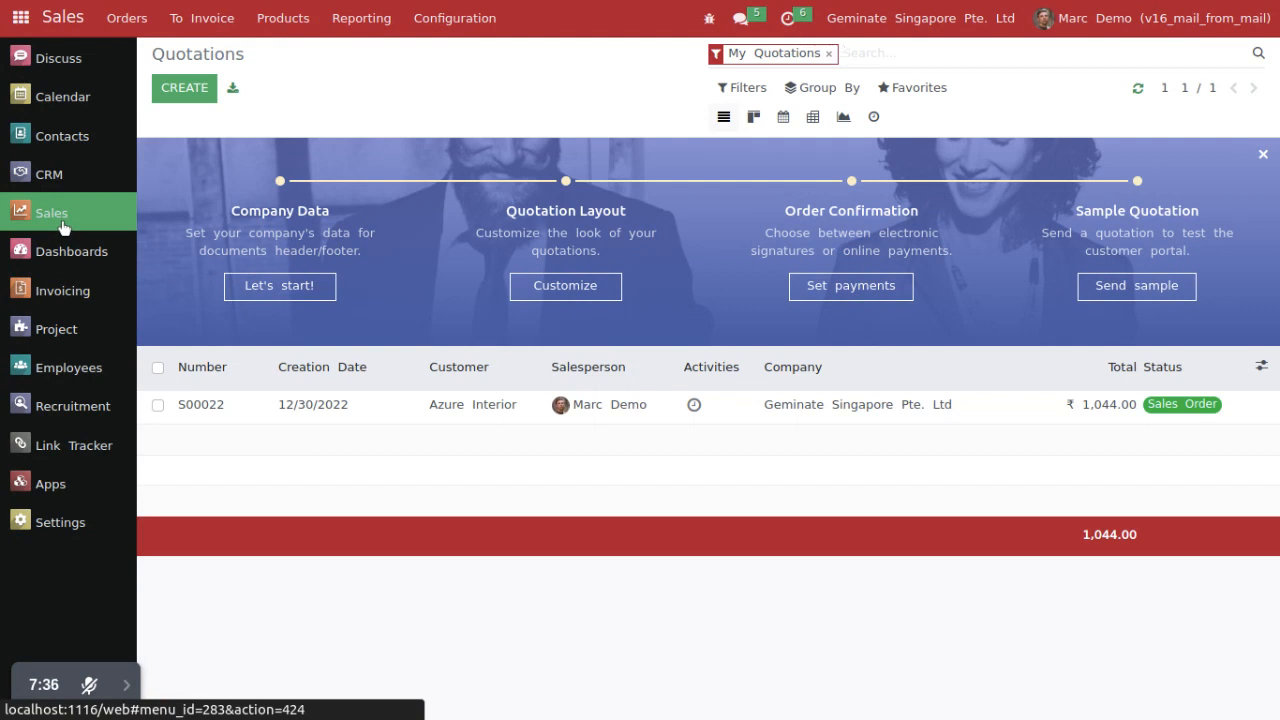
{"action": "left_click", "coordinate": [128, 688]}
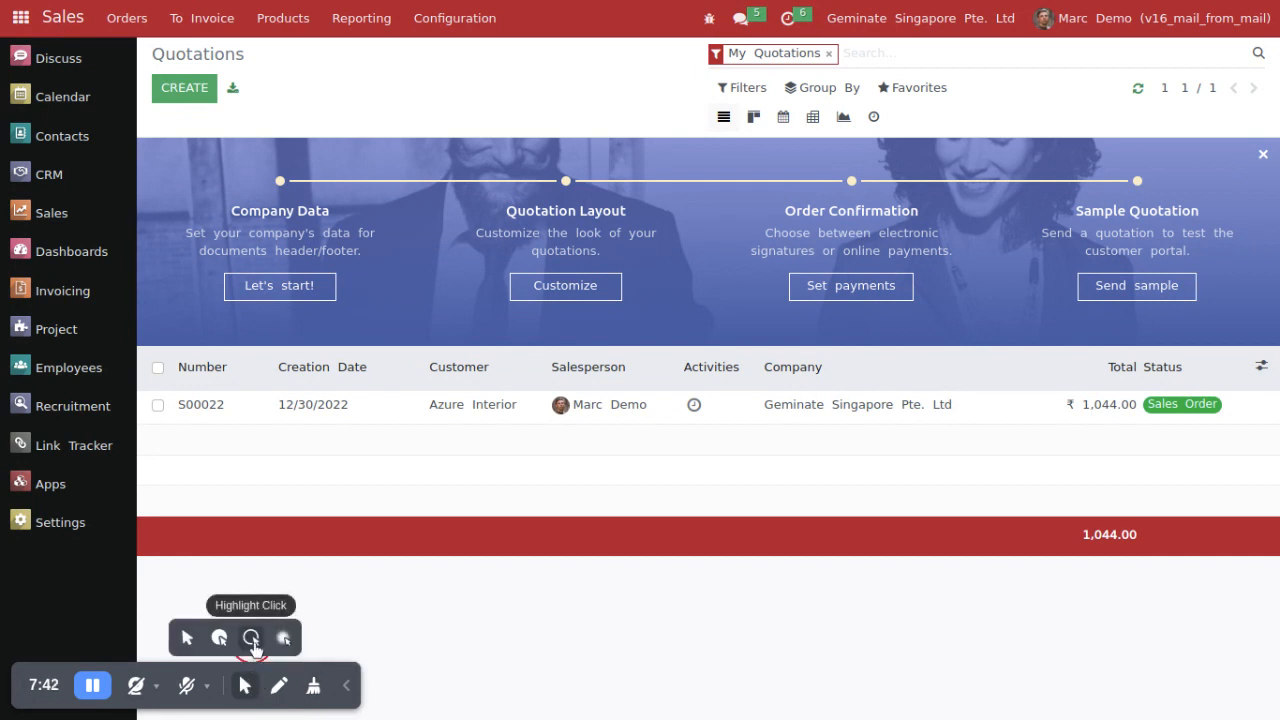
{"action": "left_click", "coordinate": [346, 685]}
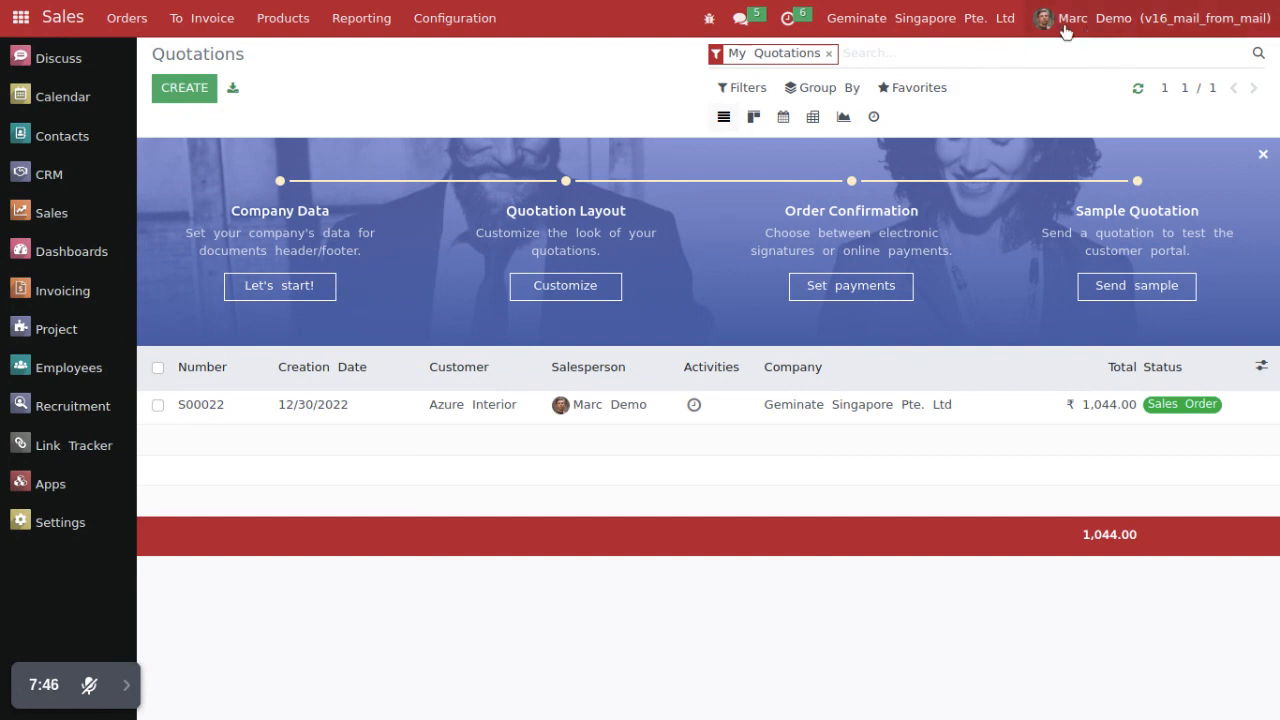
{"action": "left_click", "coordinate": [359, 413]}
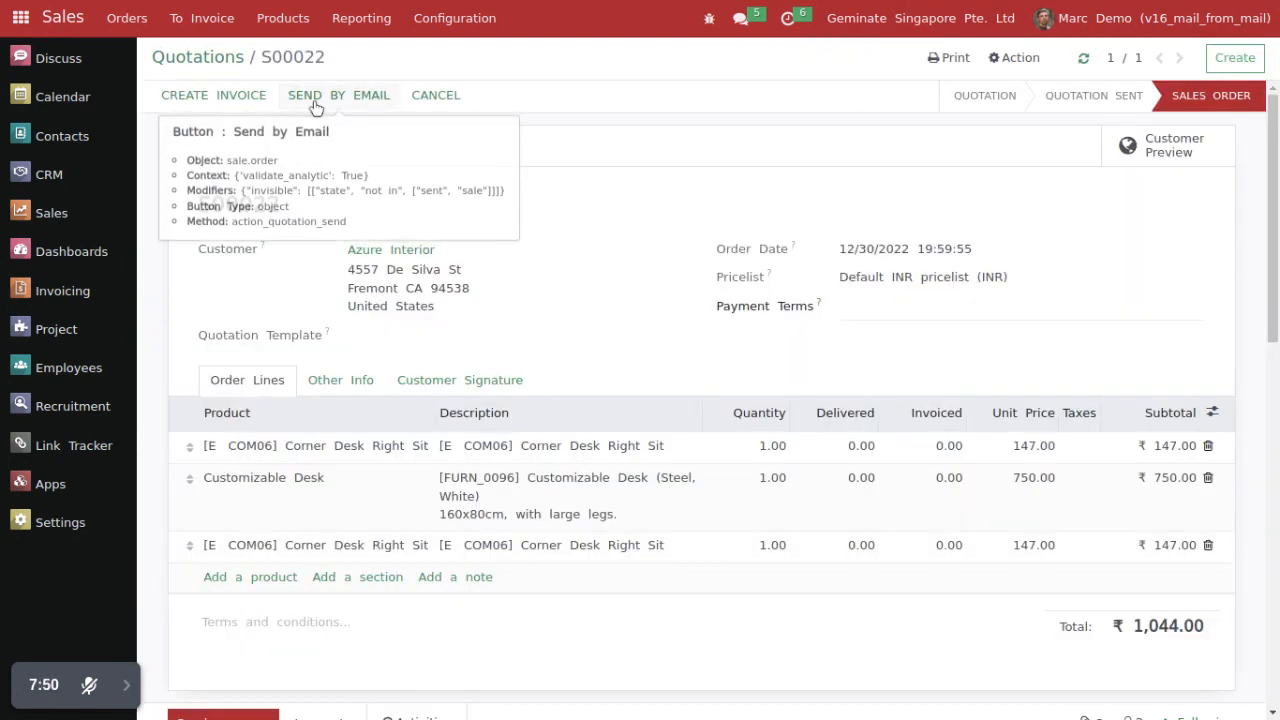
{"action": "left_click_drag", "start_coordinate": [199, 208], "coordinate": [306, 211]}
{"action": "left_click", "coordinate": [342, 211]}
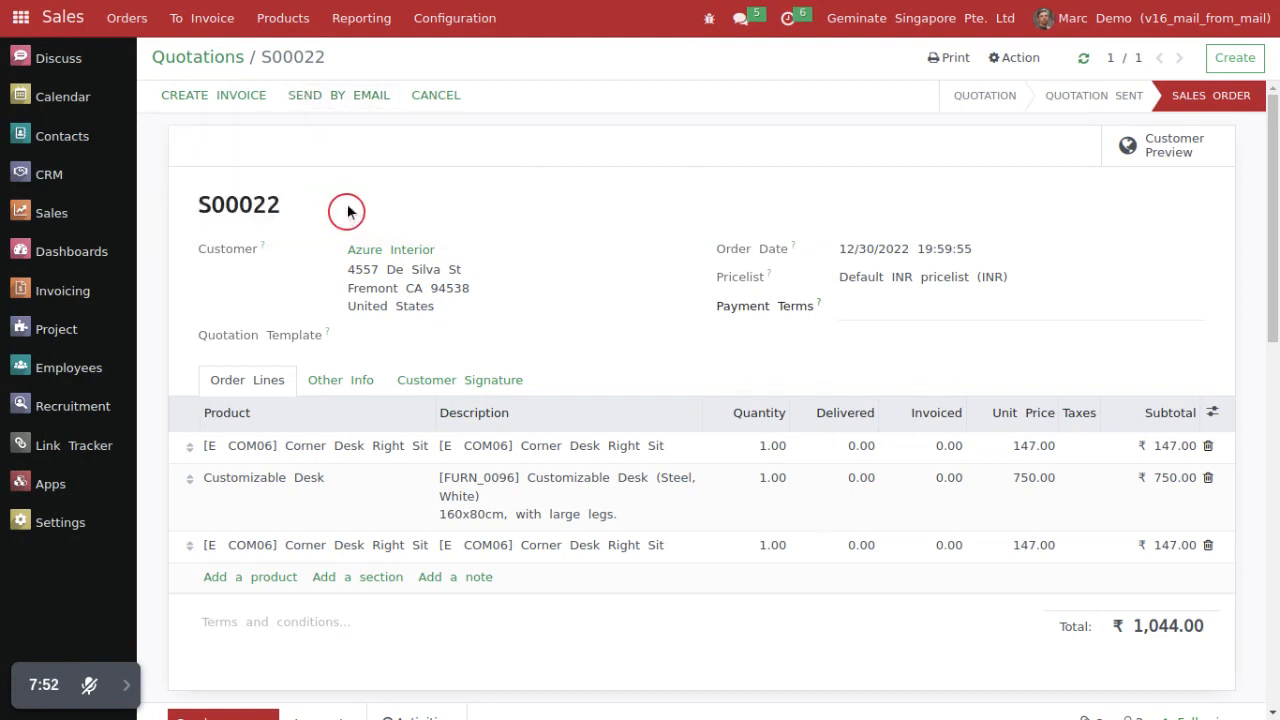
{"action": "left_click", "coordinate": [313, 94]}
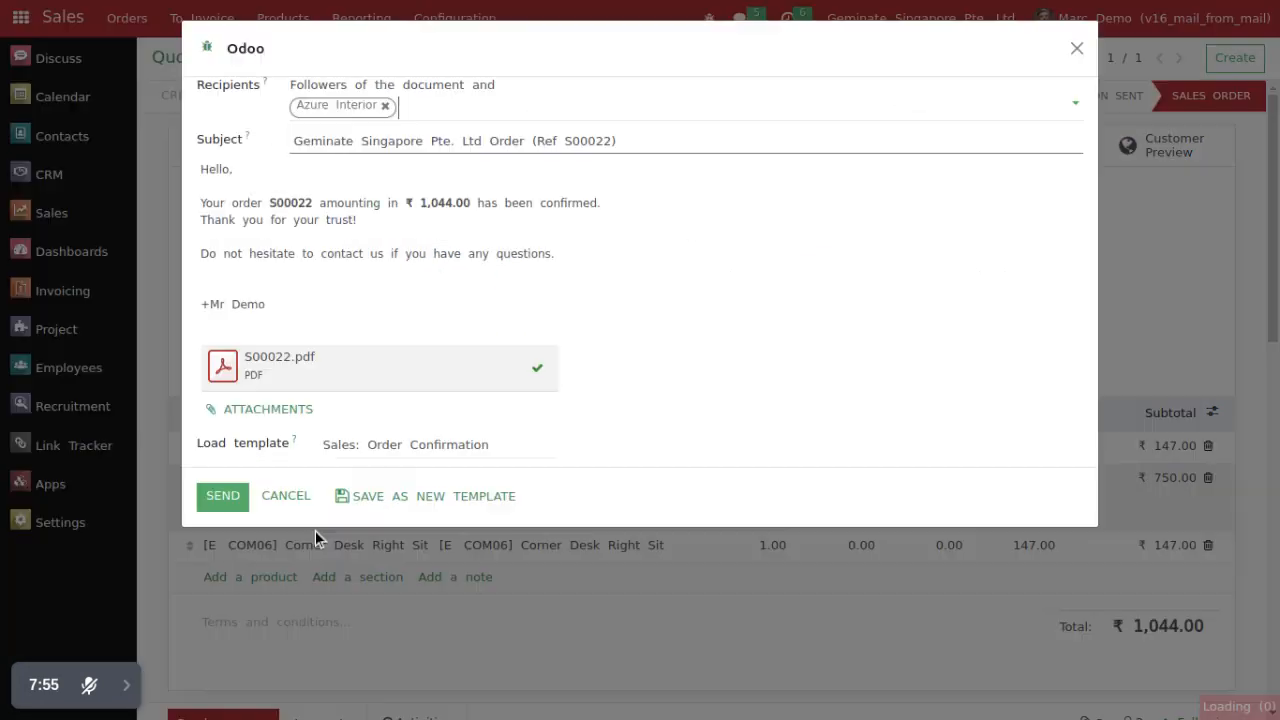
{"action": "left_click", "coordinate": [230, 500]}
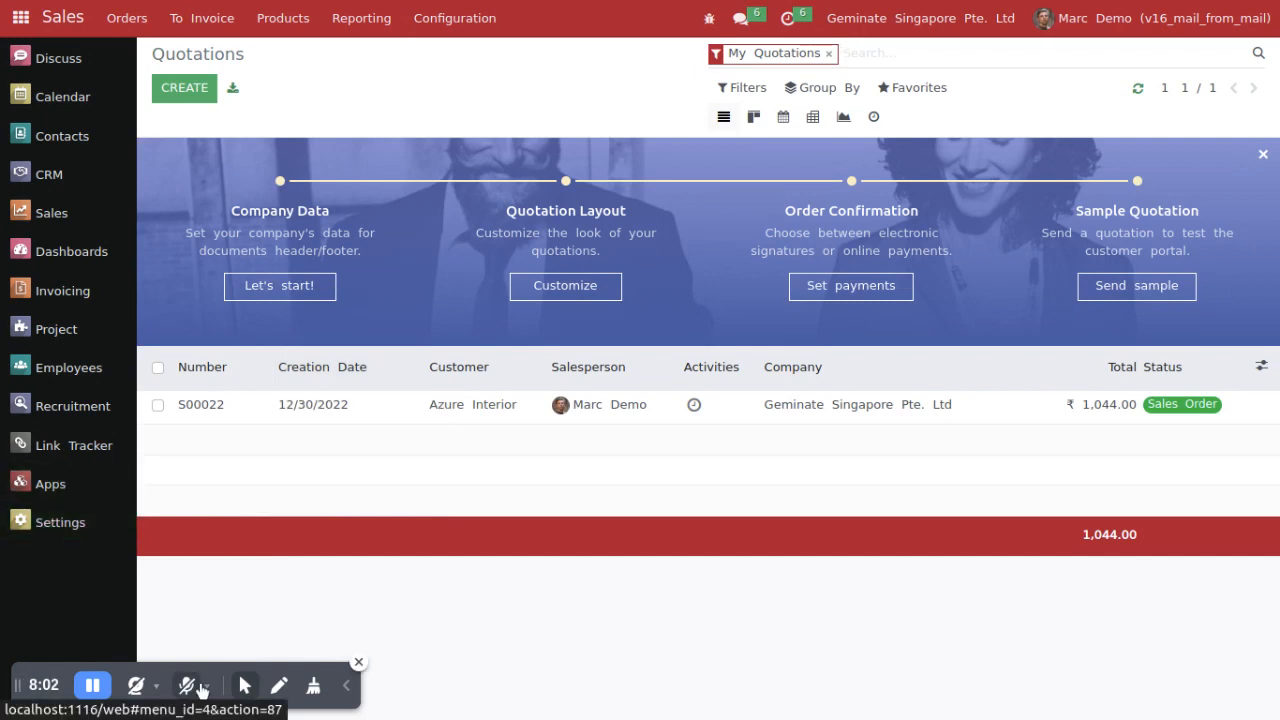
{"action": "left_click", "coordinate": [241, 686]}
{"action": "left_click", "coordinate": [256, 645]}
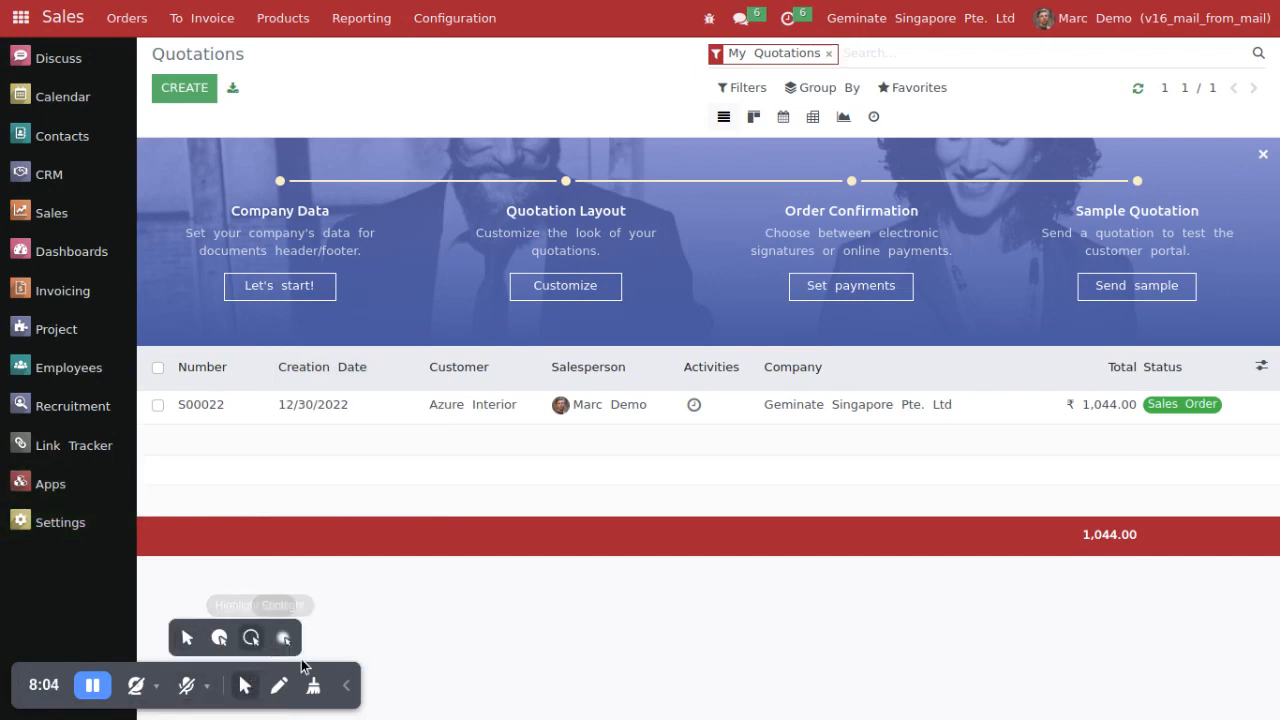
Step: Open the newest entry in the technical Messages list in Settings and examine its From address
{"action": "left_click", "coordinate": [84, 535]}
{"action": "left_click", "coordinate": [520, 30]}
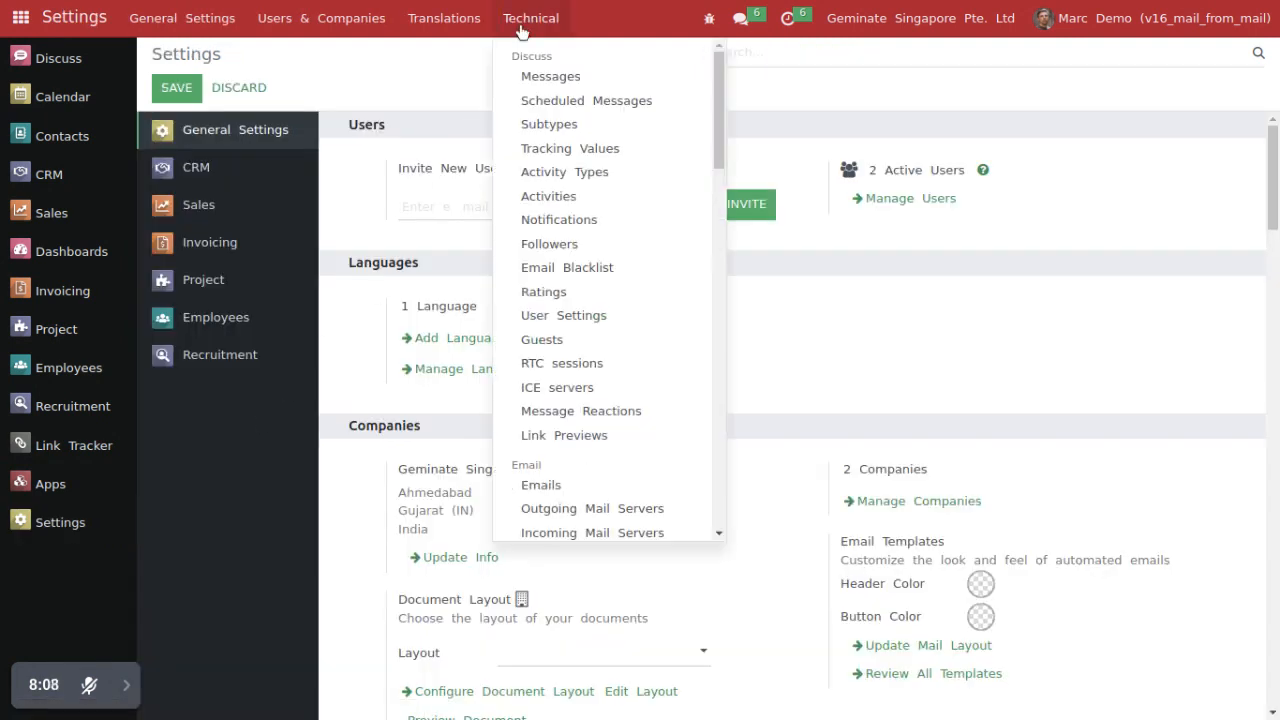
{"action": "left_click", "coordinate": [545, 77]}
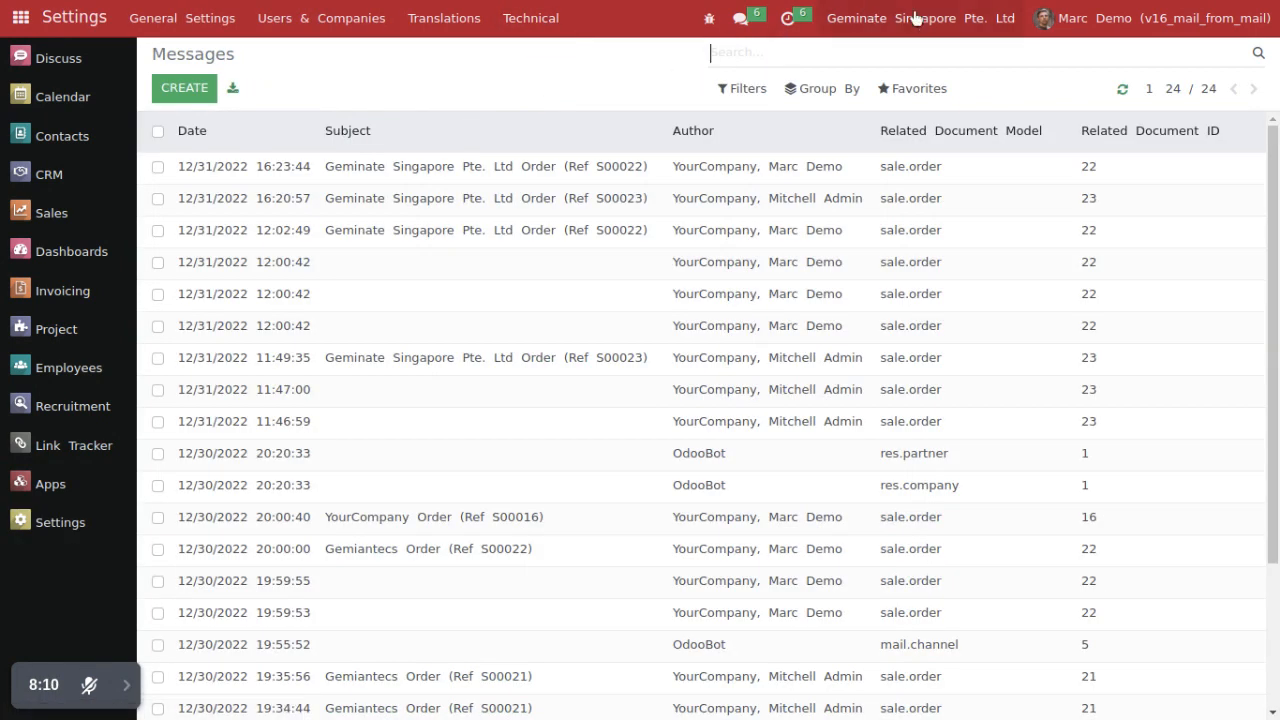
{"action": "left_click", "coordinate": [354, 174]}
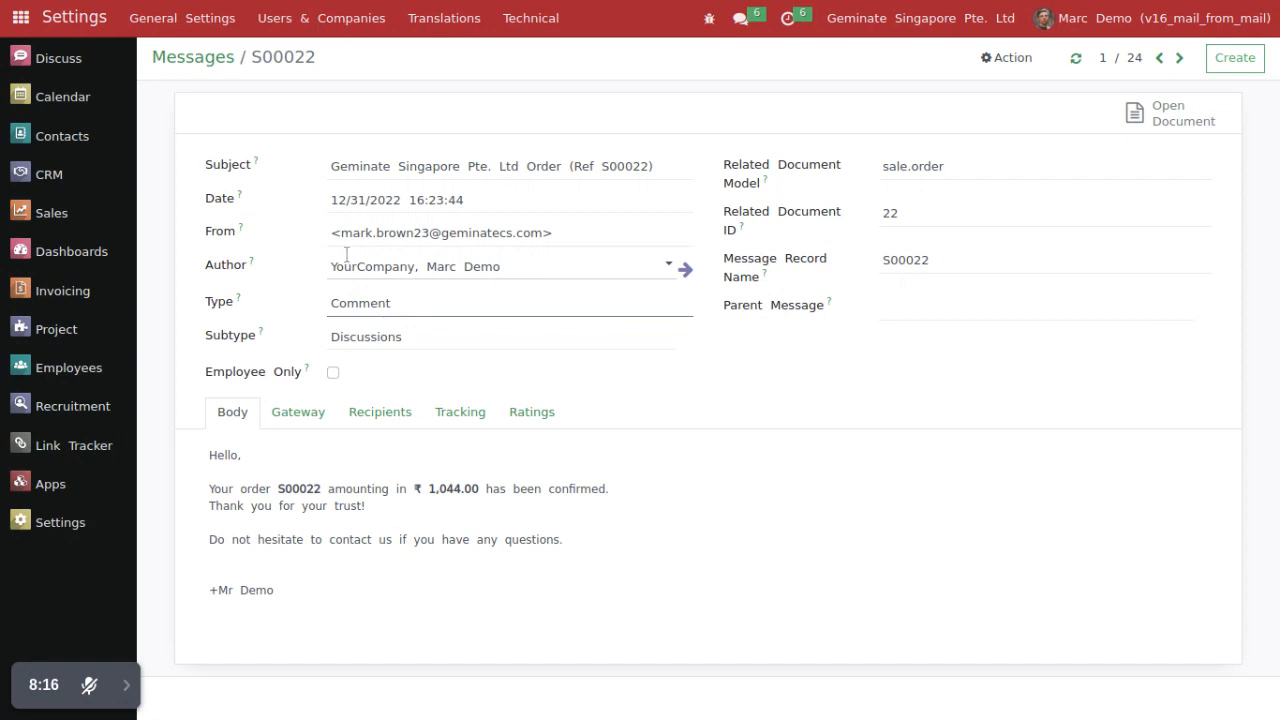
{"action": "left_click_drag", "start_coordinate": [331, 233], "coordinate": [583, 226]}
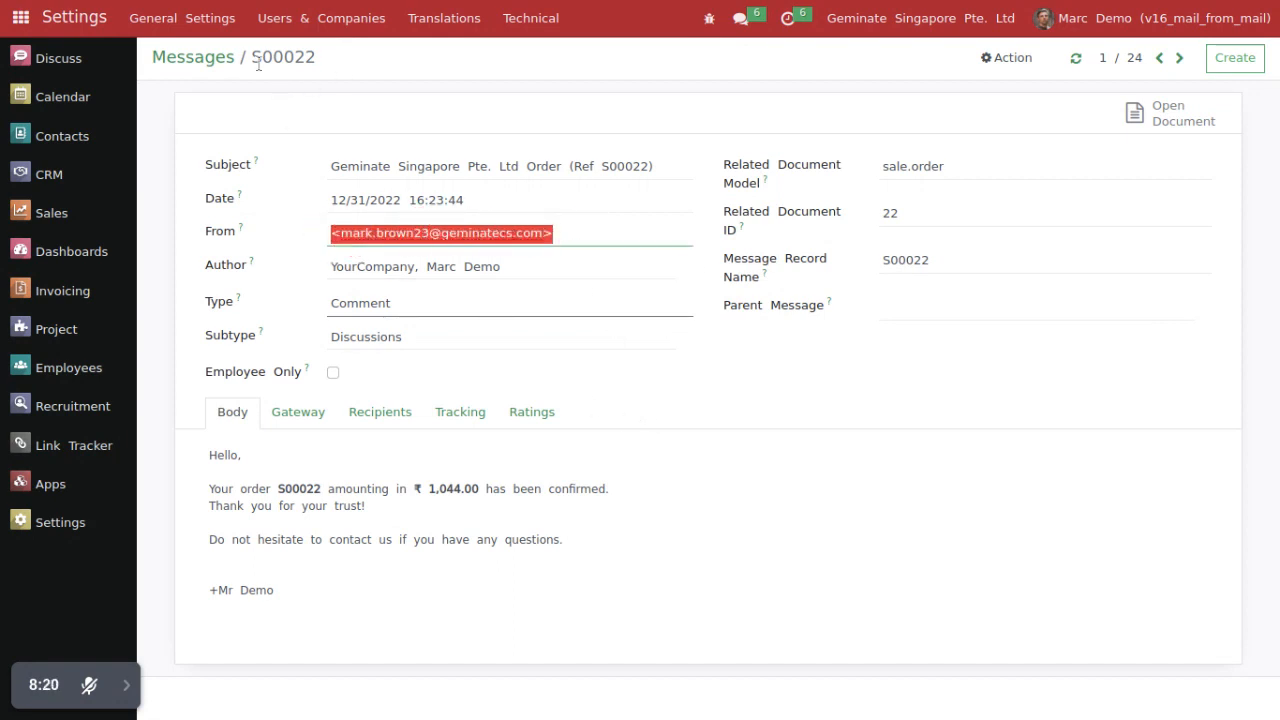
Step: Switch to the technical Emails list, check the newest email's user, open that email and examine its From field
{"action": "left_click", "coordinate": [217, 57]}
{"action": "left_click", "coordinate": [530, 18]}
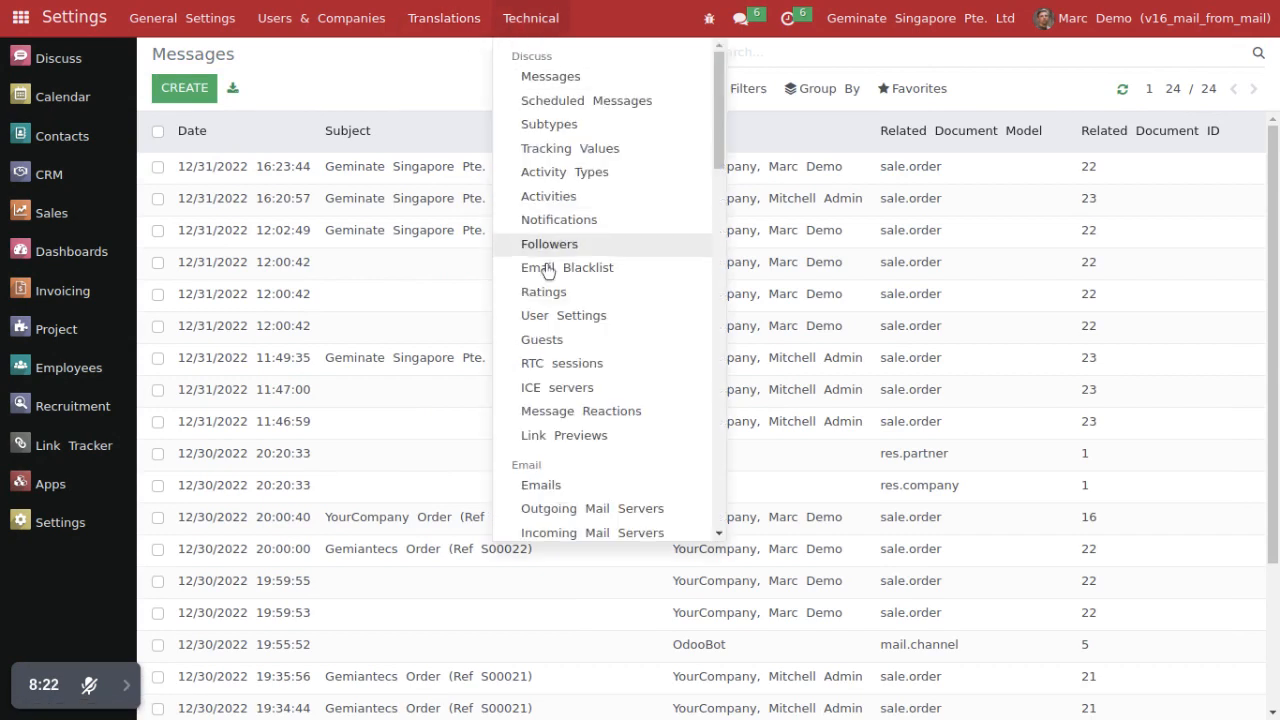
{"action": "left_click", "coordinate": [542, 486]}
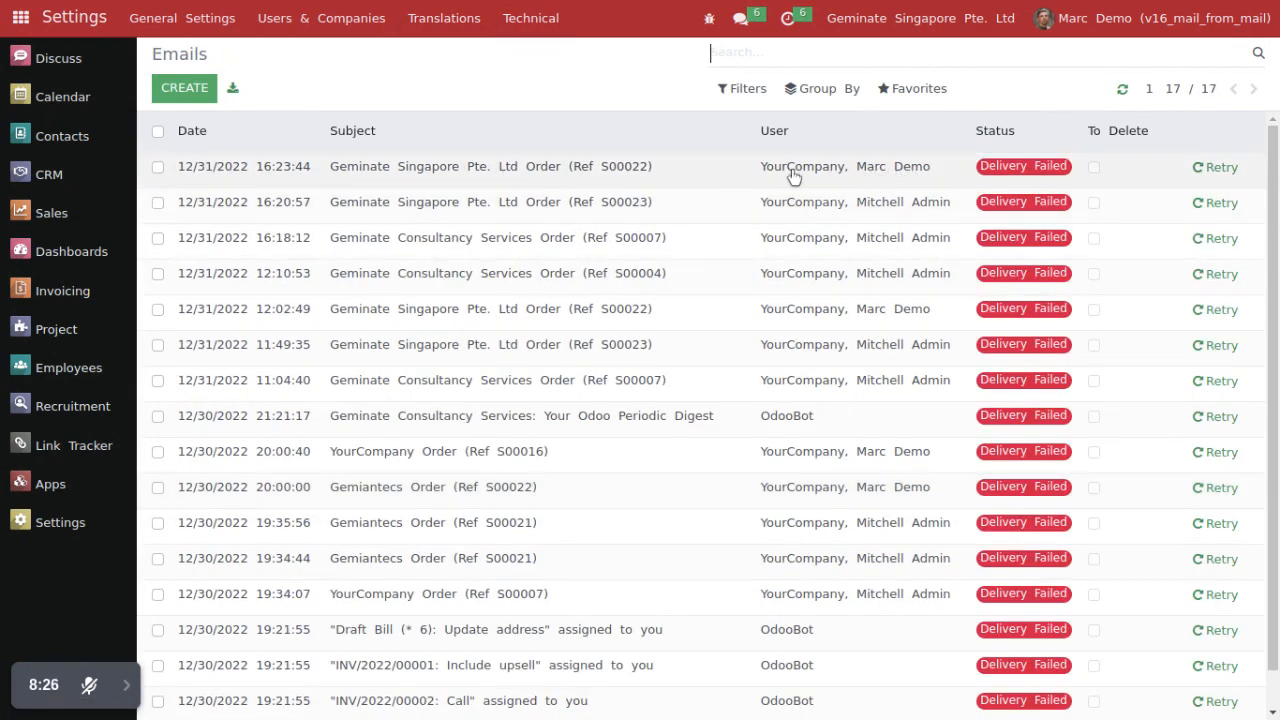
{"action": "left_click_drag", "start_coordinate": [766, 168], "coordinate": [925, 176]}
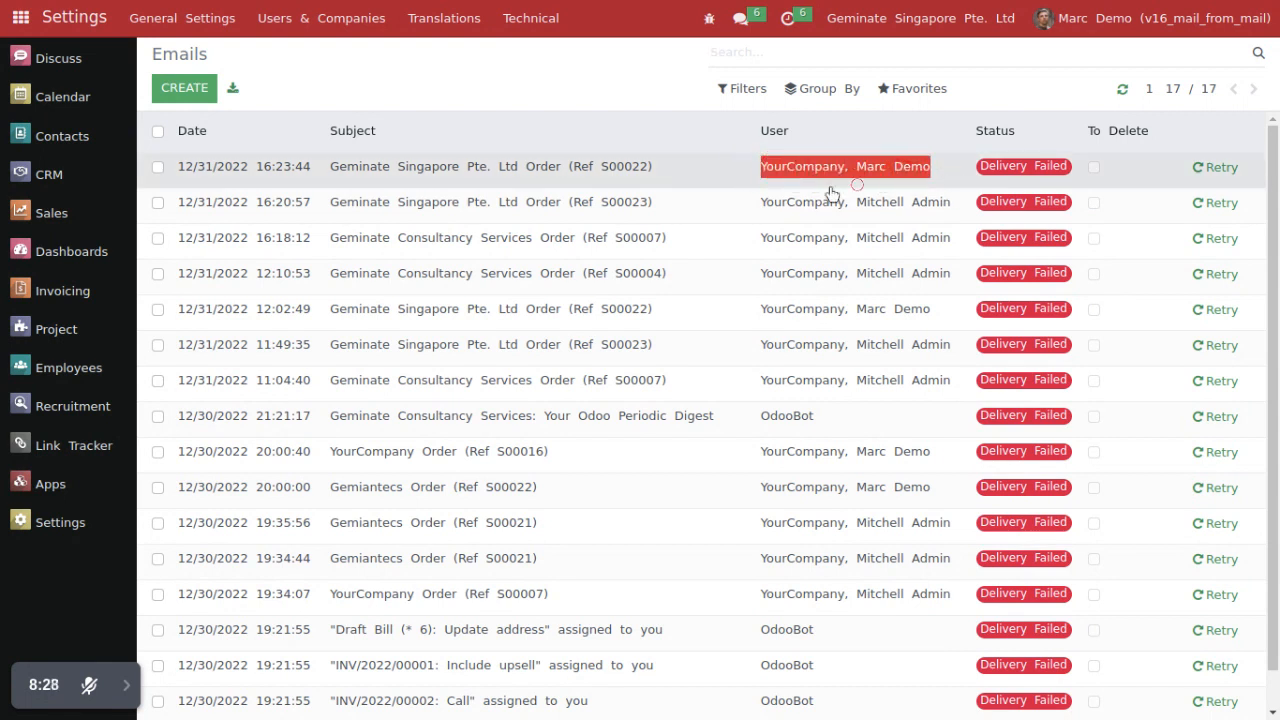
{"action": "left_click", "coordinate": [507, 179]}
{"action": "left_click_drag", "start_coordinate": [182, 288], "coordinate": [251, 287]}
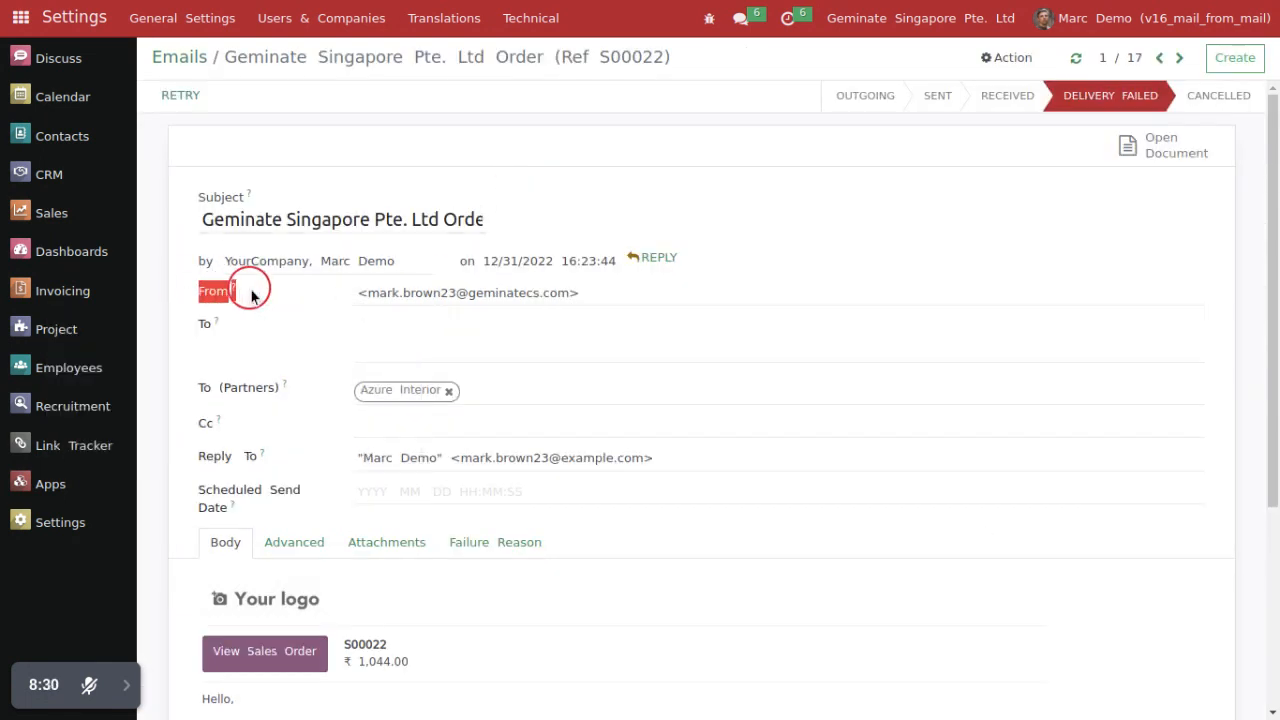
Step: Examine the From address of the S00022 email and open its linked sales order
{"action": "left_click_drag", "start_coordinate": [366, 293], "coordinate": [606, 290]}
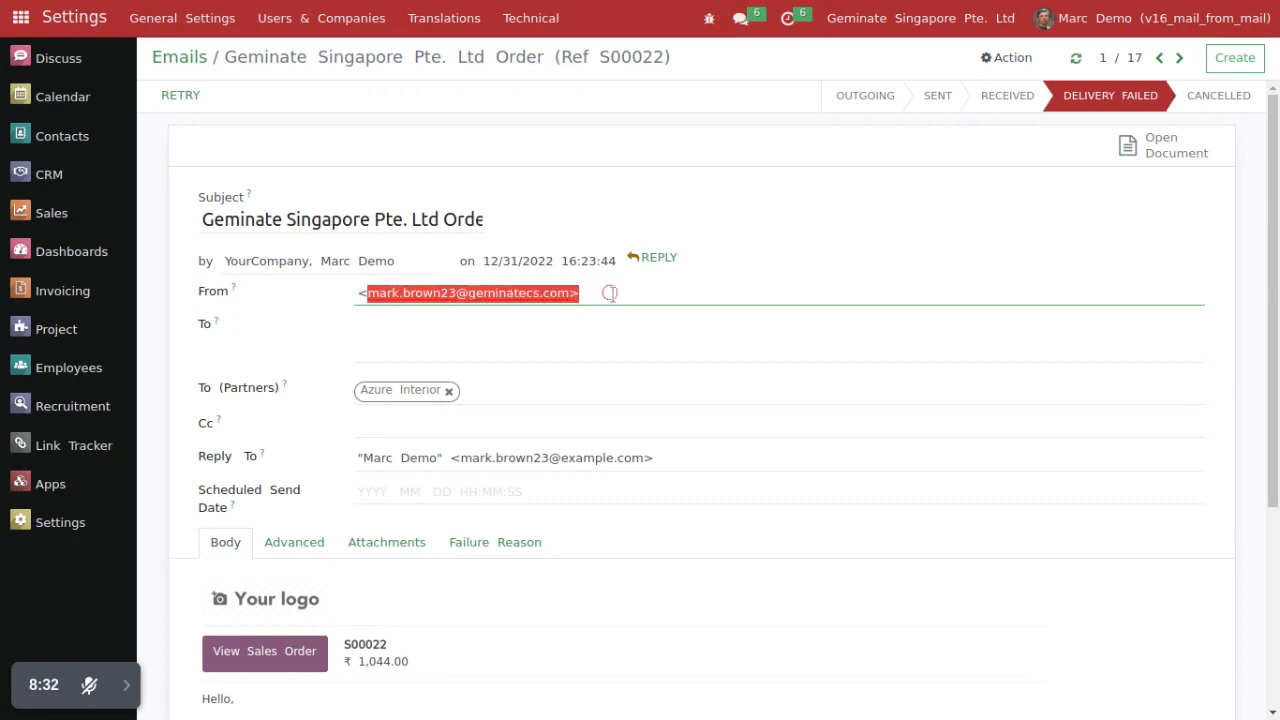
{"action": "left_click", "coordinate": [604, 286]}
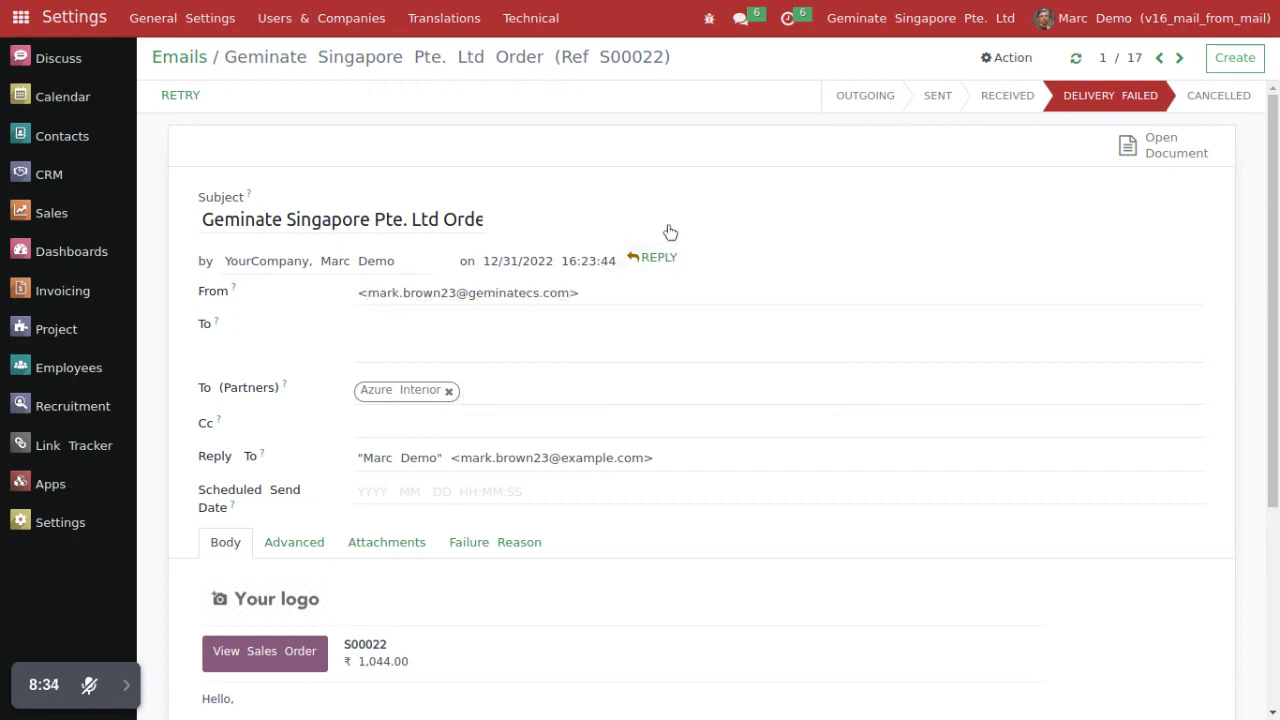
{"action": "left_click", "coordinate": [1160, 145]}
Step: Return to the quotations list, open Settings and switch the active company to Geminate Consultancy Services
{"action": "left_click", "coordinate": [908, 20]}
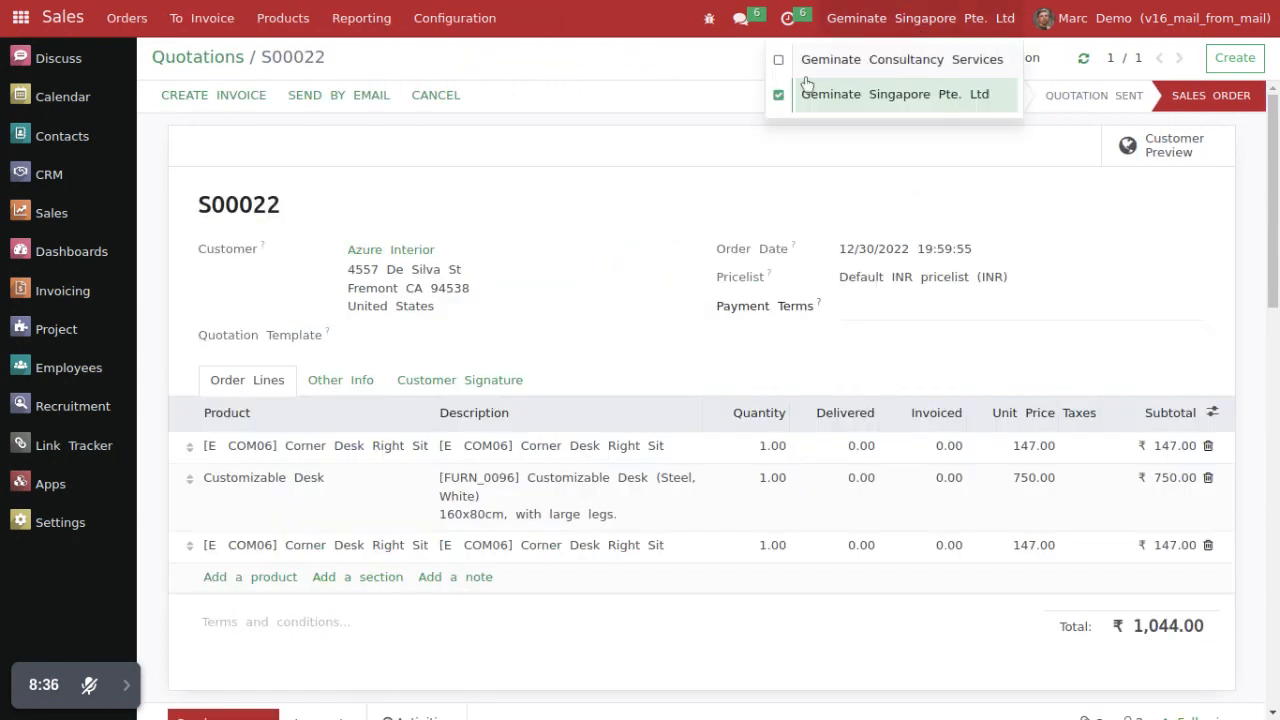
{"action": "left_click", "coordinate": [378, 162]}
{"action": "left_click", "coordinate": [170, 58]}
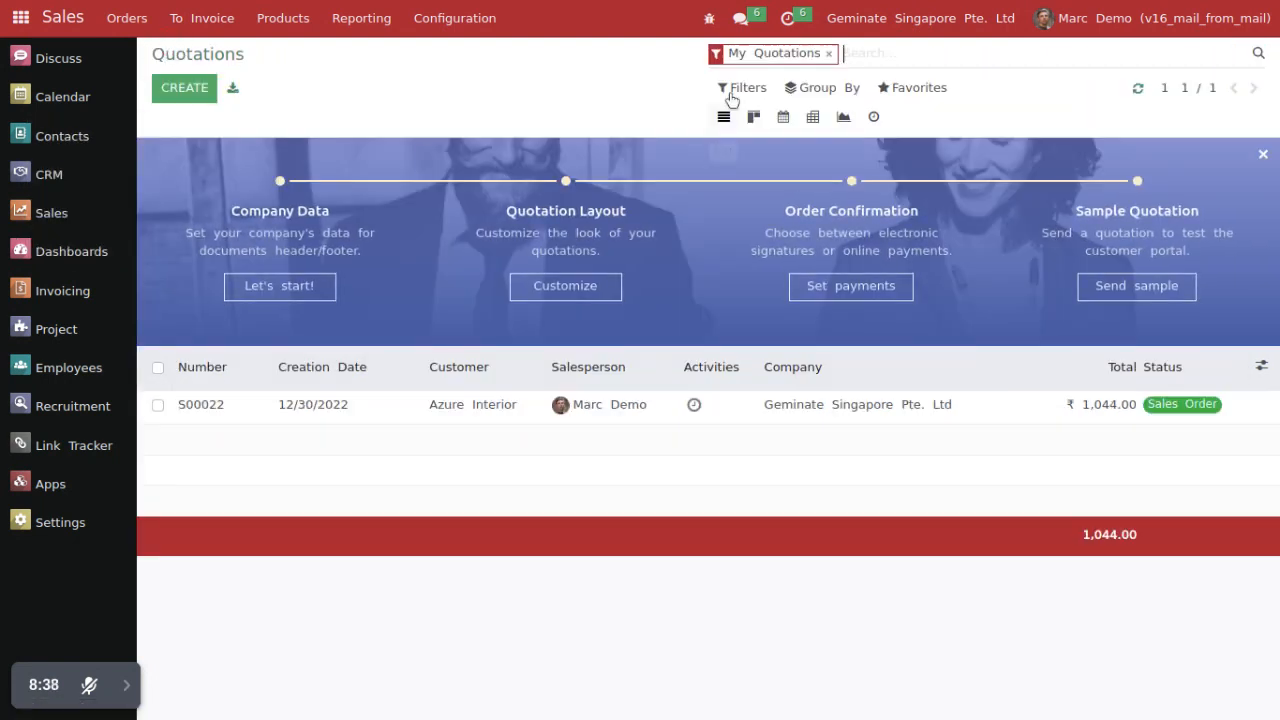
{"action": "left_click", "coordinate": [910, 30]}
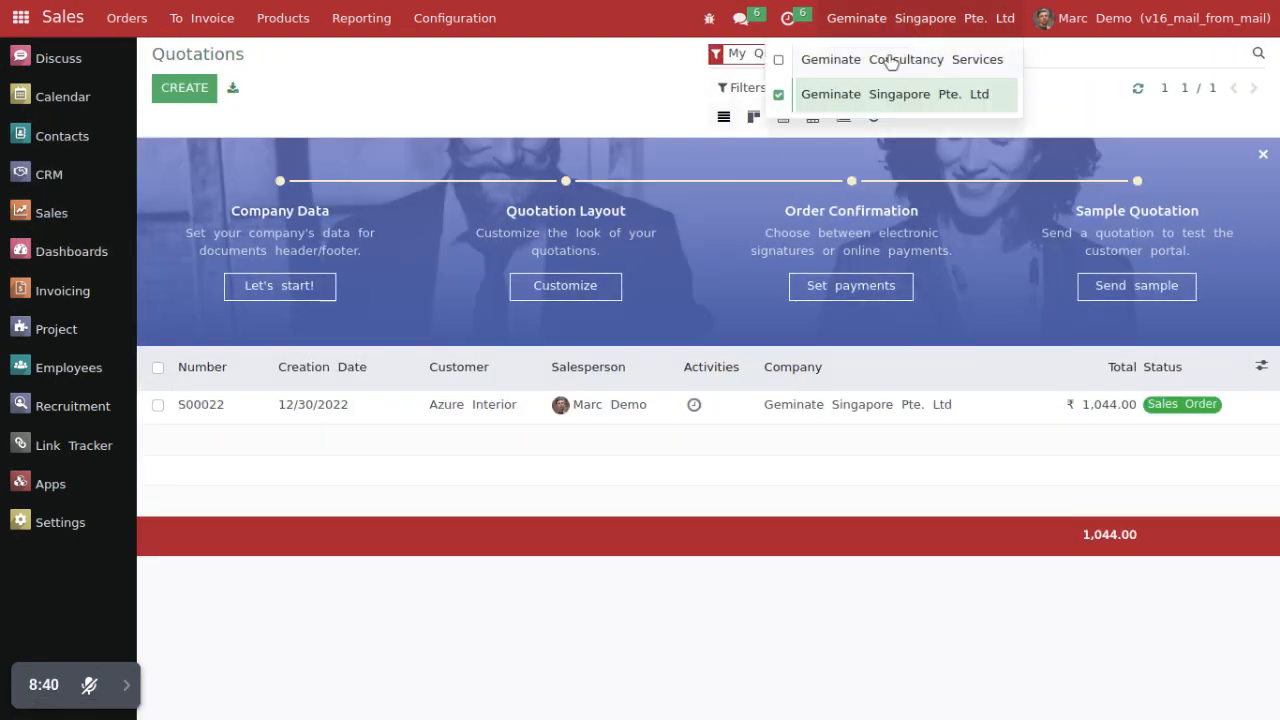
{"action": "left_click", "coordinate": [460, 95]}
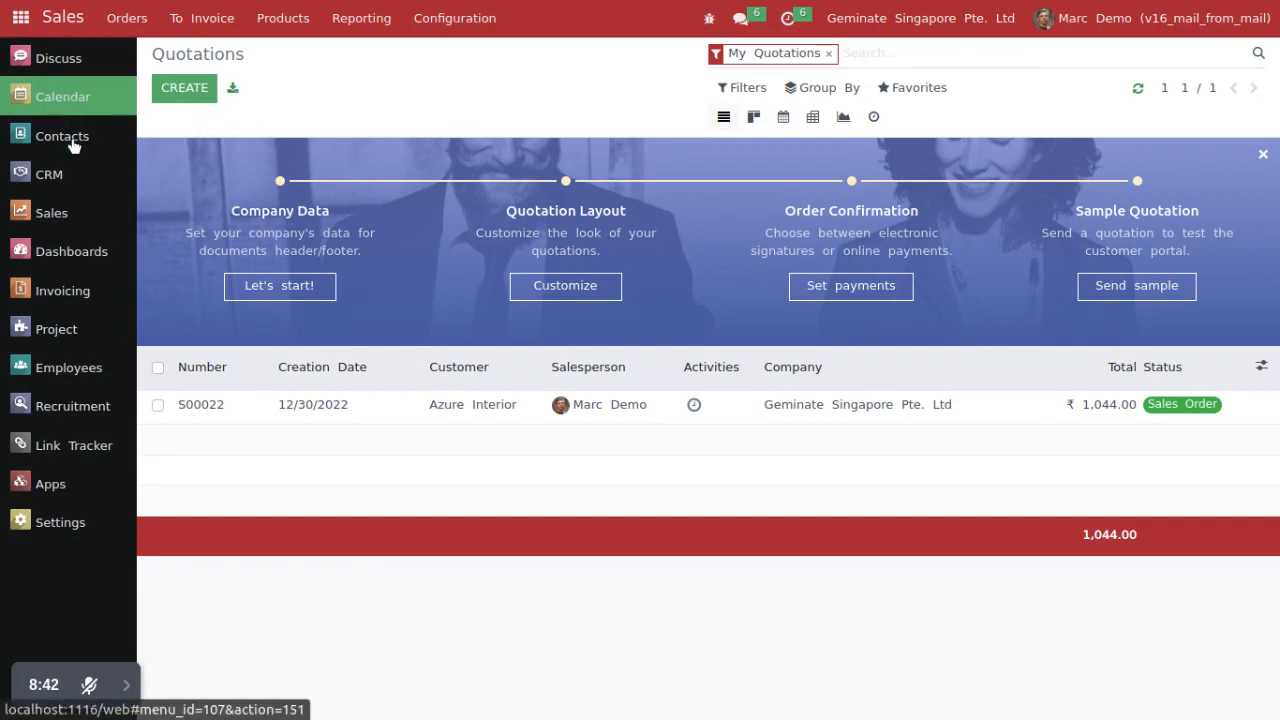
{"action": "left_click", "coordinate": [62, 530]}
{"action": "left_click", "coordinate": [846, 26]}
{"action": "left_click", "coordinate": [857, 38]}
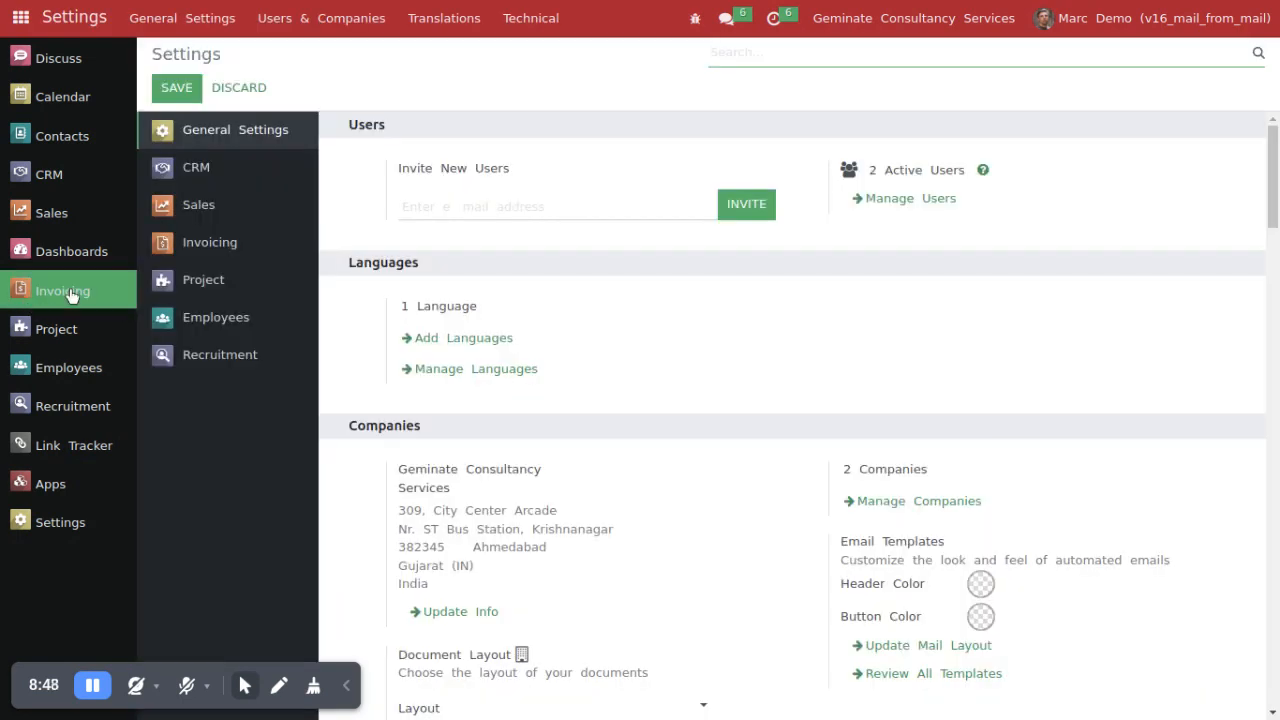
Step: Open Gemini Furniture's sales order S00016 in Sales, email it to the customer and check the order number
{"action": "left_click", "coordinate": [55, 211]}
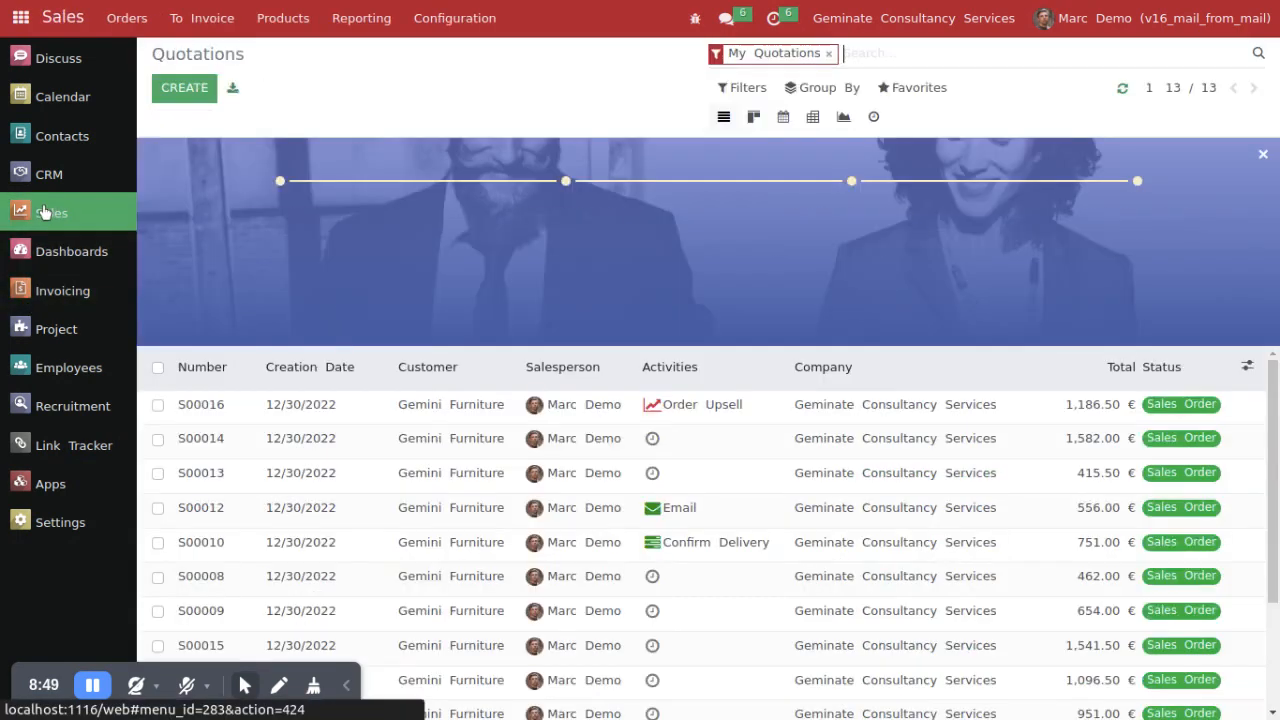
{"action": "left_click", "coordinate": [237, 416]}
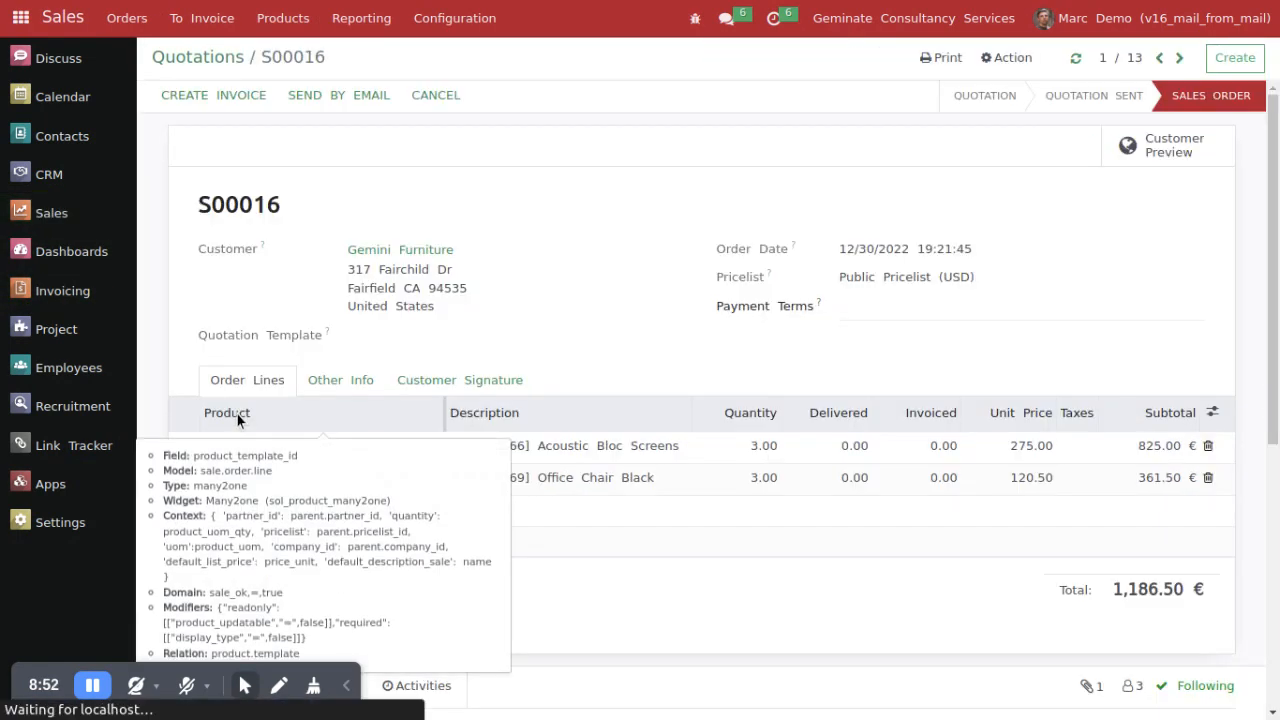
{"action": "left_click", "coordinate": [329, 101]}
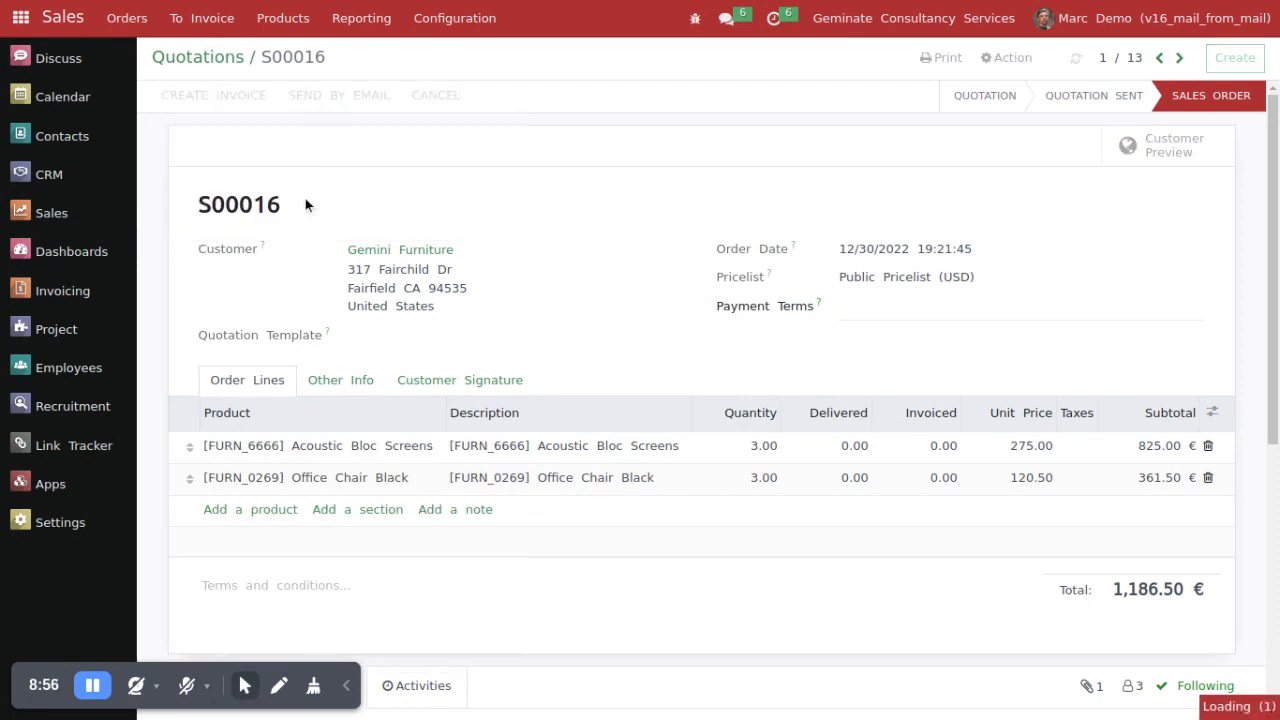
{"action": "left_click", "coordinate": [223, 504]}
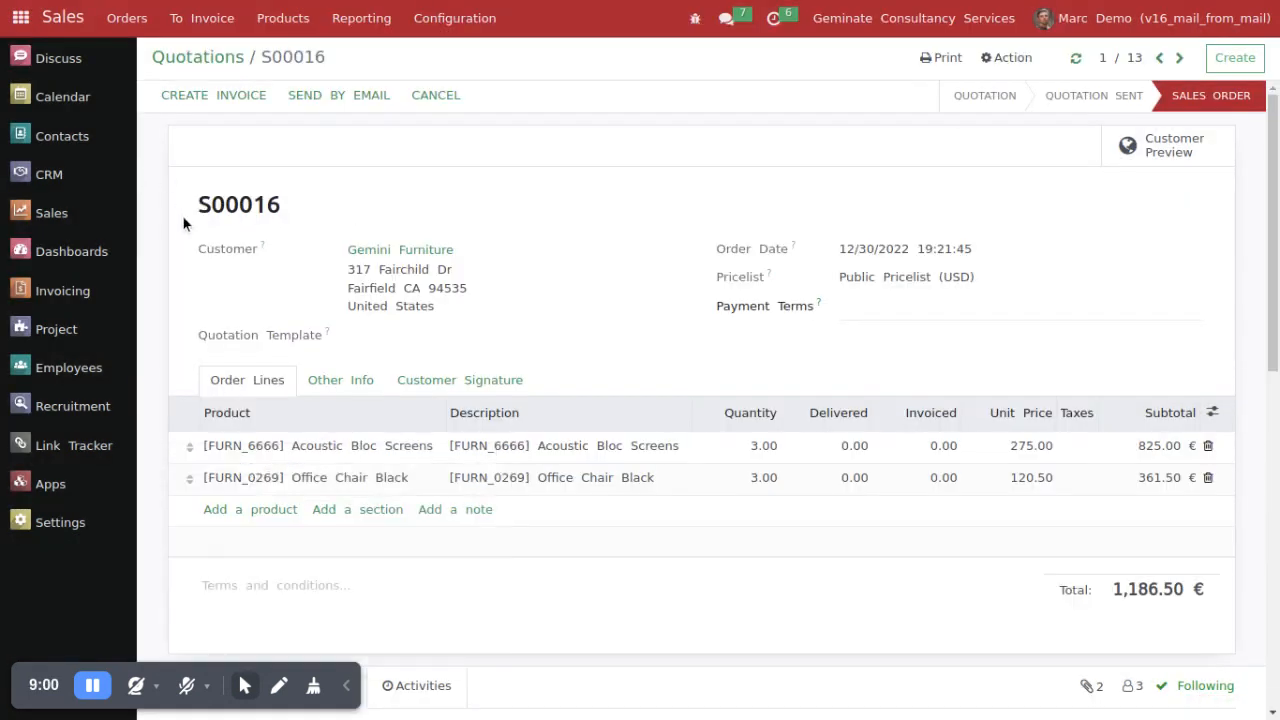
{"action": "left_click_drag", "start_coordinate": [203, 205], "coordinate": [405, 193]}
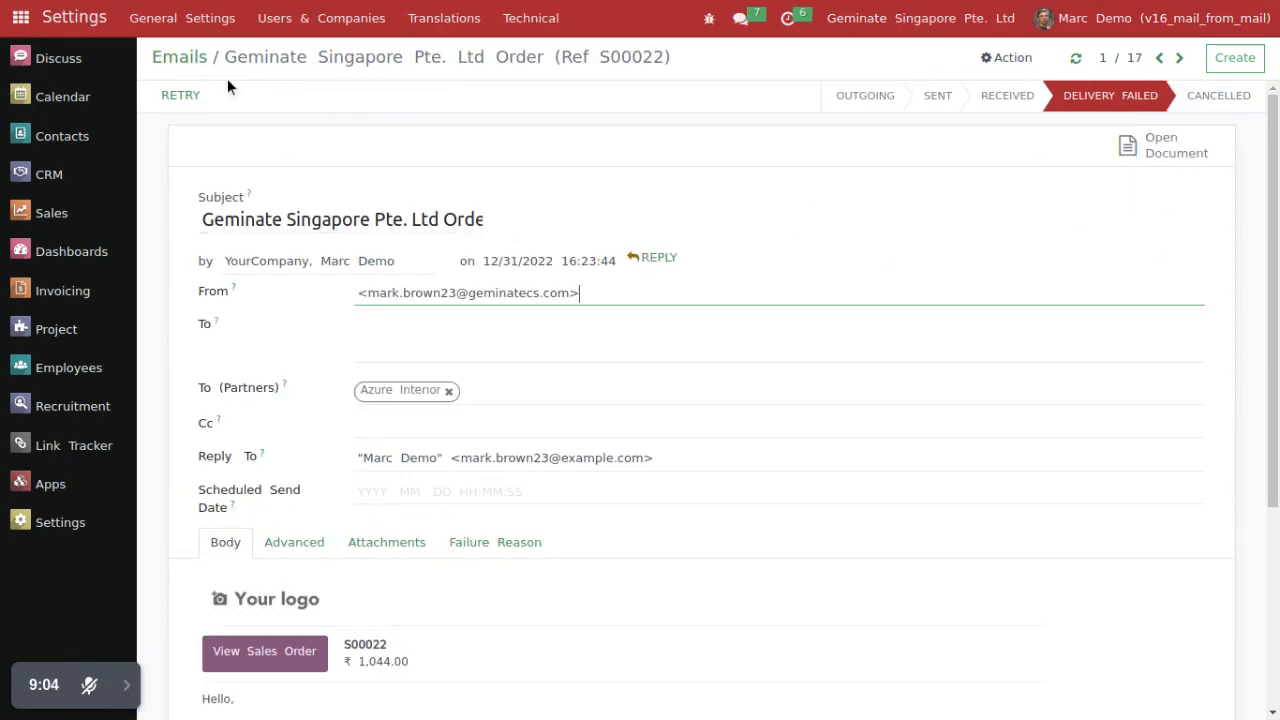
Step: Open the newest S00016 email in the technical Emails list, examine its From field and return to the list
{"action": "left_click", "coordinate": [160, 57]}
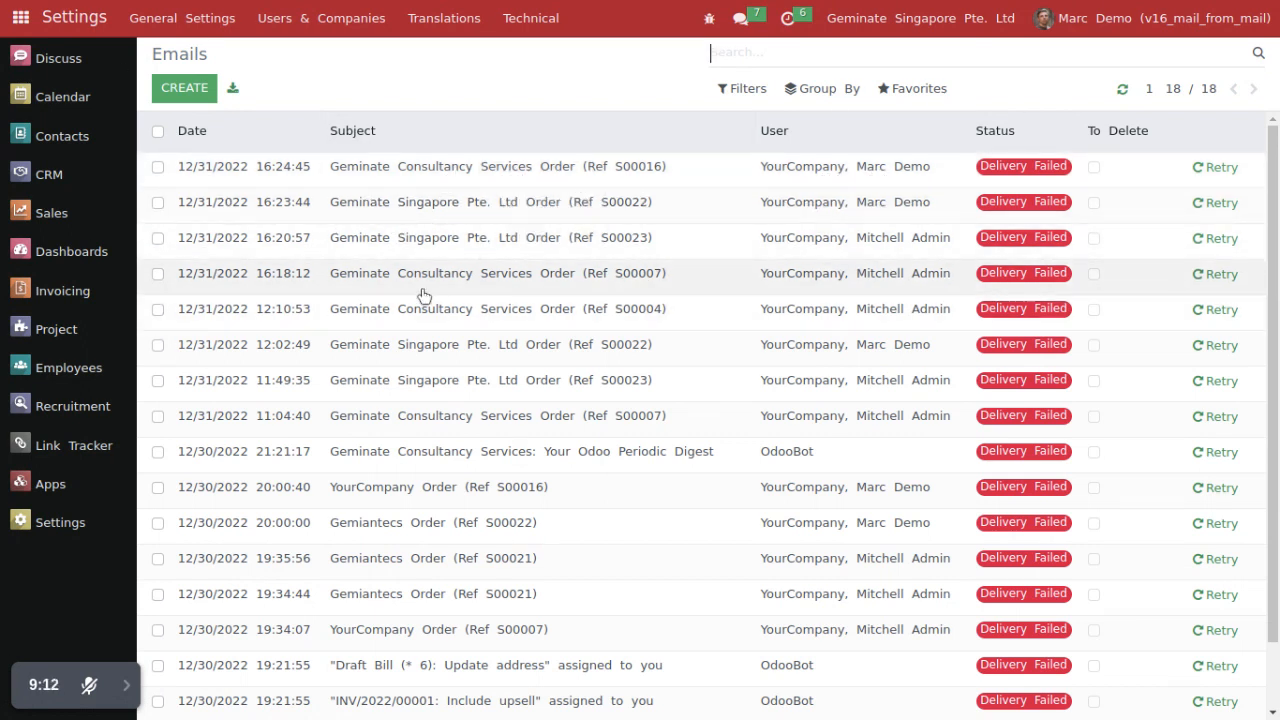
{"action": "left_click", "coordinate": [428, 183]}
{"action": "left_click_drag", "start_coordinate": [356, 293], "coordinate": [537, 307]}
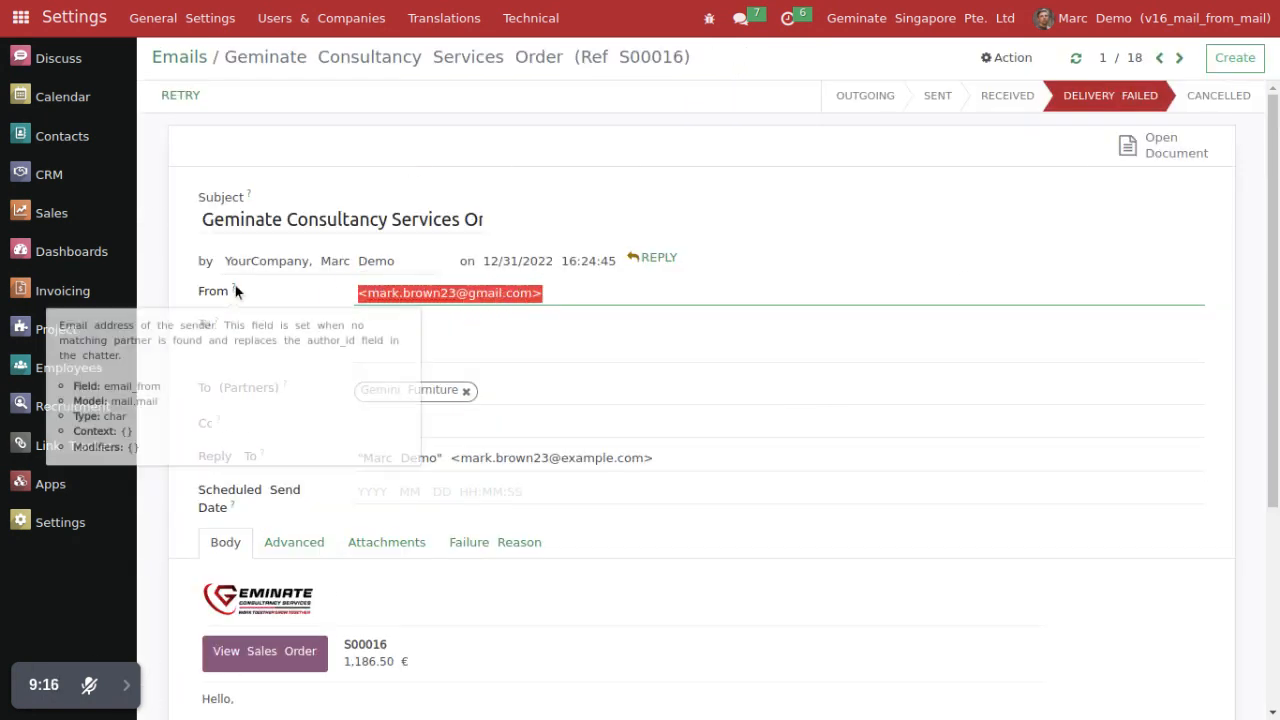
{"action": "left_click_drag", "start_coordinate": [218, 292], "coordinate": [252, 295]}
{"action": "left_click", "coordinate": [180, 60]}
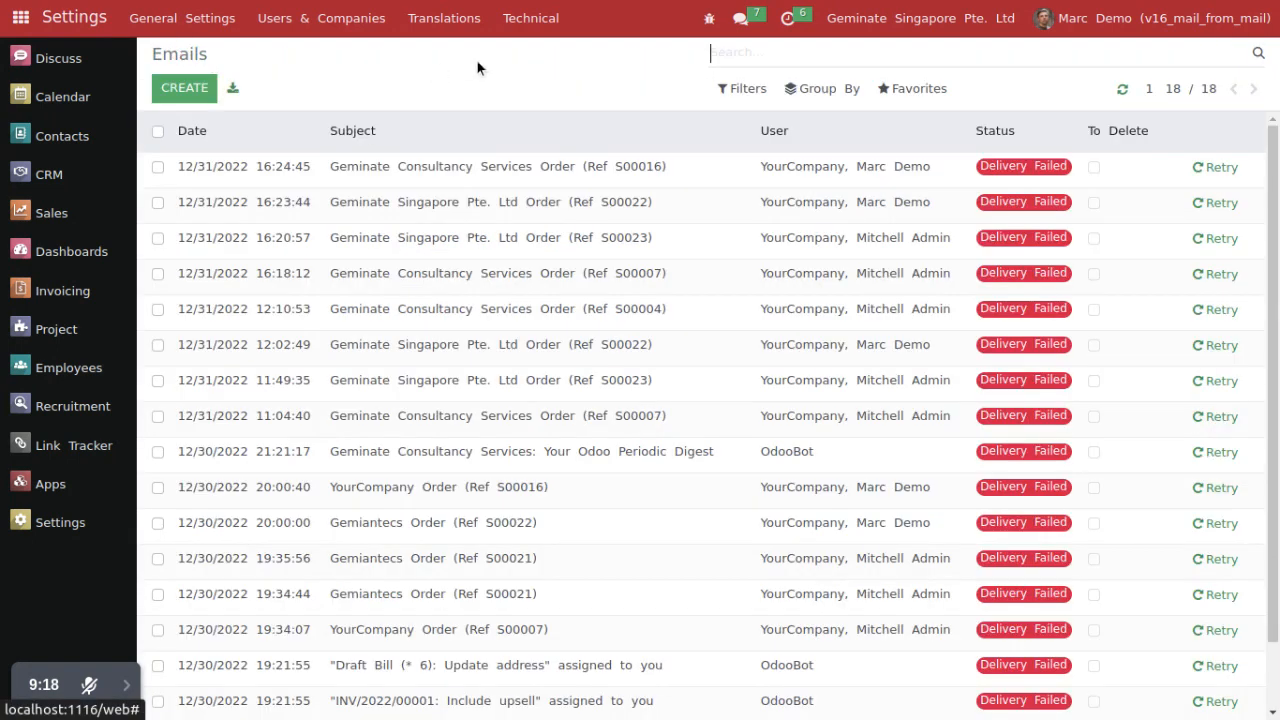
Step: Open the newest S00016 entry in the technical Messages list and examine its From address
{"action": "left_click", "coordinate": [520, 22]}
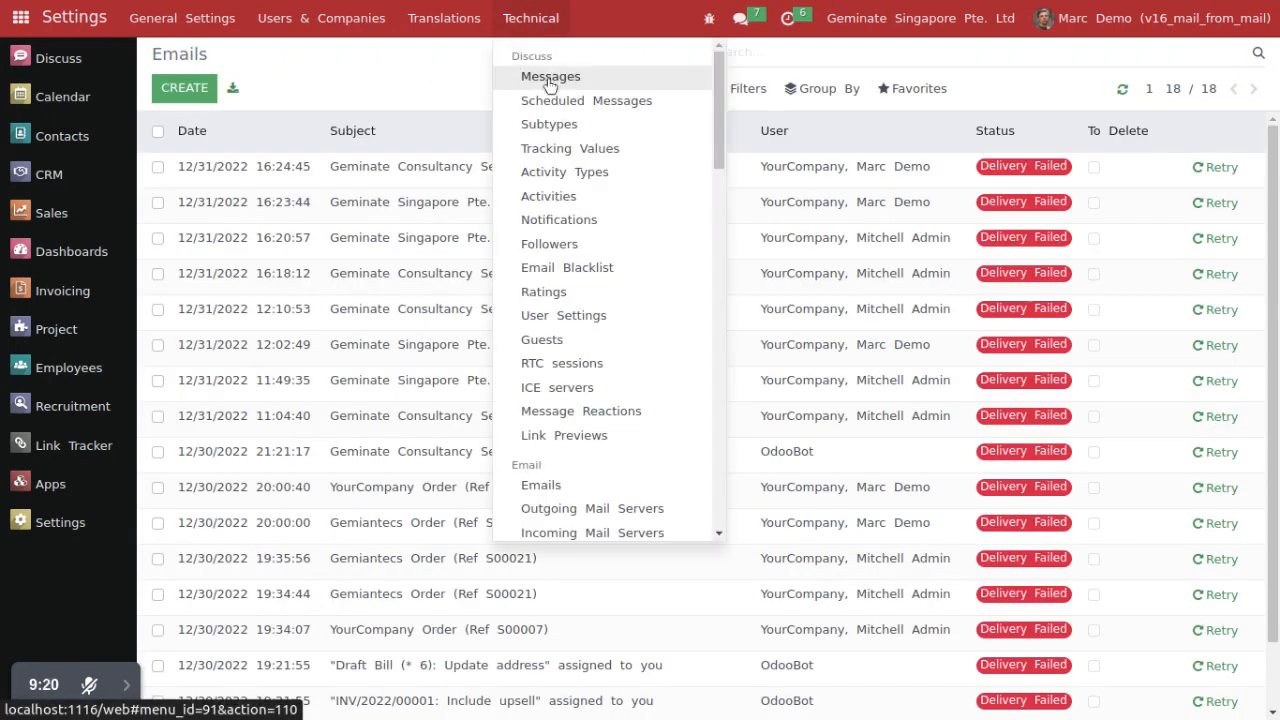
{"action": "left_click", "coordinate": [549, 80]}
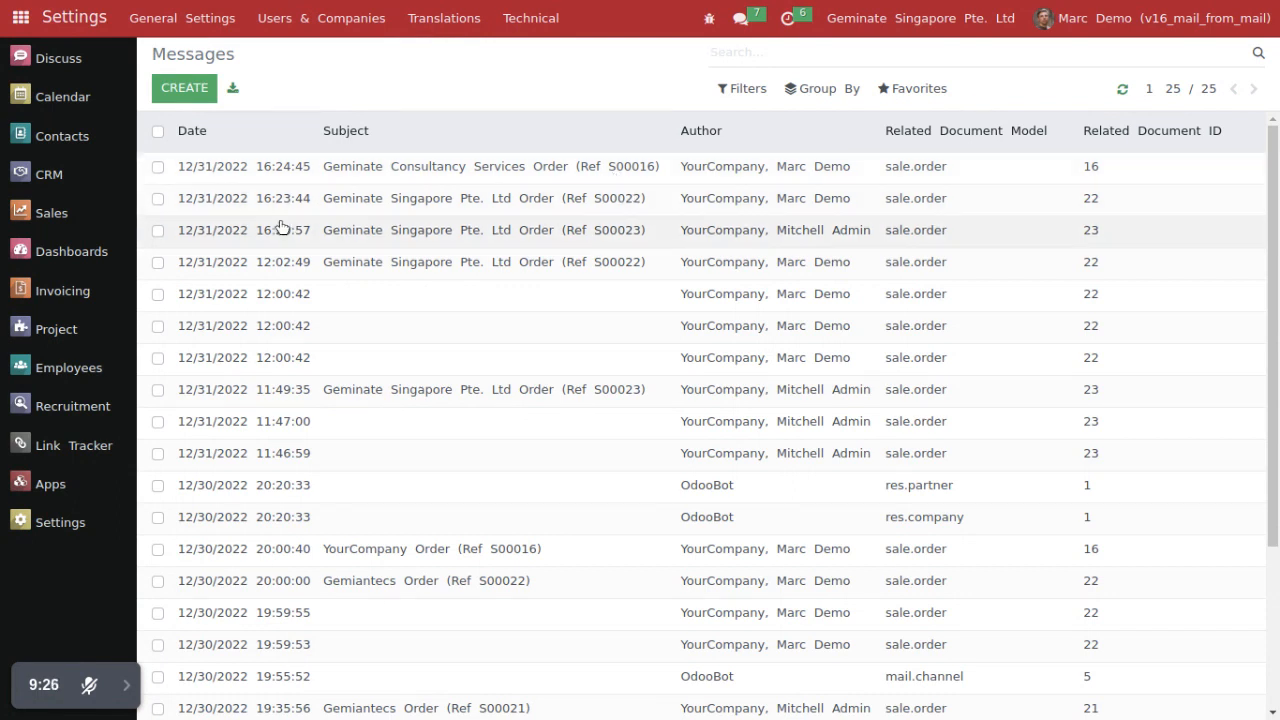
{"action": "key", "text": "ctrl+Tab"}
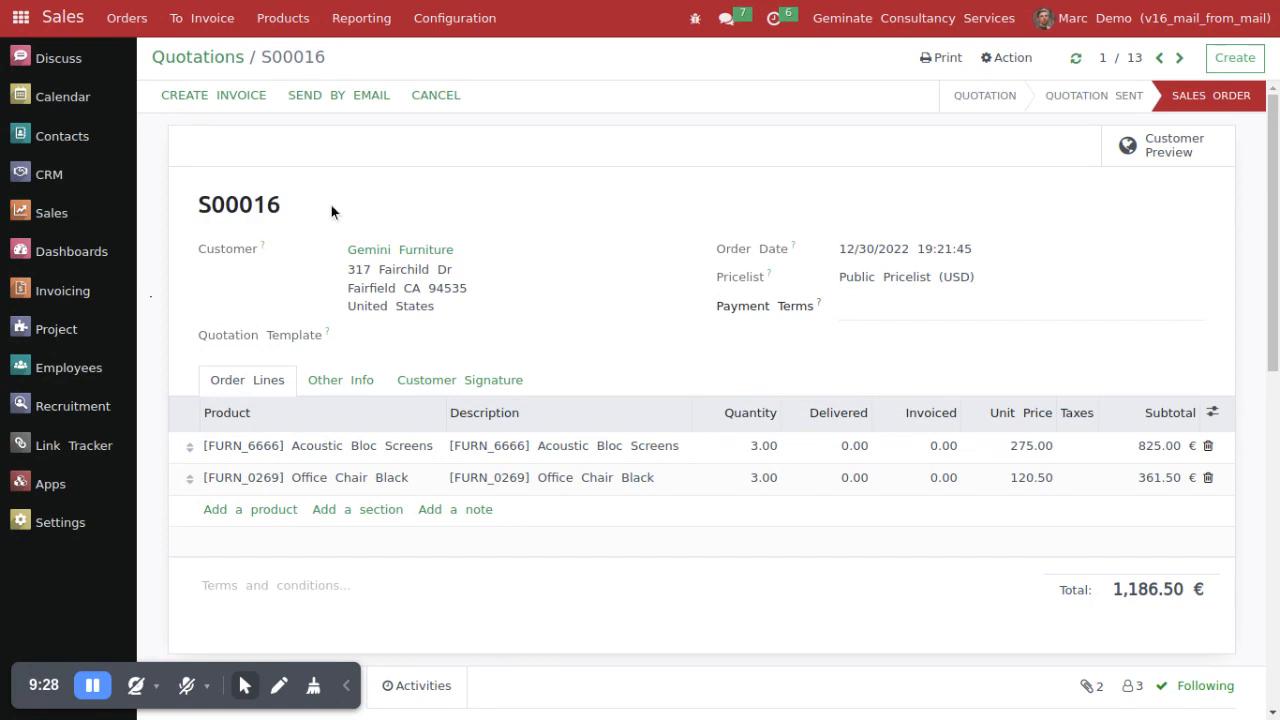
{"action": "key", "text": "ctrl+Tab"}
{"action": "left_click", "coordinate": [389, 172]}
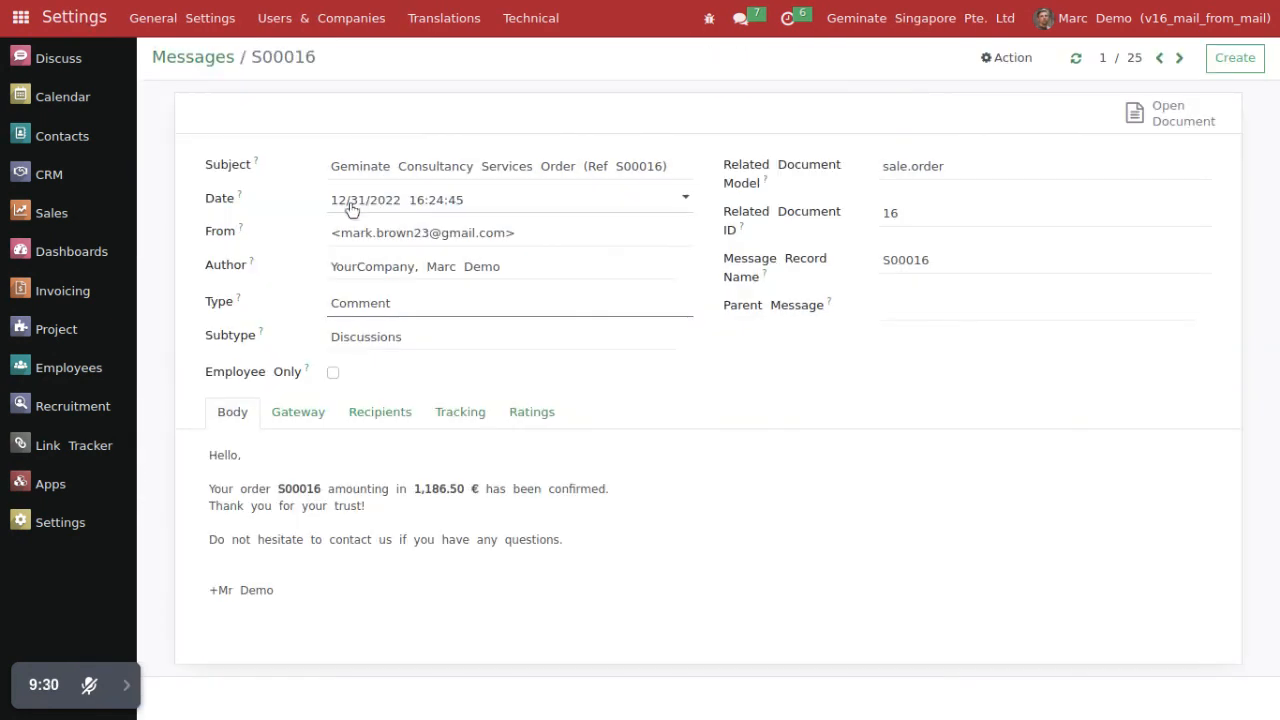
{"action": "left_click_drag", "start_coordinate": [328, 232], "coordinate": [514, 231]}
{"action": "left_click_drag", "start_coordinate": [204, 230], "coordinate": [447, 241]}
{"action": "left_click_drag", "start_coordinate": [342, 233], "coordinate": [511, 233]}
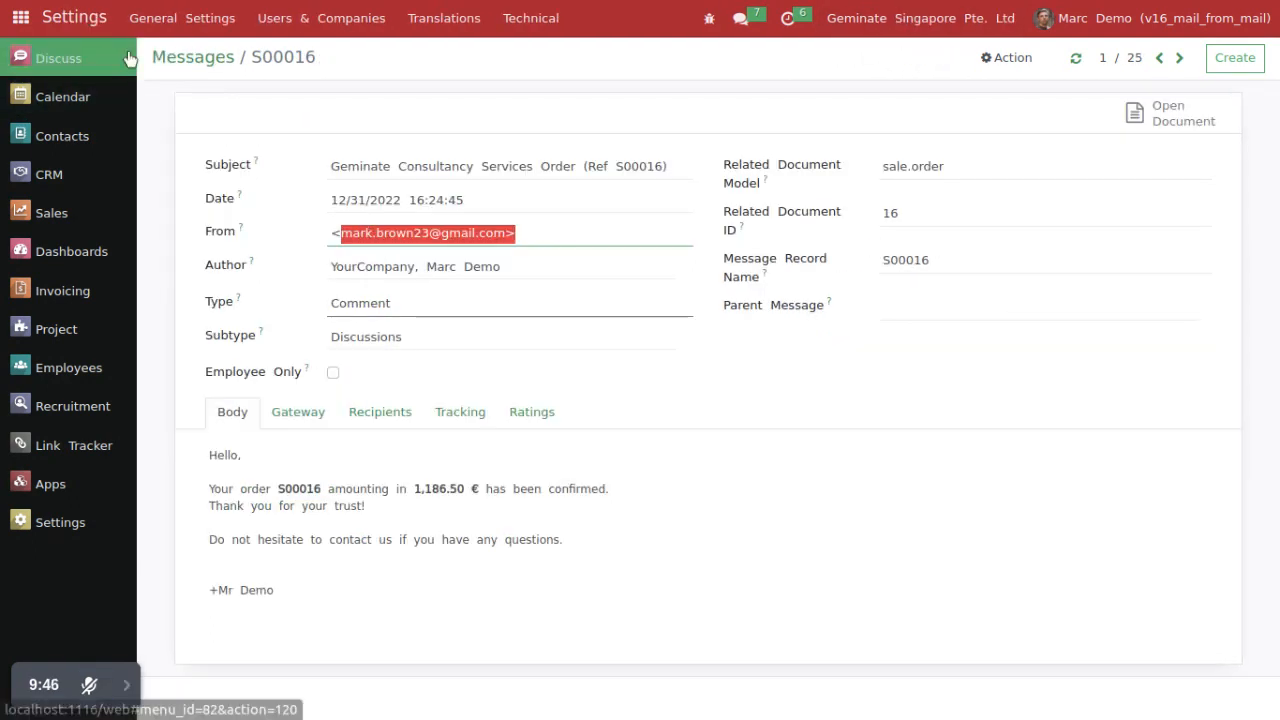
Step: Log out of the demo account and log in as admin, entering the account password
{"action": "left_click", "coordinate": [192, 58]}
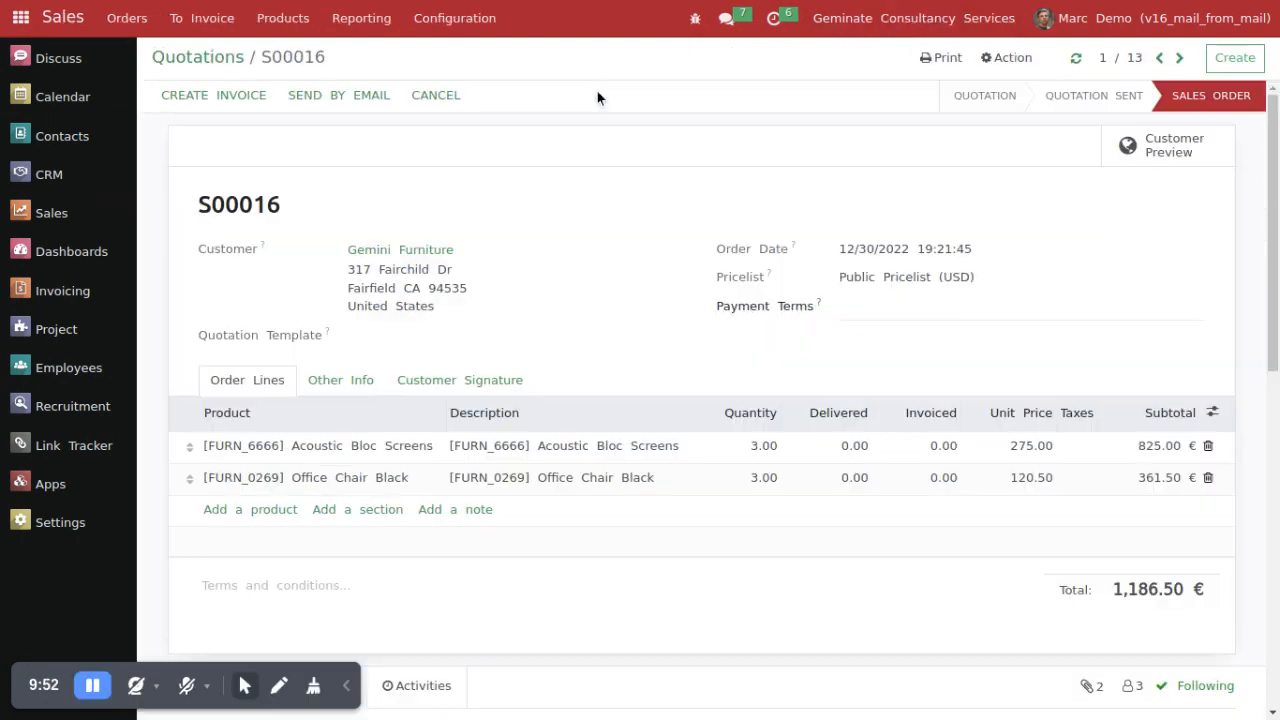
{"action": "left_click", "coordinate": [1100, 19]}
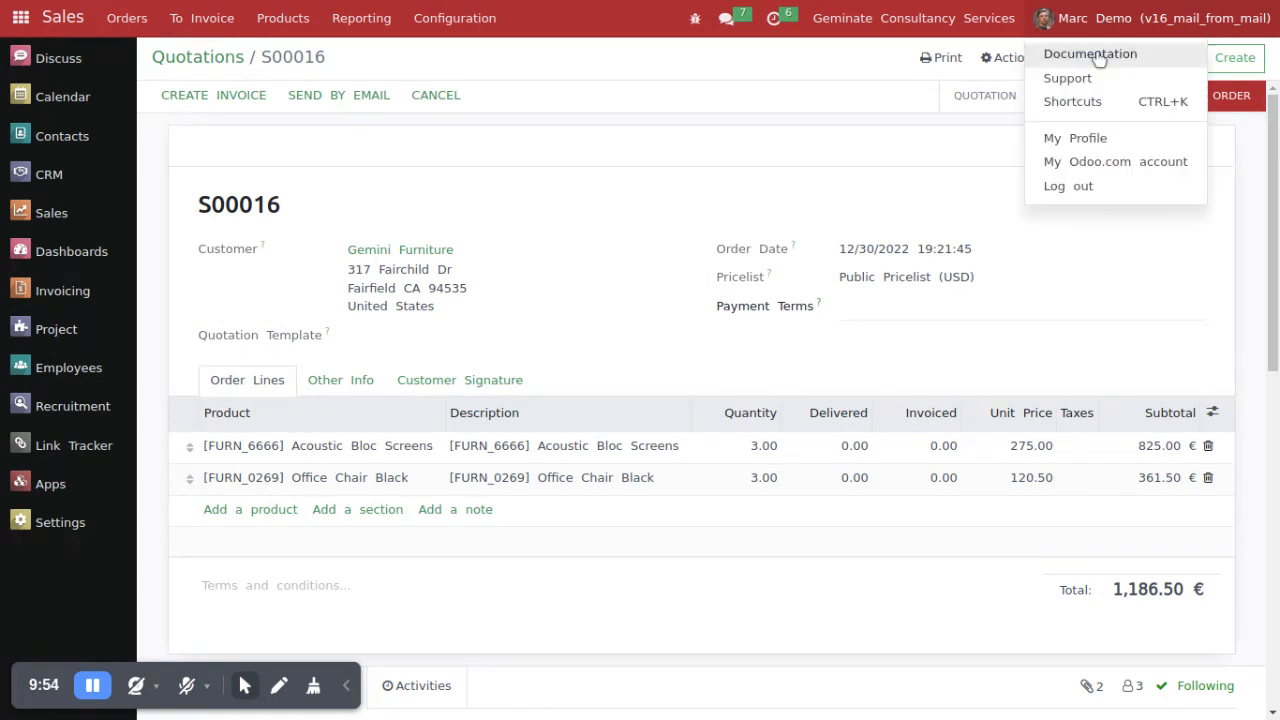
{"action": "left_click", "coordinate": [715, 196]}
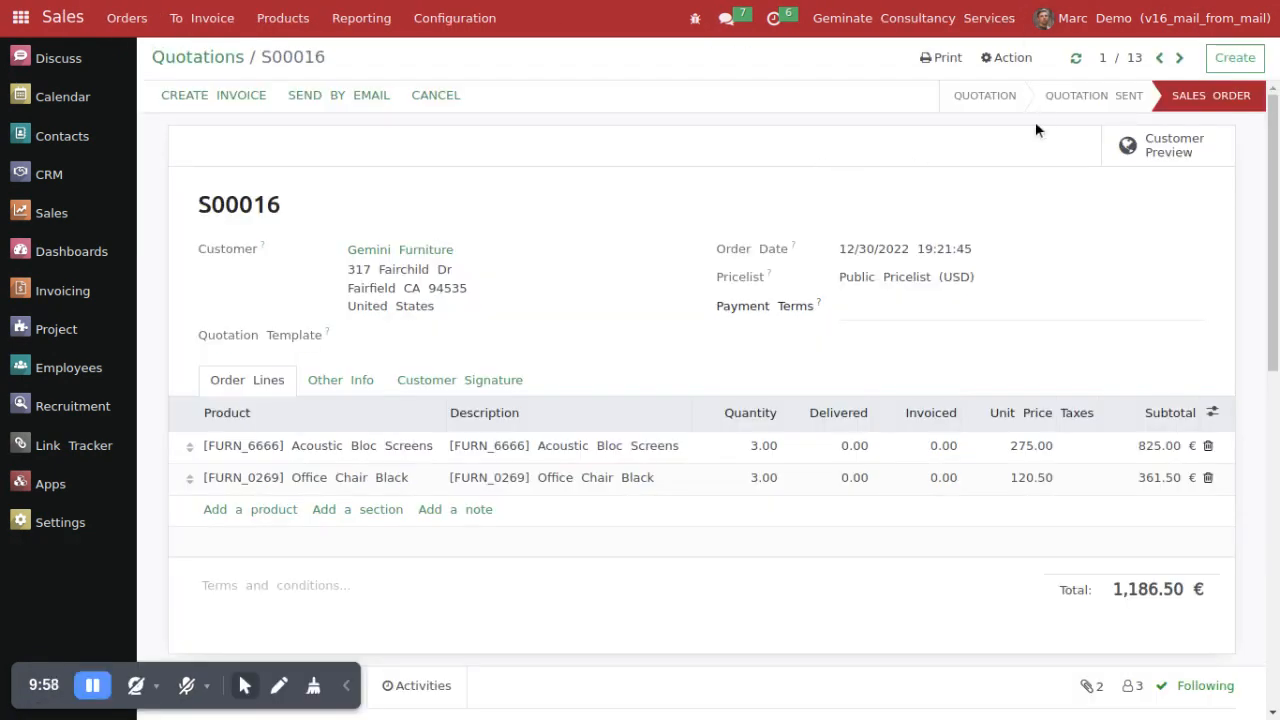
{"action": "left_click", "coordinate": [1090, 18]}
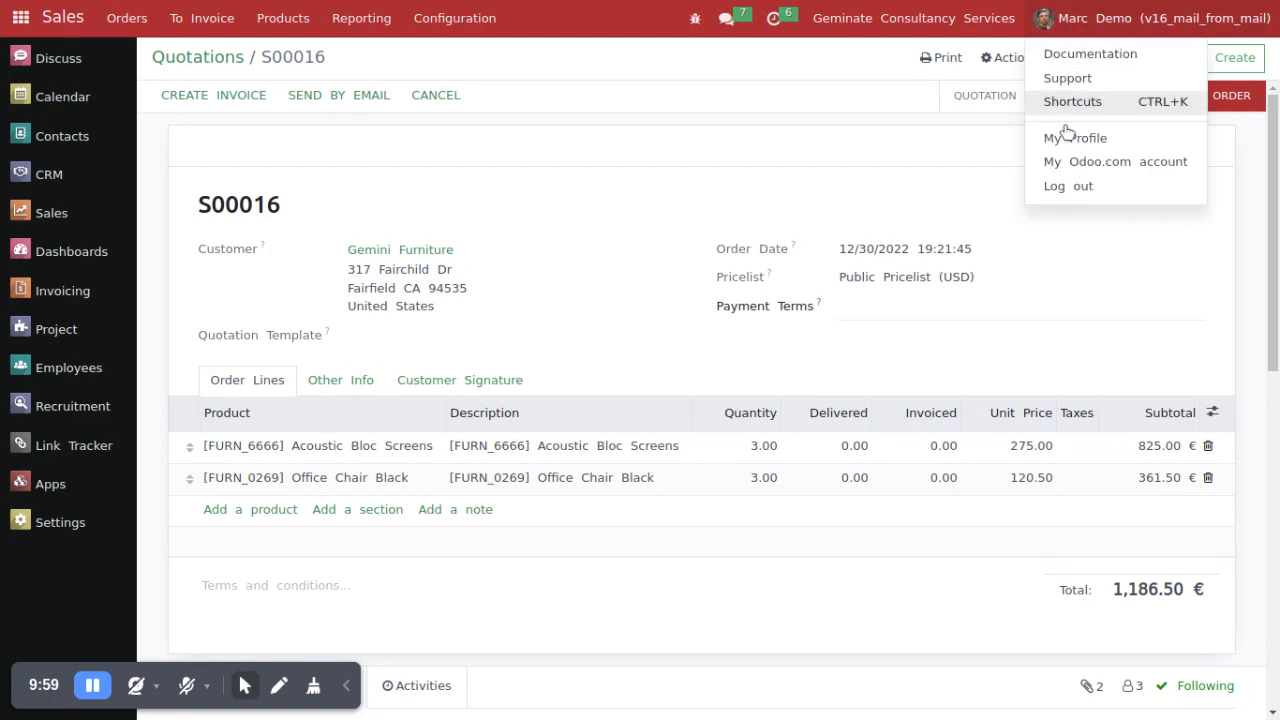
{"action": "left_click", "coordinate": [1066, 190]}
{"action": "type", "text": "admin"}
{"action": "left_click", "coordinate": [606, 257]}
{"action": "type", "text": "a"}
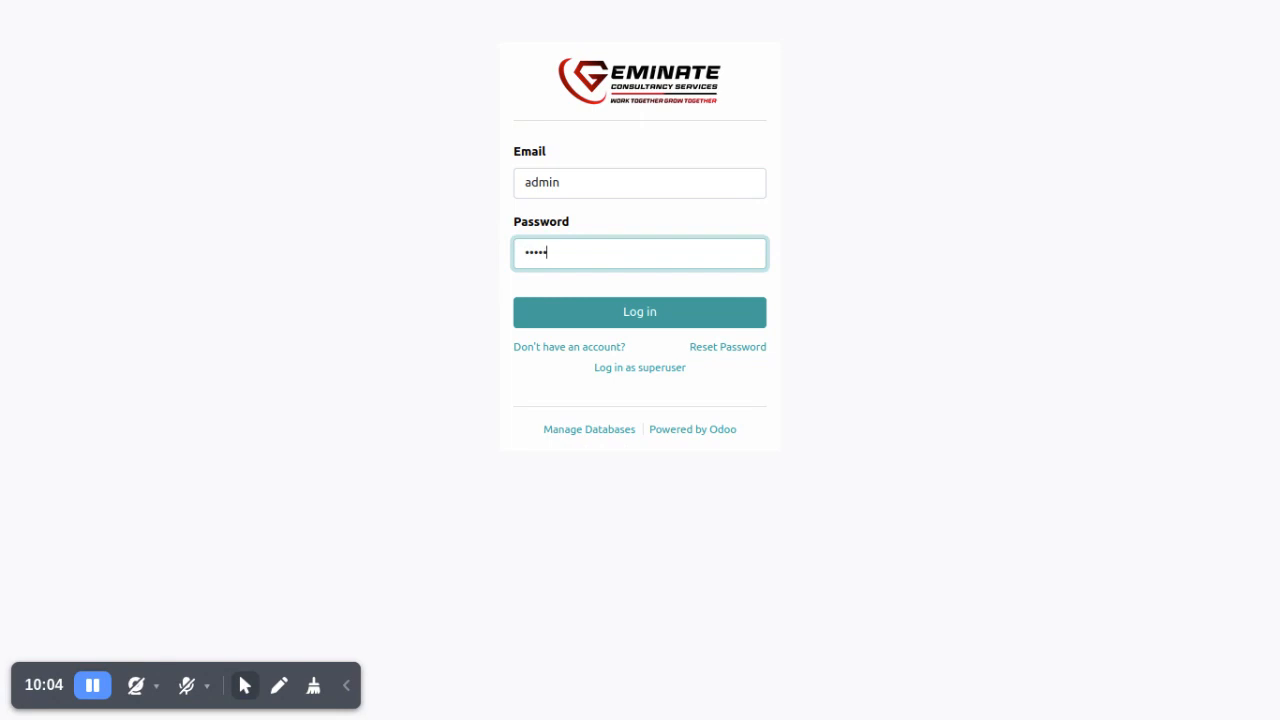
{"action": "type", "text": "dmin"}
{"action": "left_click", "coordinate": [566, 324]}
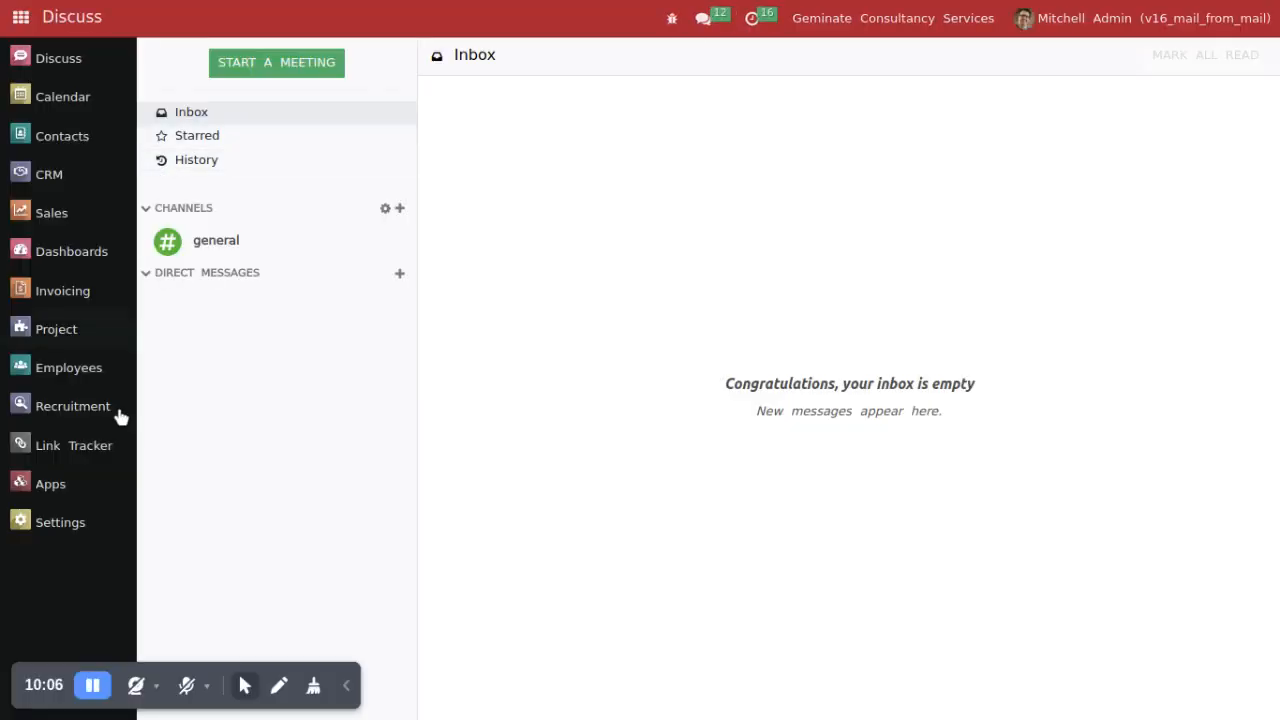
Step: Open the admin user's record through Manage Users in Settings and leave Company Base unchecked in its From Email settings
{"action": "left_click", "coordinate": [46, 518]}
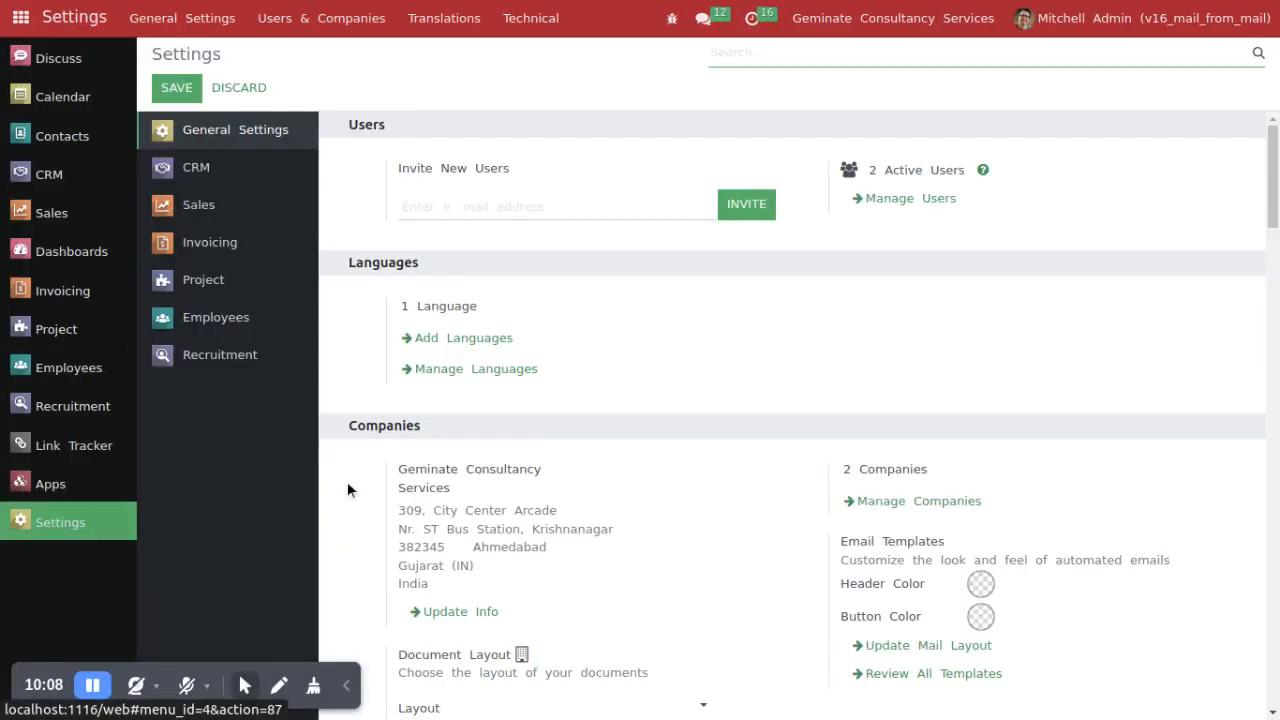
{"action": "left_click", "coordinate": [887, 202]}
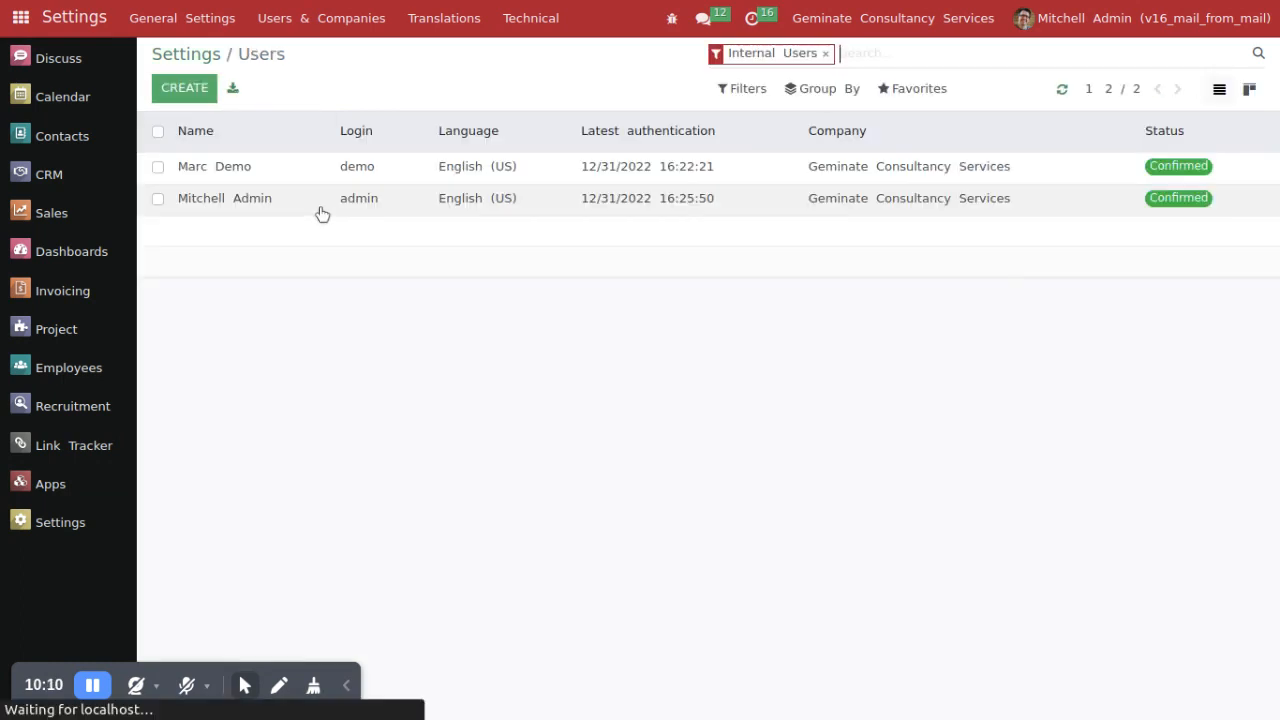
{"action": "left_click", "coordinate": [291, 210]}
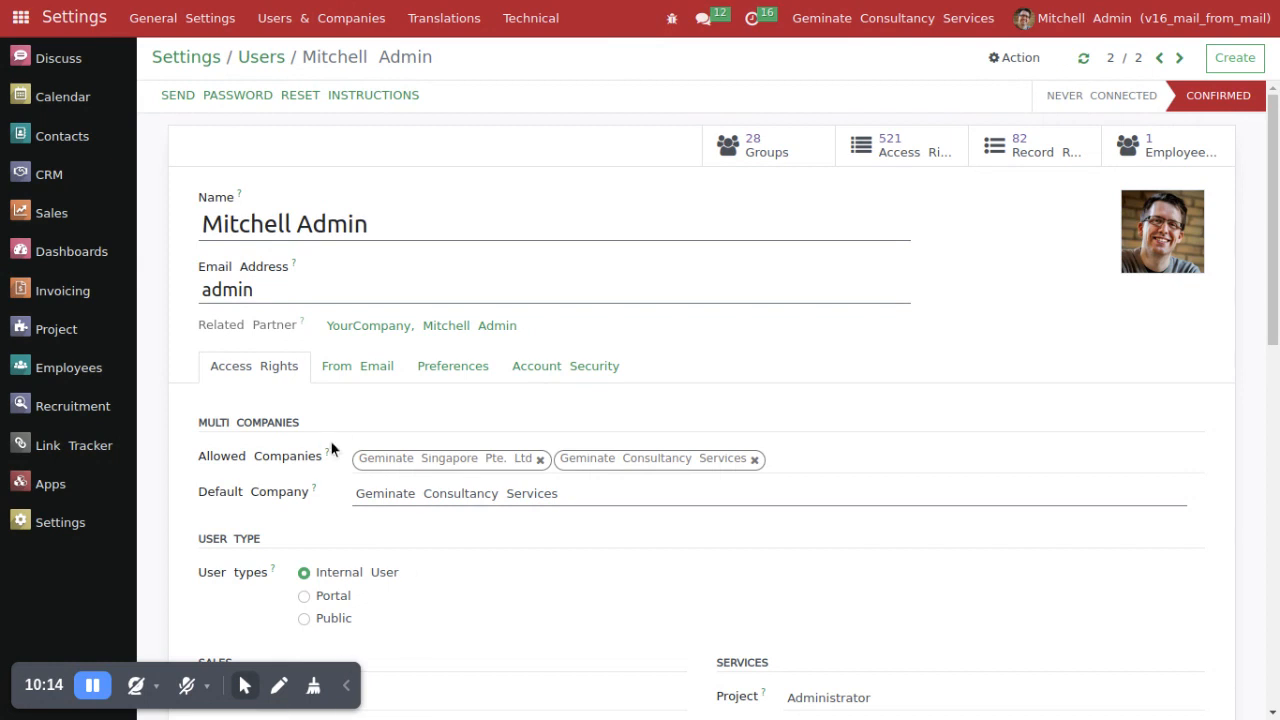
{"action": "left_click", "coordinate": [357, 372]}
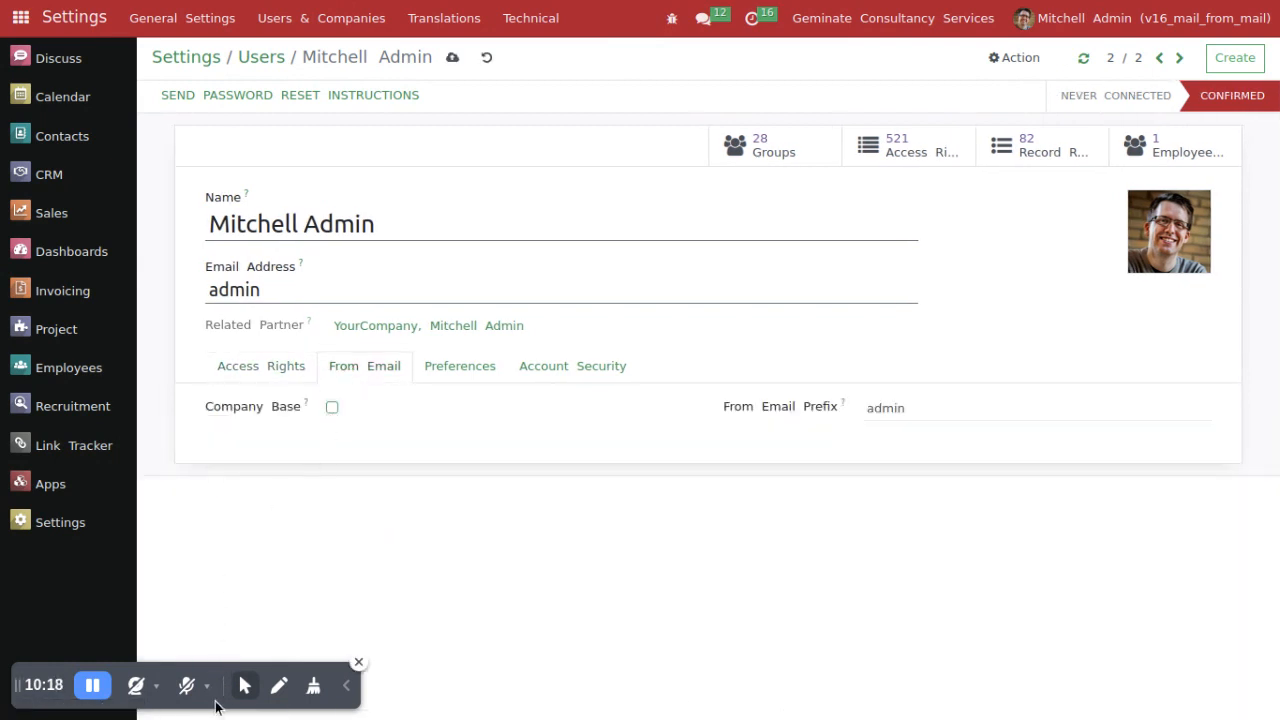
{"action": "left_click", "coordinate": [246, 692]}
{"action": "left_click", "coordinate": [263, 650]}
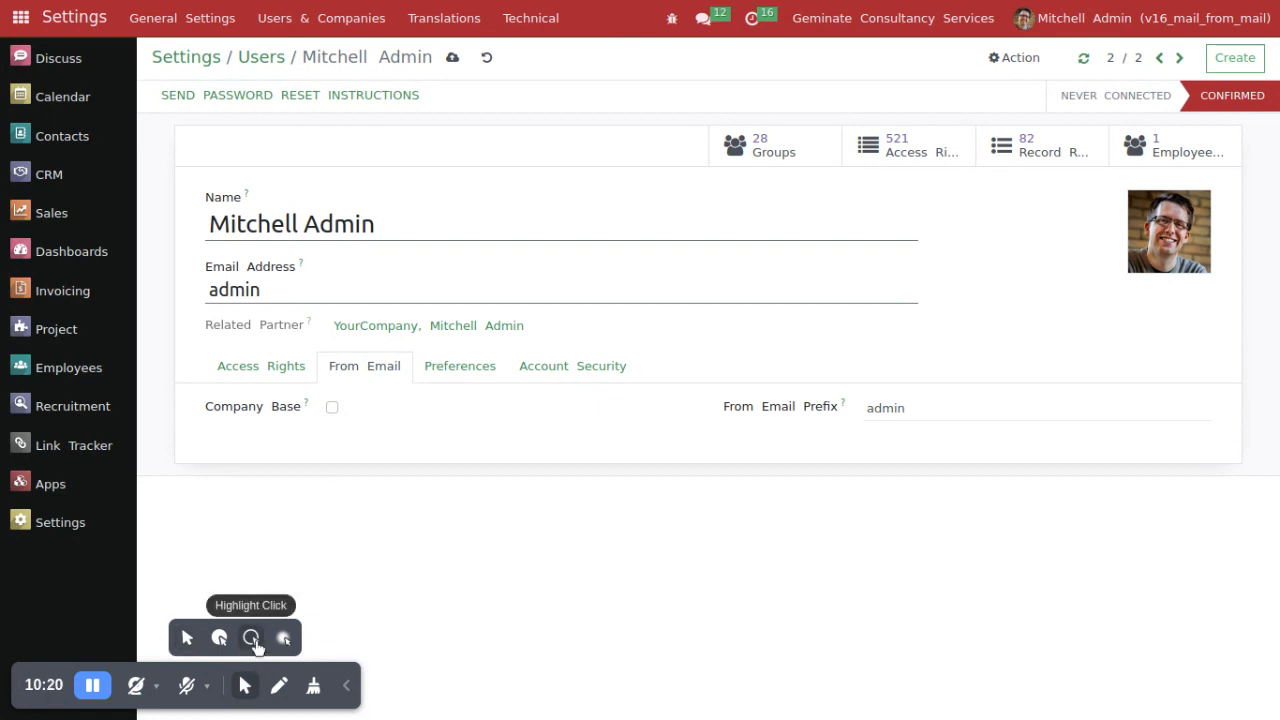
{"action": "left_click", "coordinate": [342, 688]}
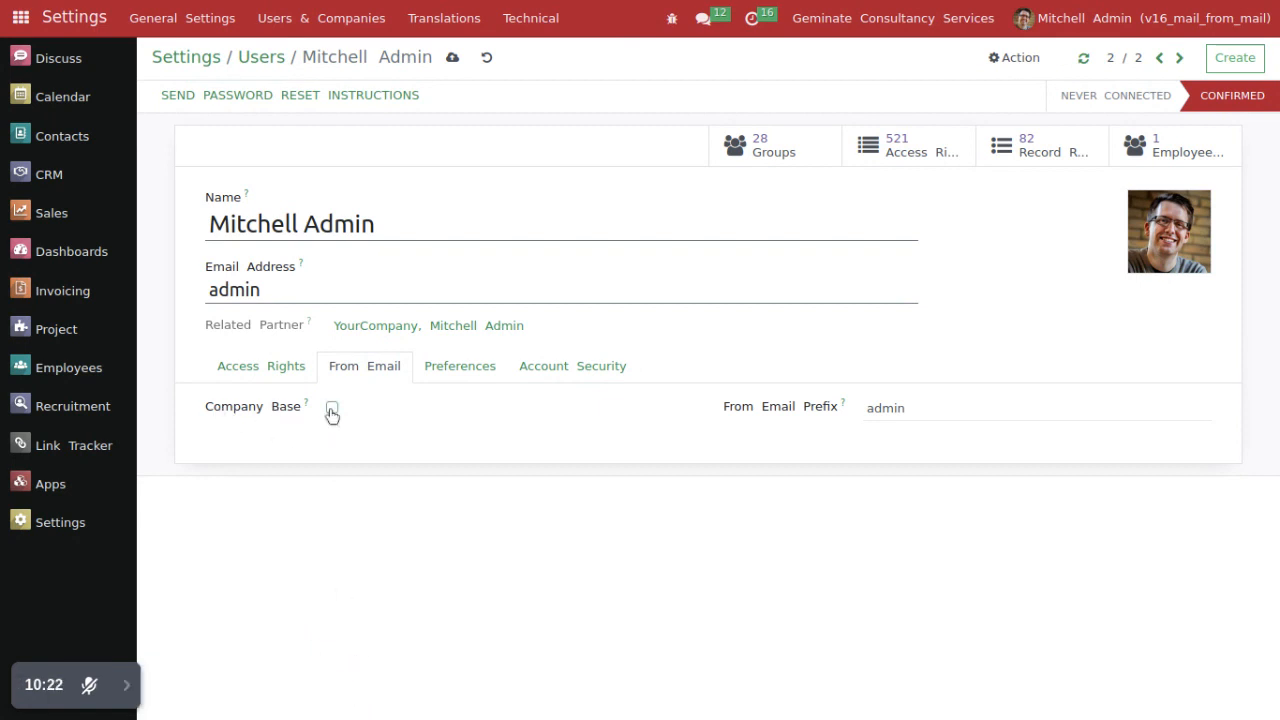
Step: Save the admin user's record and examine its Company Base option
{"action": "left_click_drag", "start_coordinate": [169, 407], "coordinate": [354, 473]}
{"action": "left_click", "coordinate": [452, 57]}
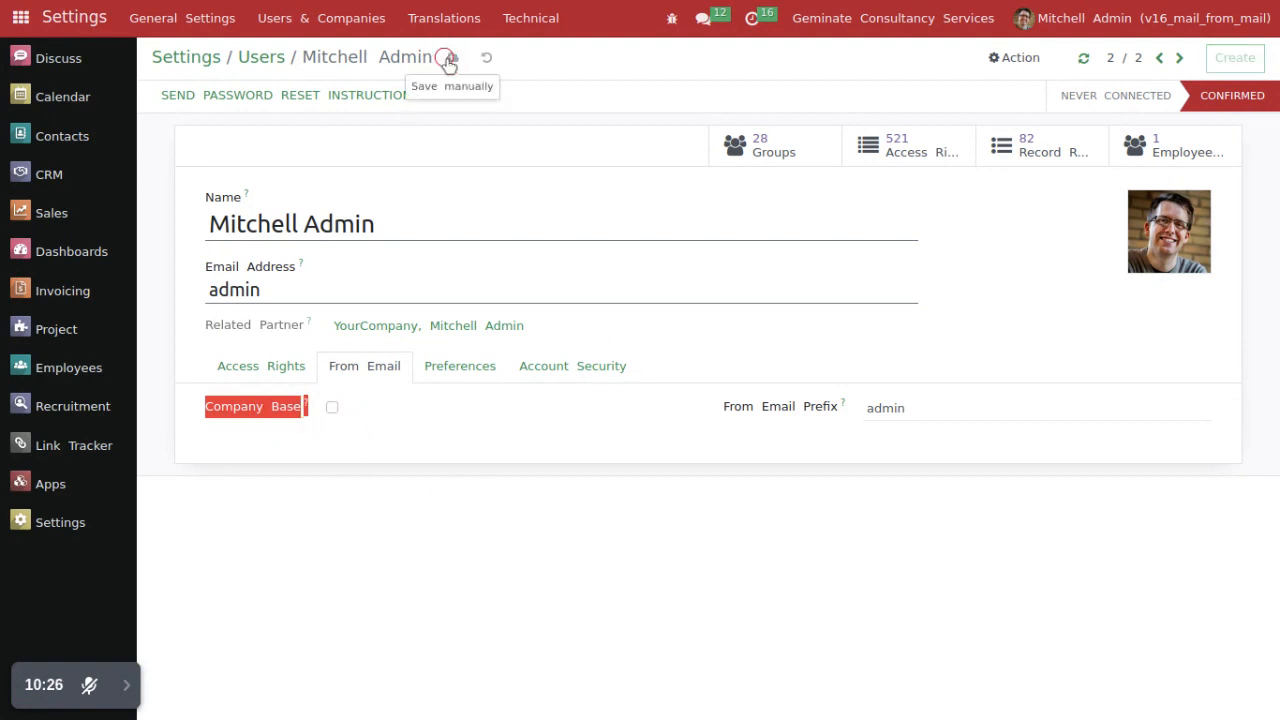
{"action": "left_click", "coordinate": [251, 448]}
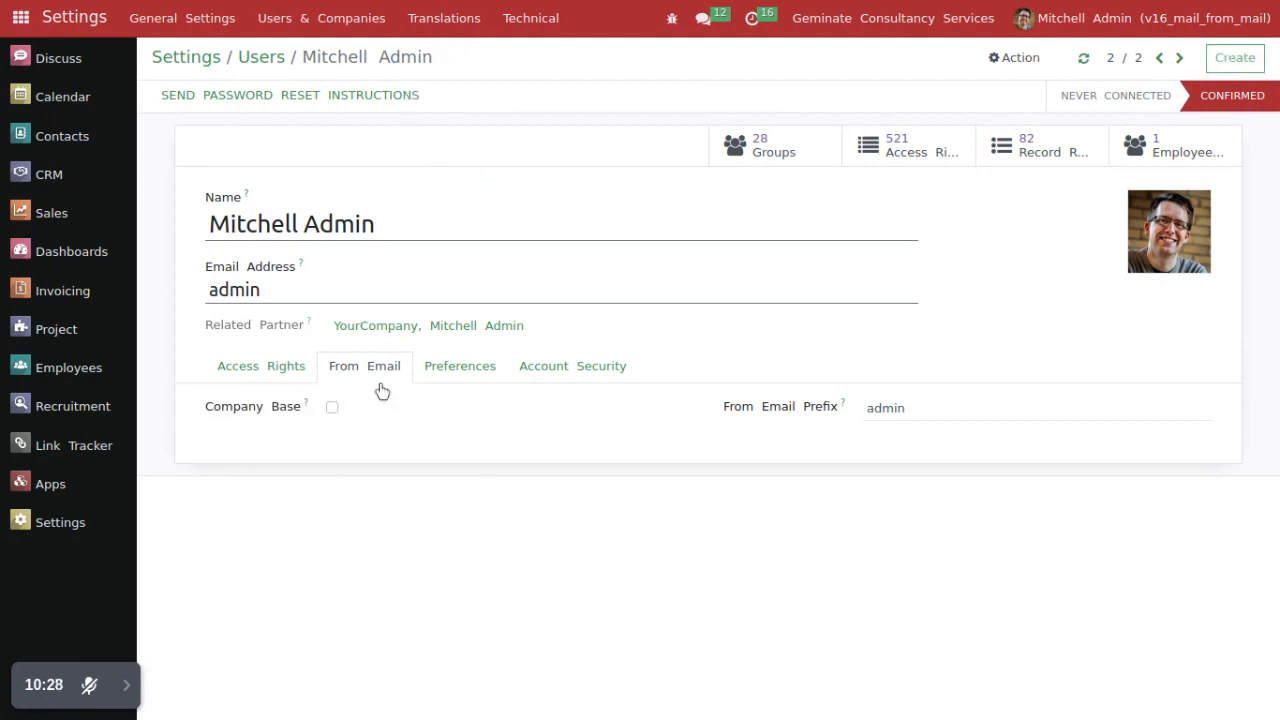
{"action": "left_click_drag", "start_coordinate": [209, 408], "coordinate": [334, 415]}
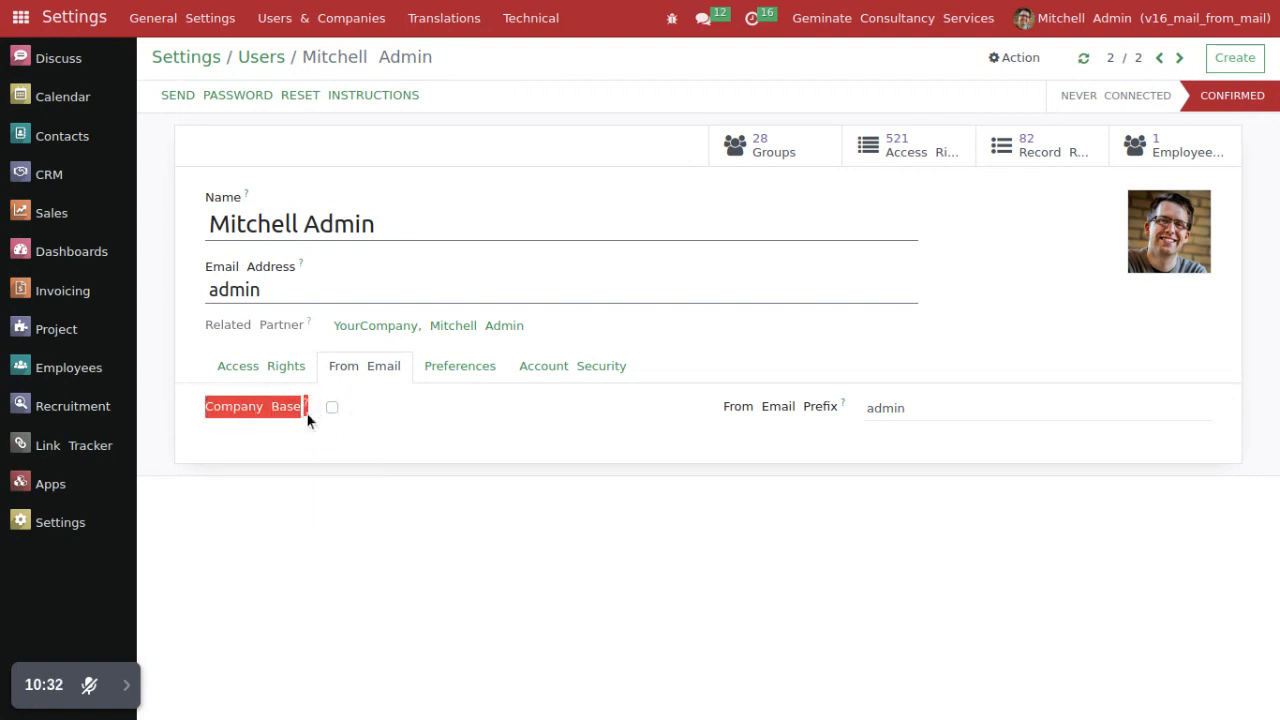
{"action": "left_click", "coordinate": [306, 479]}
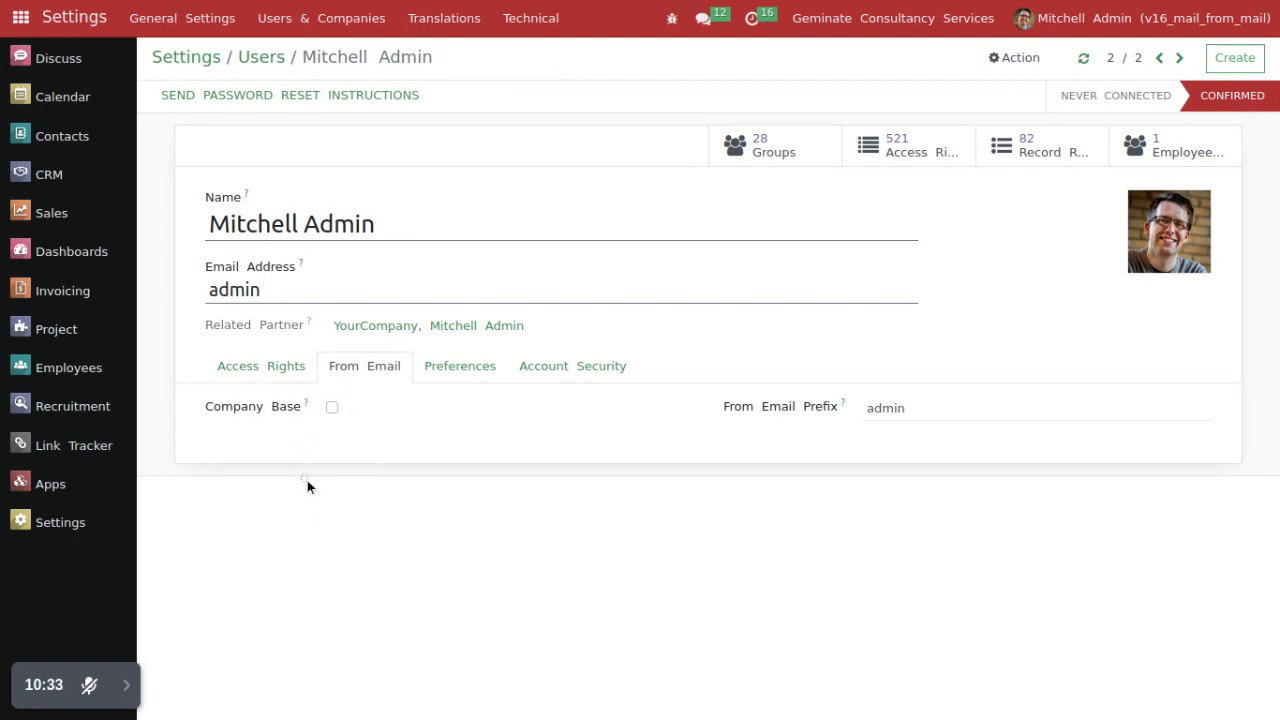
Step: Open sales order S00007 from the Sales quotations list and send it to the customer by email
{"action": "left_click", "coordinate": [62, 230]}
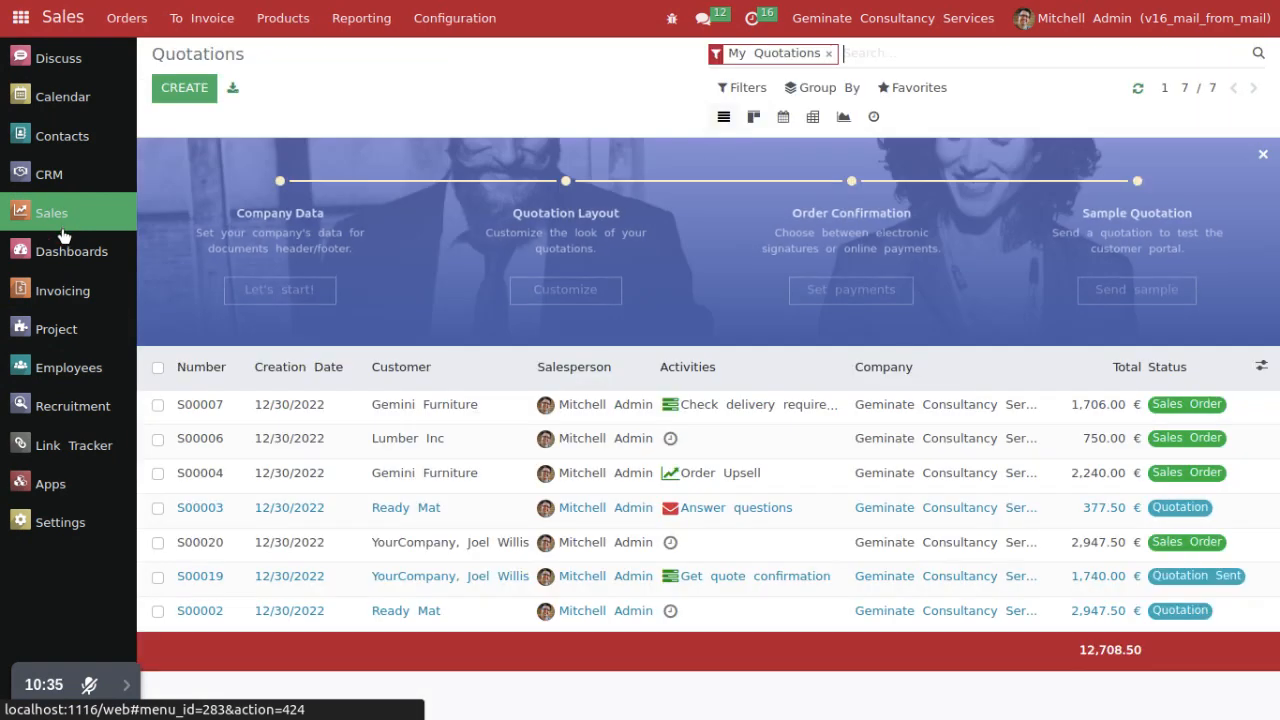
{"action": "left_click", "coordinate": [126, 685]}
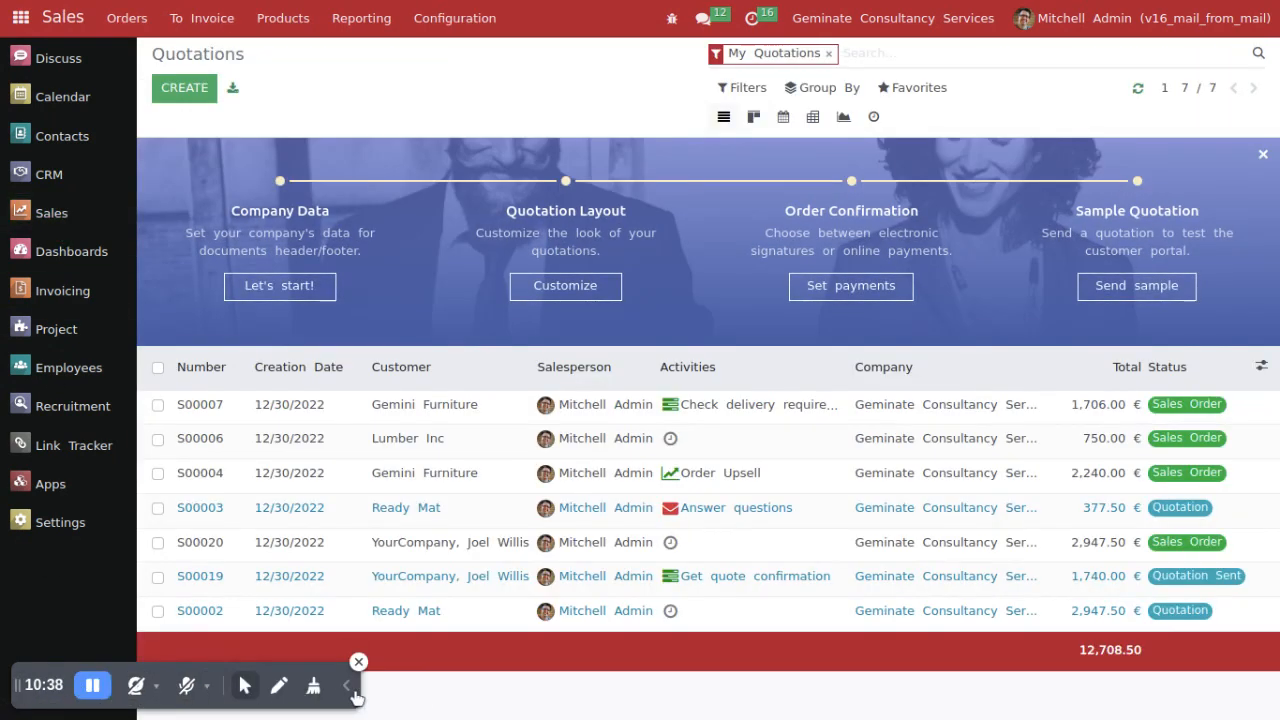
{"action": "left_click", "coordinate": [246, 690]}
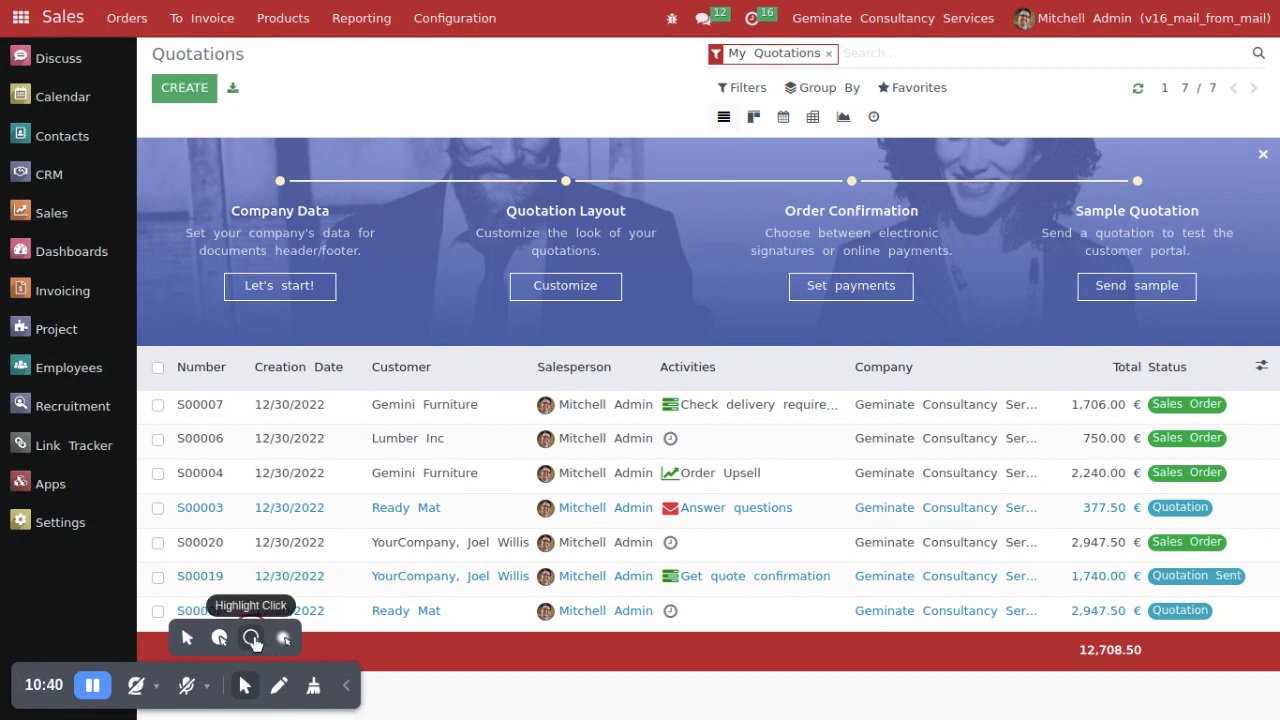
{"action": "left_click", "coordinate": [344, 686]}
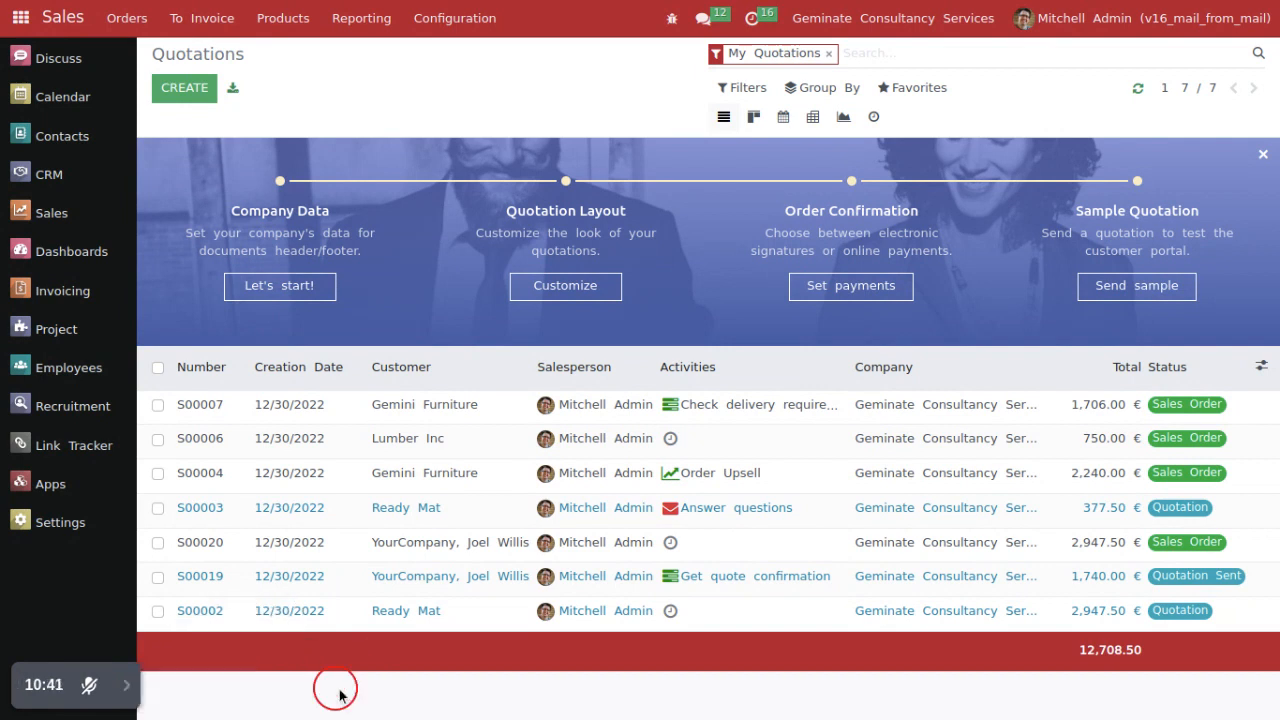
{"action": "left_click", "coordinate": [230, 406]}
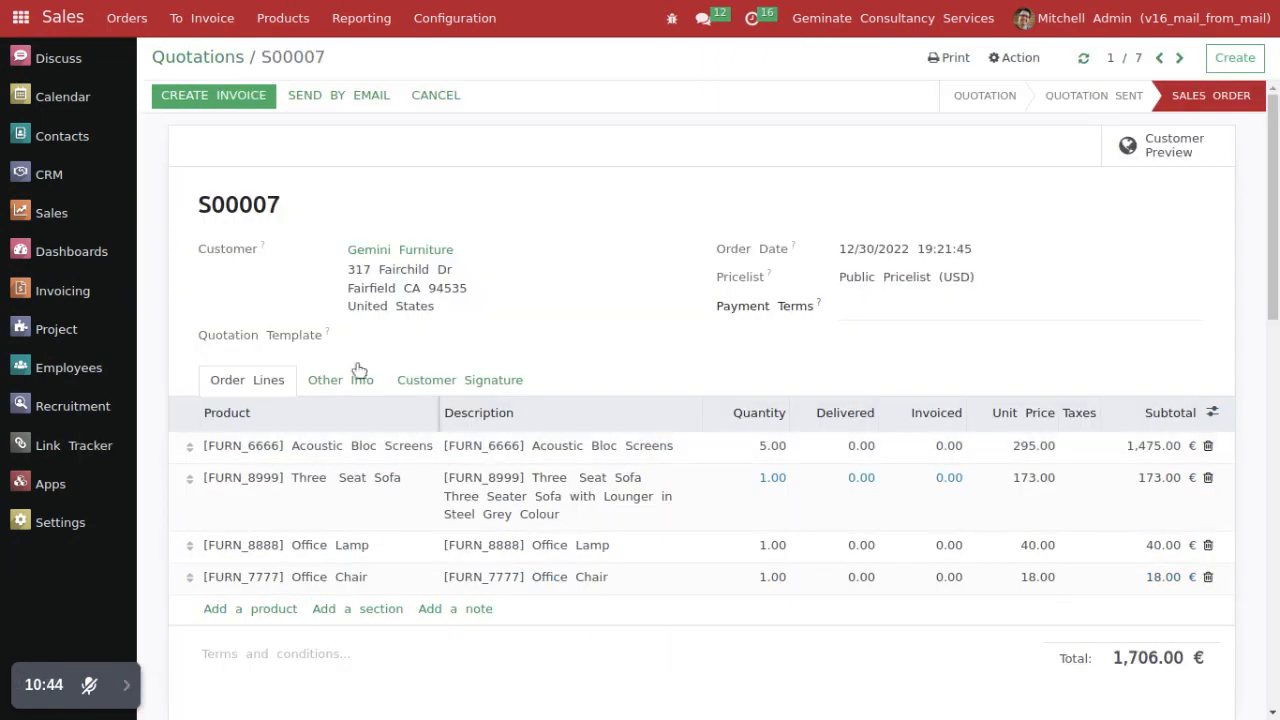
{"action": "left_click", "coordinate": [351, 110]}
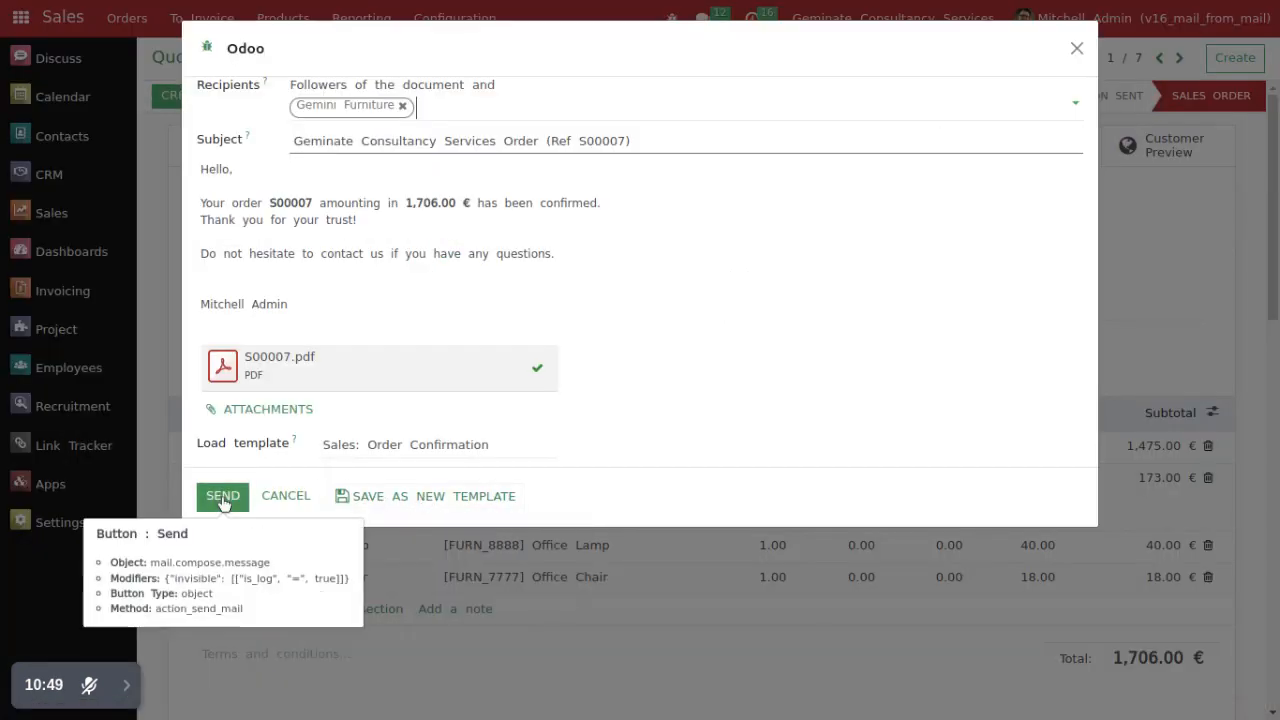
{"action": "left_click", "coordinate": [223, 507]}
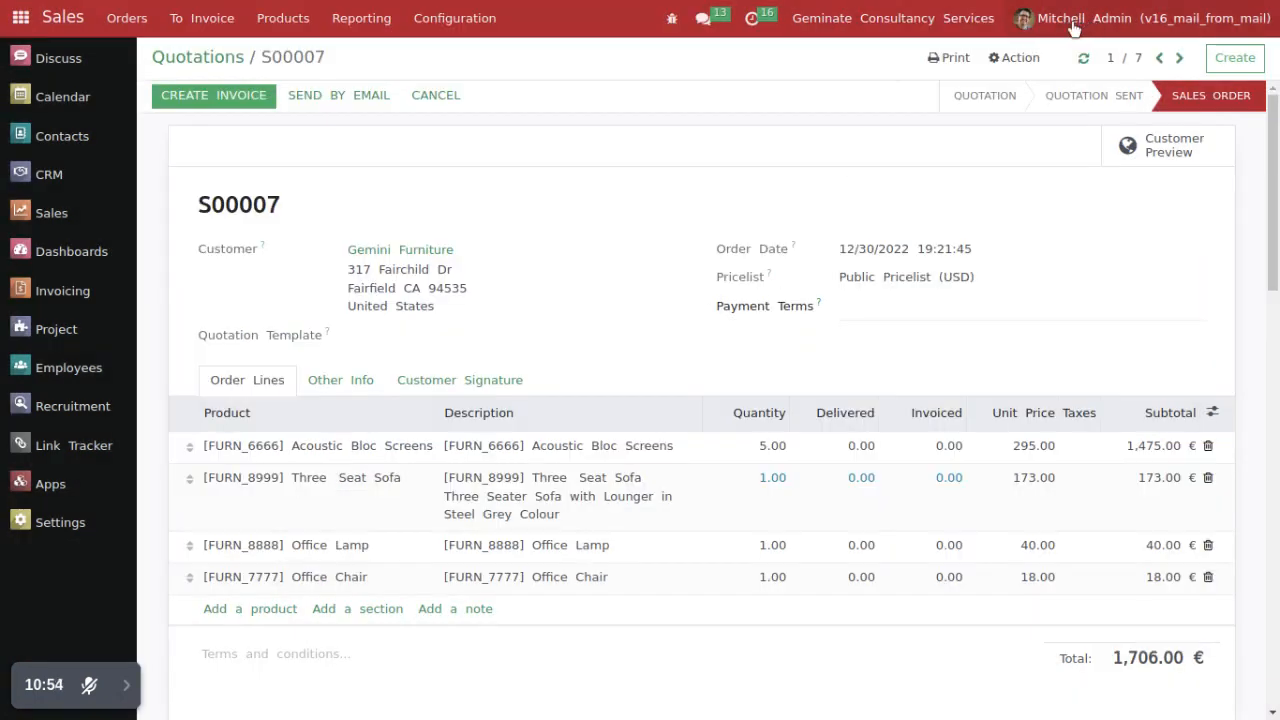
{"action": "left_click_drag", "start_coordinate": [195, 213], "coordinate": [289, 207]}
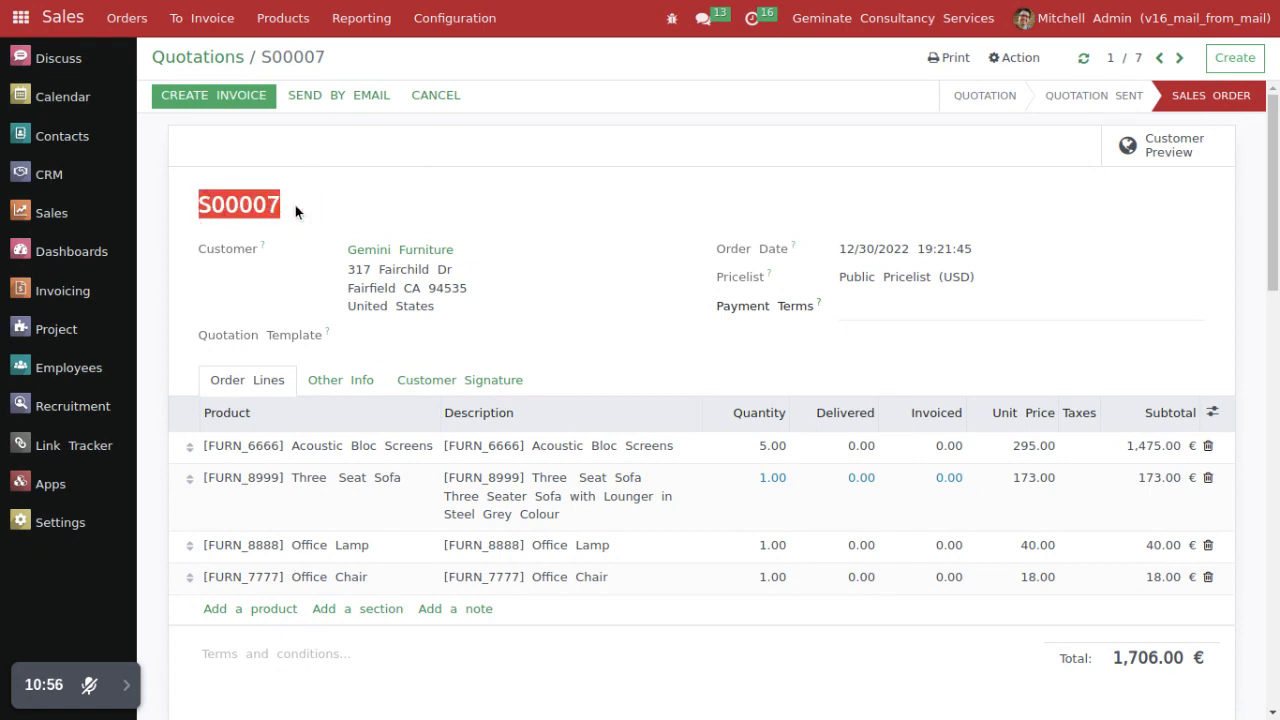
Step: Open the admin user's record from the Users list in Settings and examine Company Base in its From Email settings
{"action": "key", "text": "ctrl+Tab"}
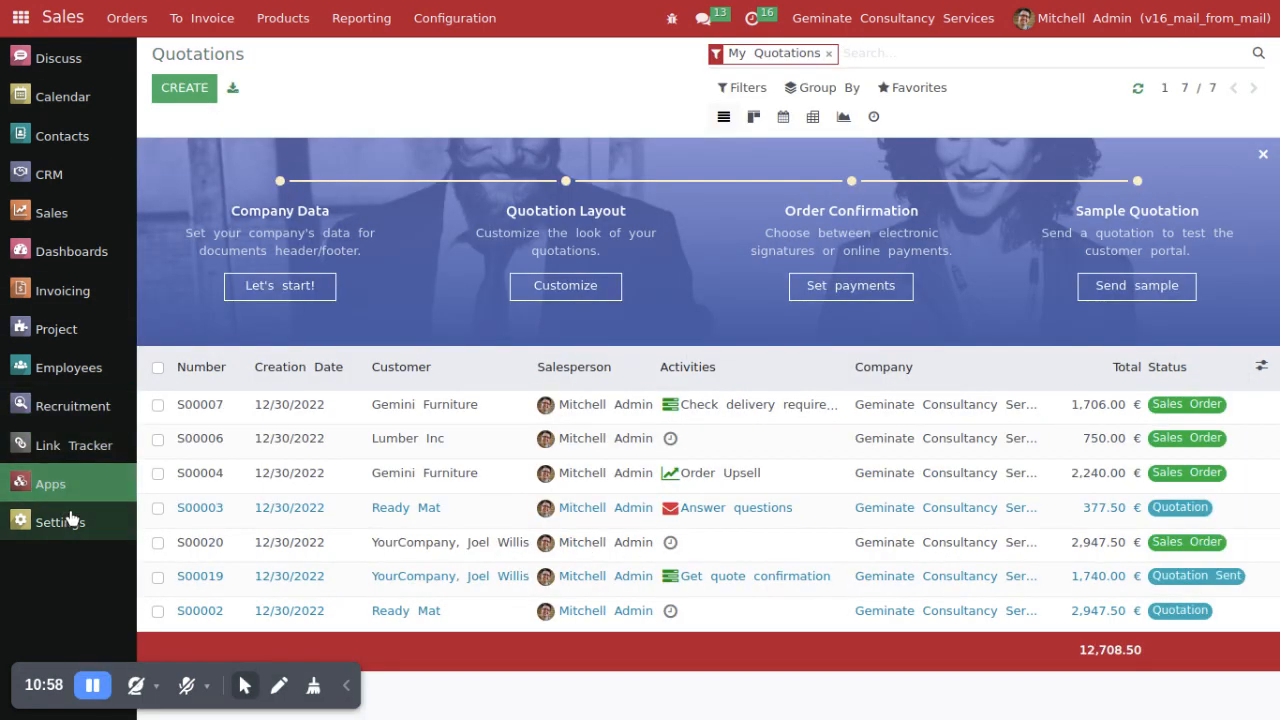
{"action": "left_click", "coordinate": [145, 532]}
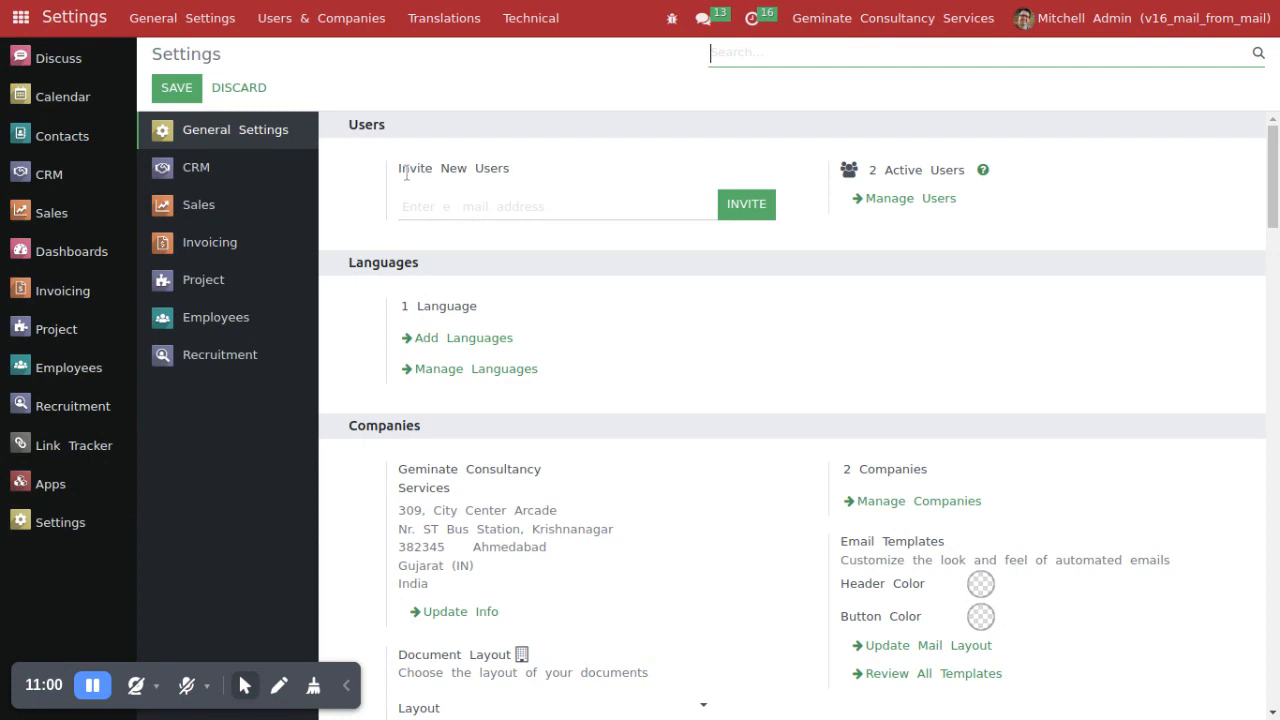
{"action": "left_click", "coordinate": [312, 28]}
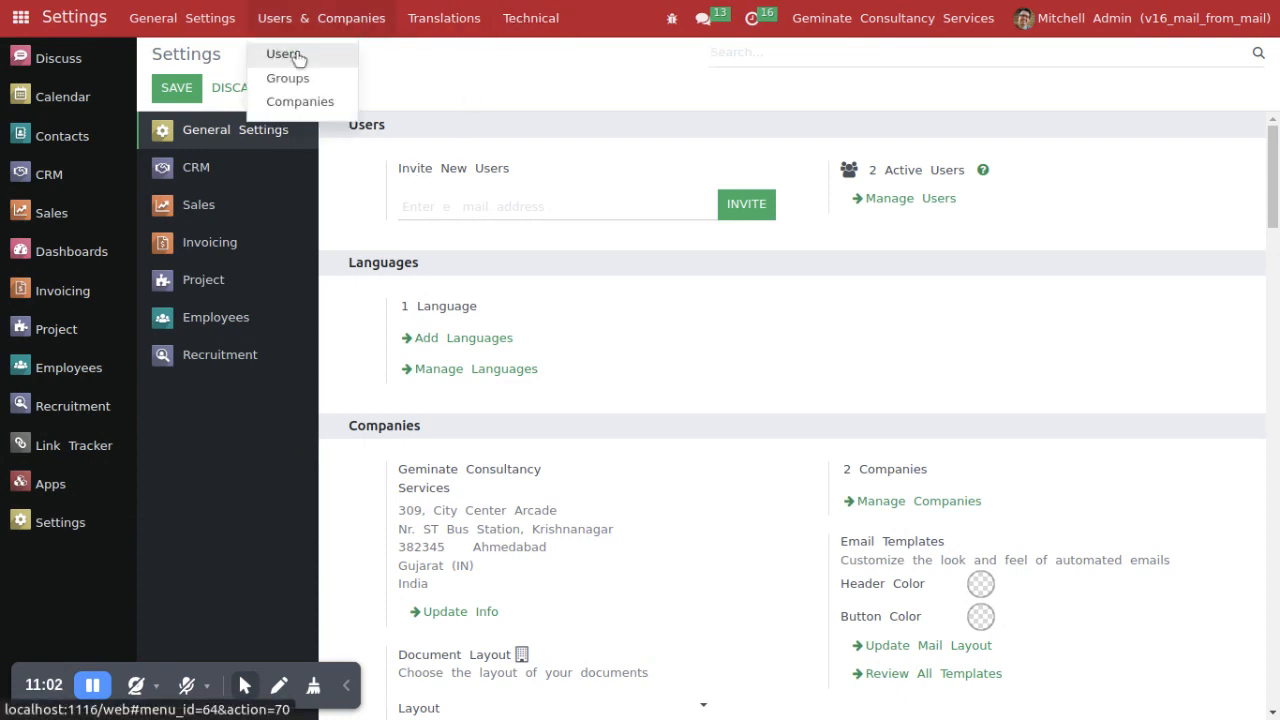
{"action": "left_click", "coordinate": [279, 54]}
{"action": "left_click", "coordinate": [304, 198]}
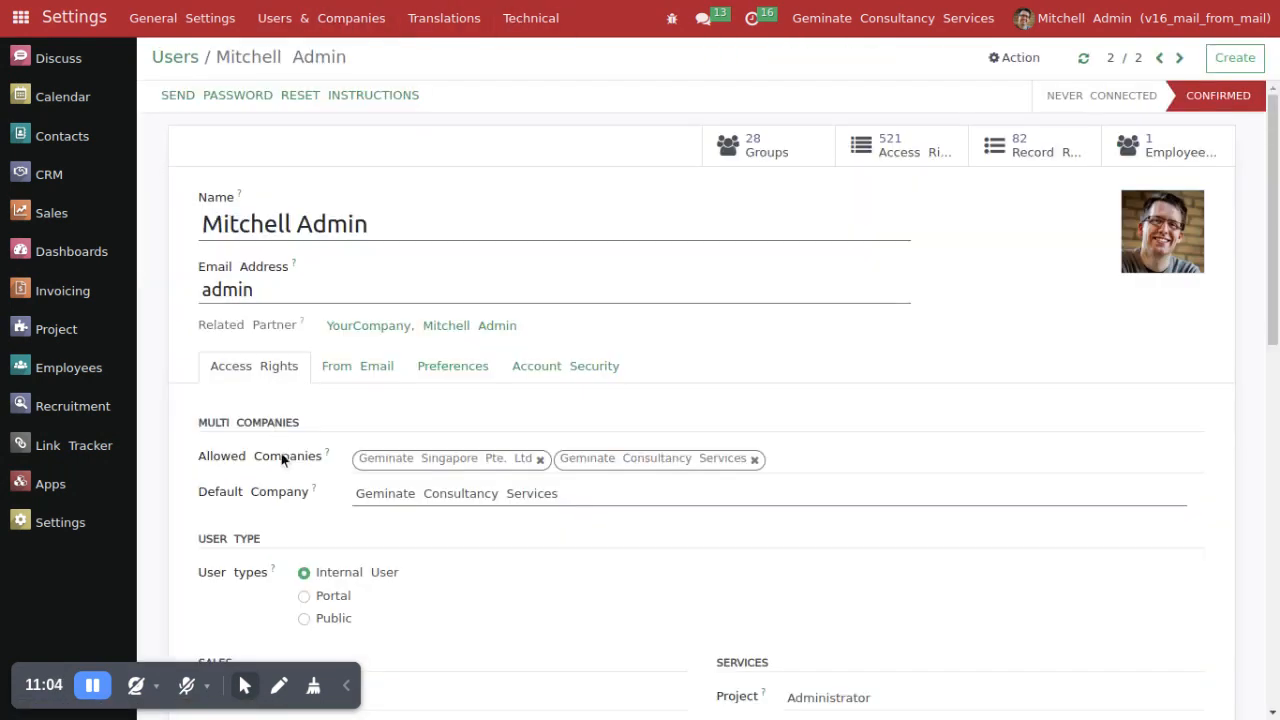
{"action": "left_click", "coordinate": [356, 372]}
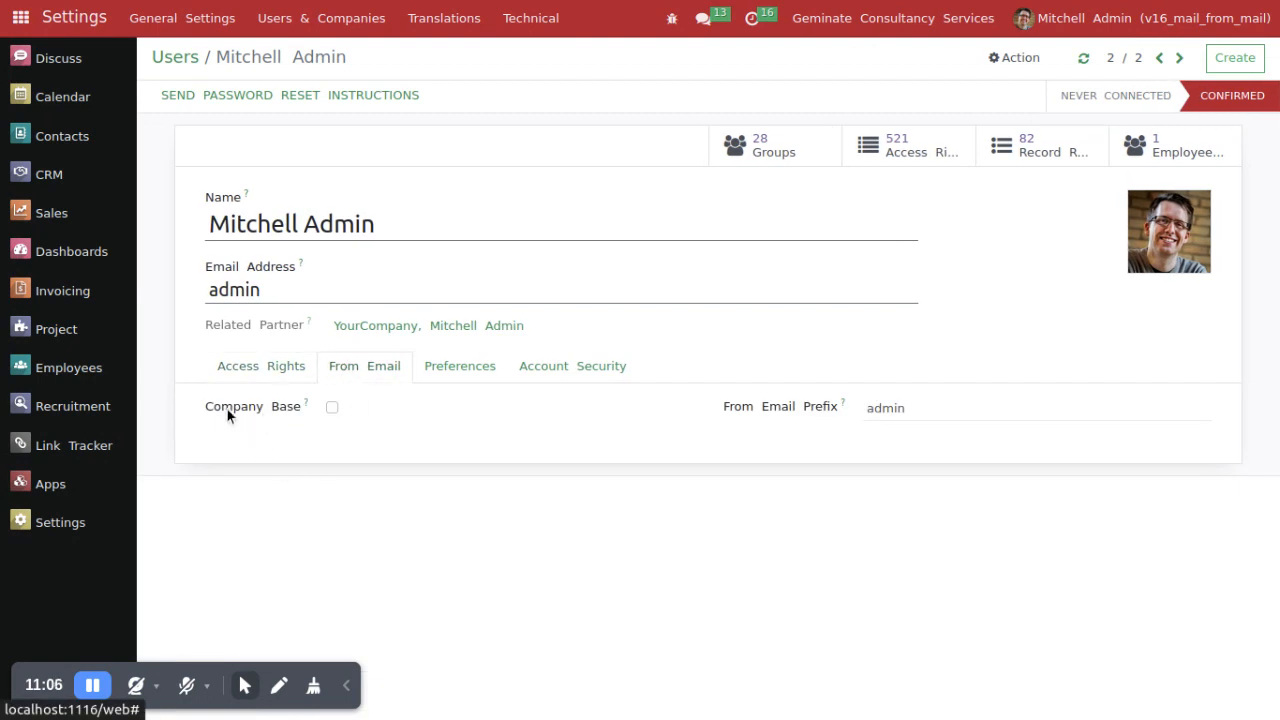
{"action": "left_click_drag", "start_coordinate": [204, 409], "coordinate": [347, 412]}
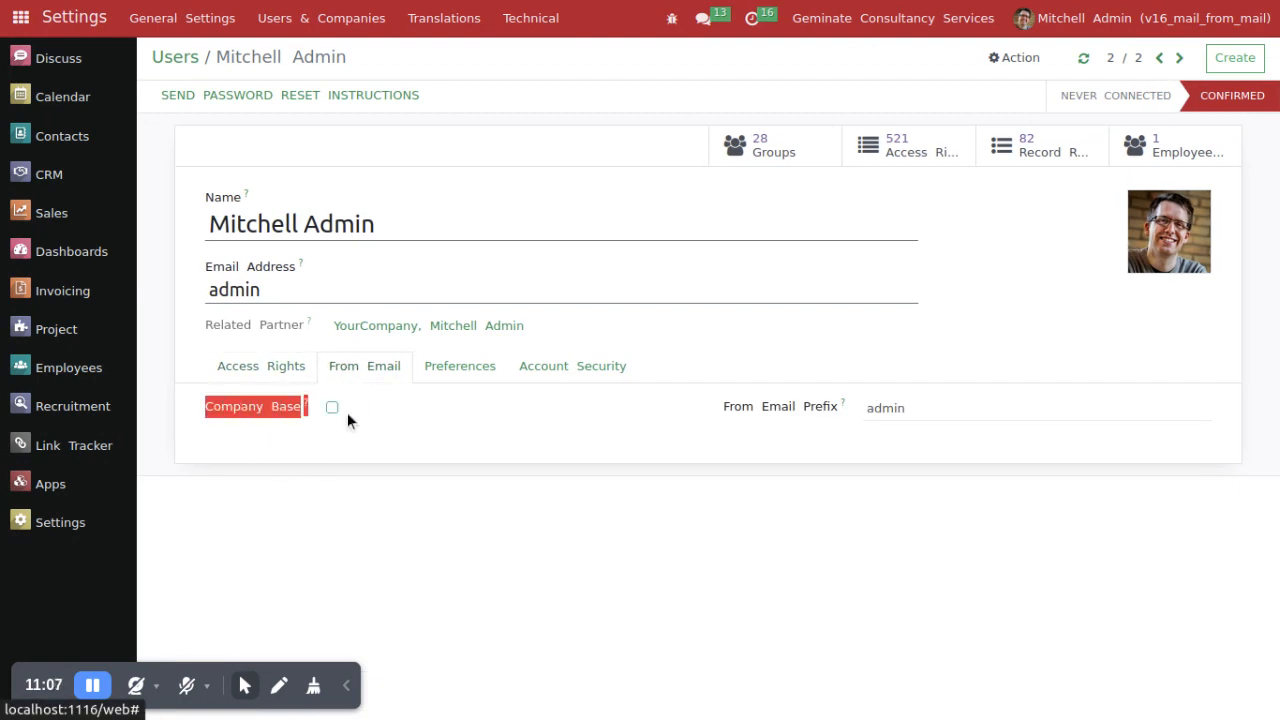
Step: Open the newest S00007 entry in the technical Messages list and examine its From address against the sales order
{"action": "left_click", "coordinate": [525, 22]}
{"action": "left_click", "coordinate": [531, 79]}
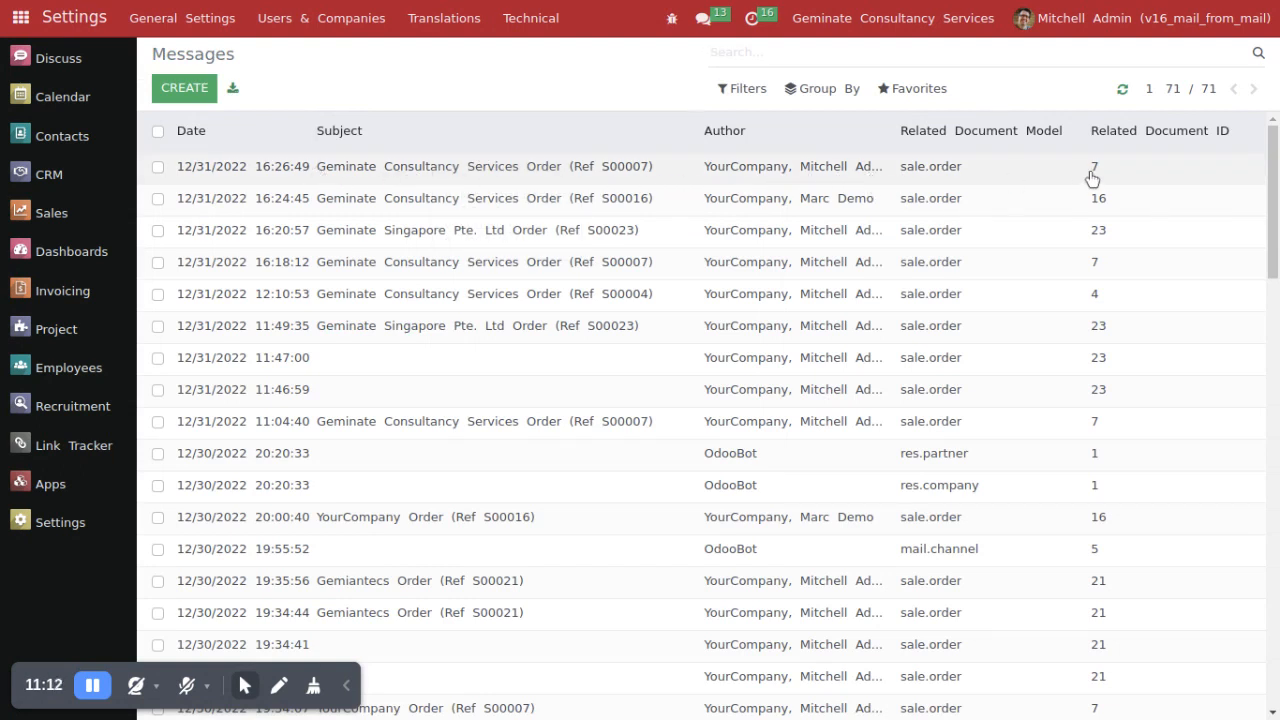
{"action": "left_click", "coordinate": [387, 188]}
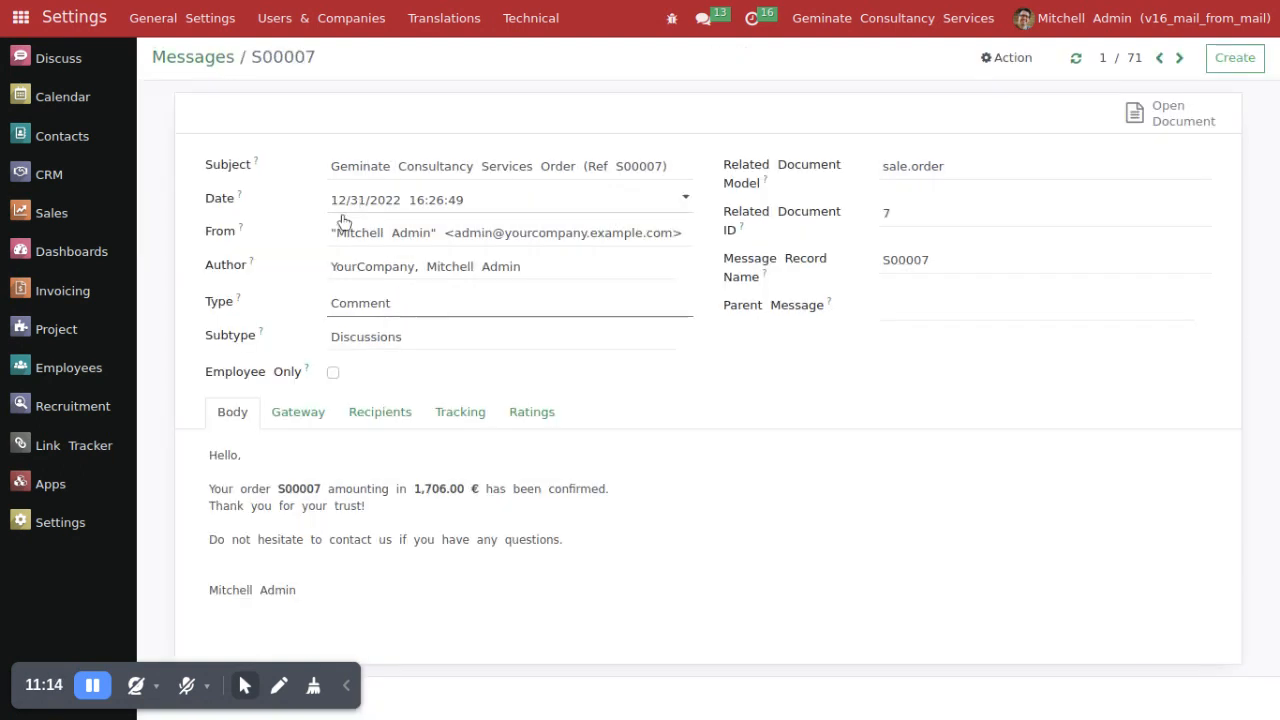
{"action": "left_click_drag", "start_coordinate": [334, 234], "coordinate": [681, 243]}
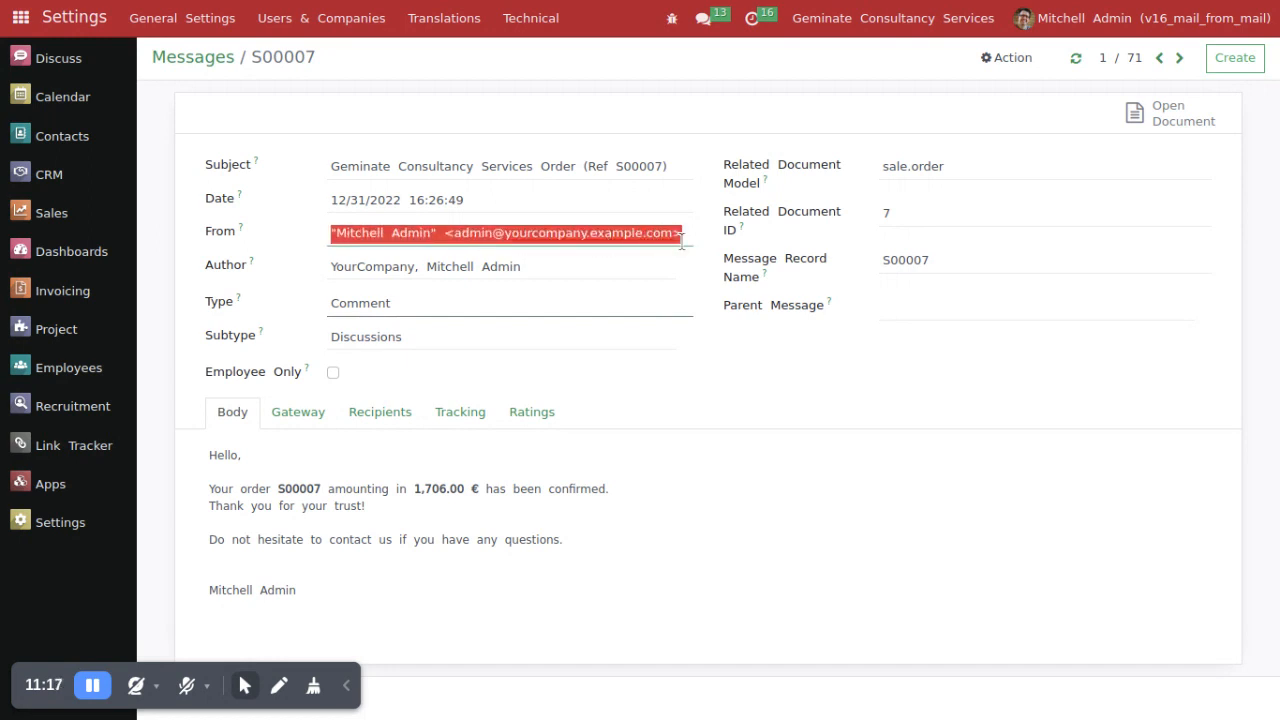
{"action": "left_click", "coordinate": [673, 469]}
{"action": "double_click", "coordinate": [236, 234]}
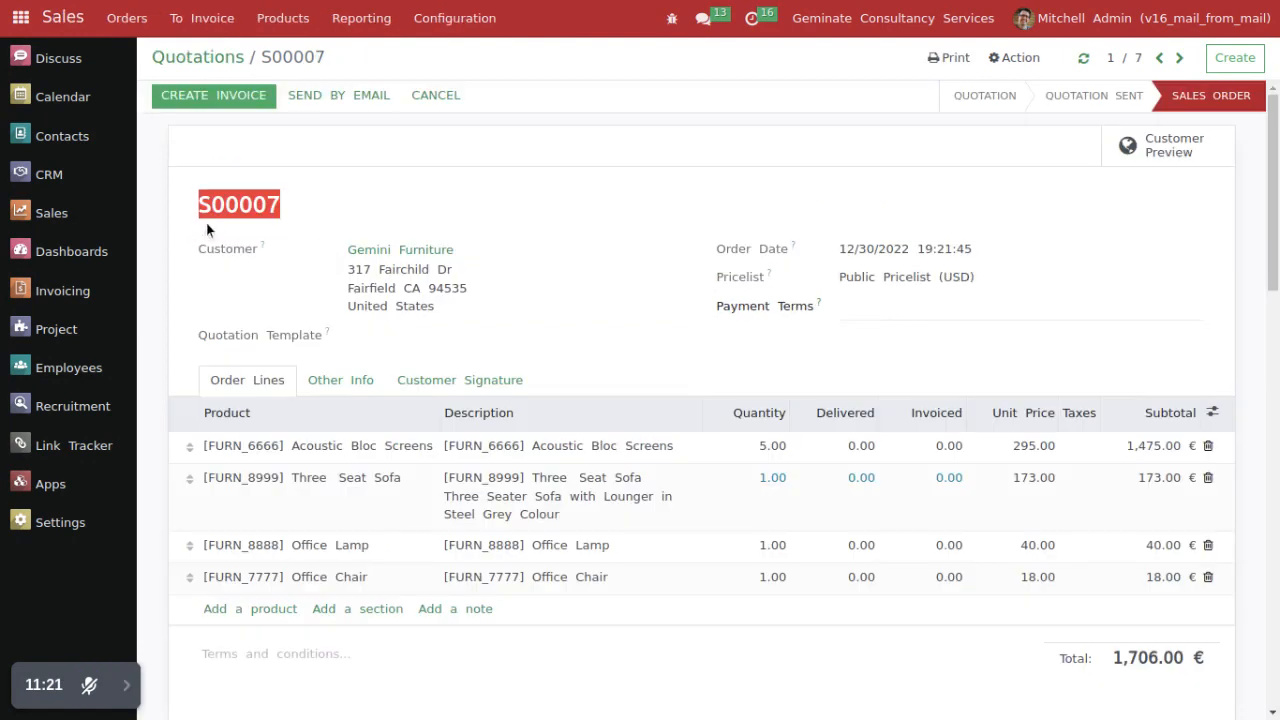
{"action": "left_click", "coordinate": [206, 229]}
{"action": "left_click_drag", "start_coordinate": [200, 205], "coordinate": [320, 206]}
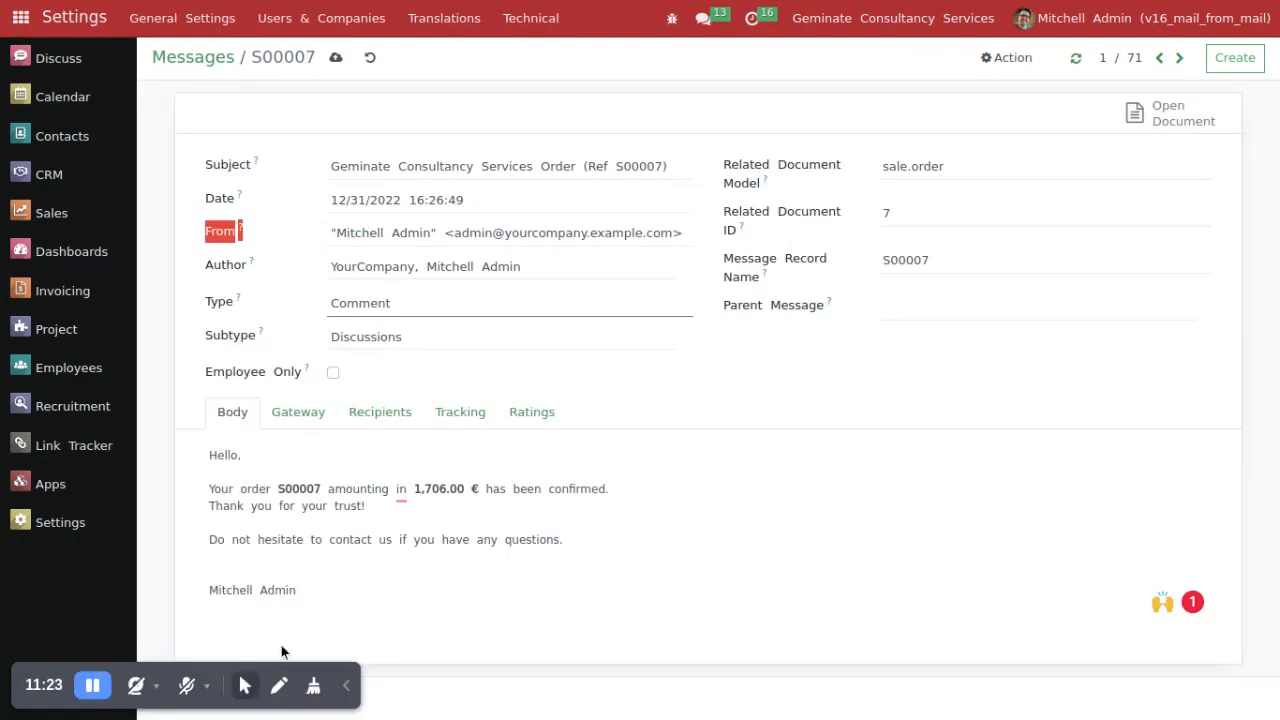
{"action": "left_click", "coordinate": [244, 685]}
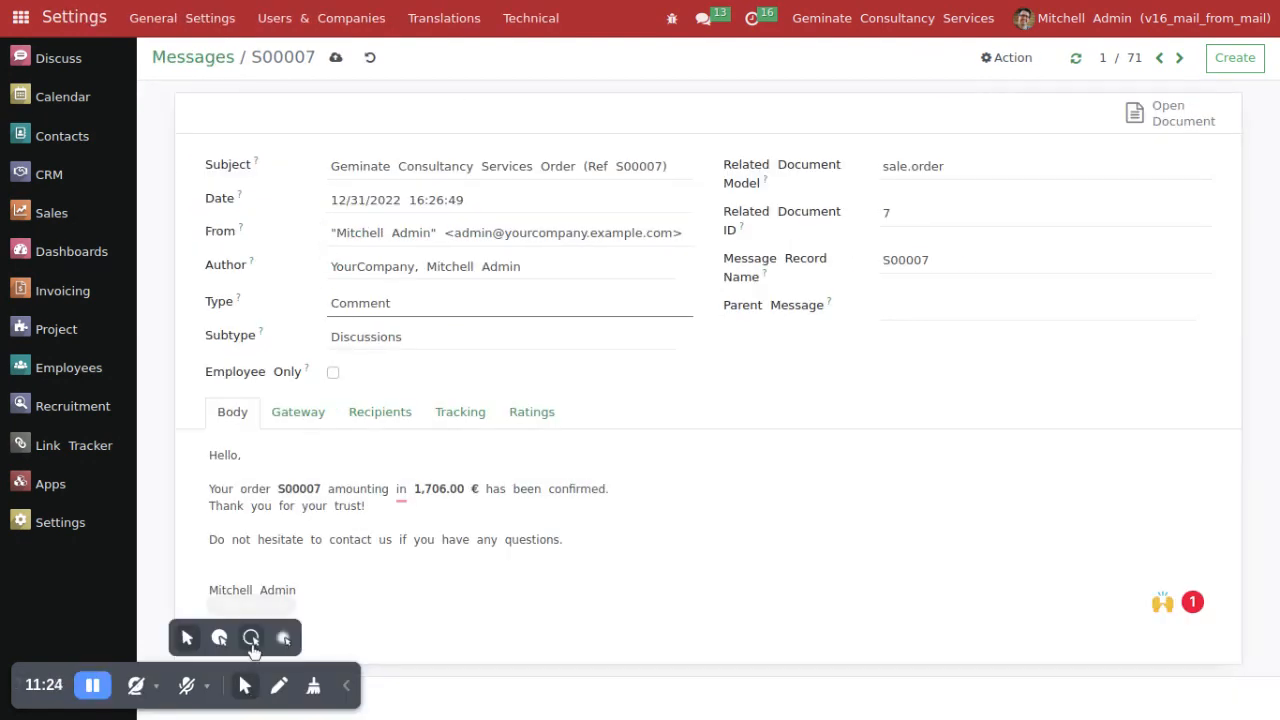
{"action": "left_click", "coordinate": [346, 698]}
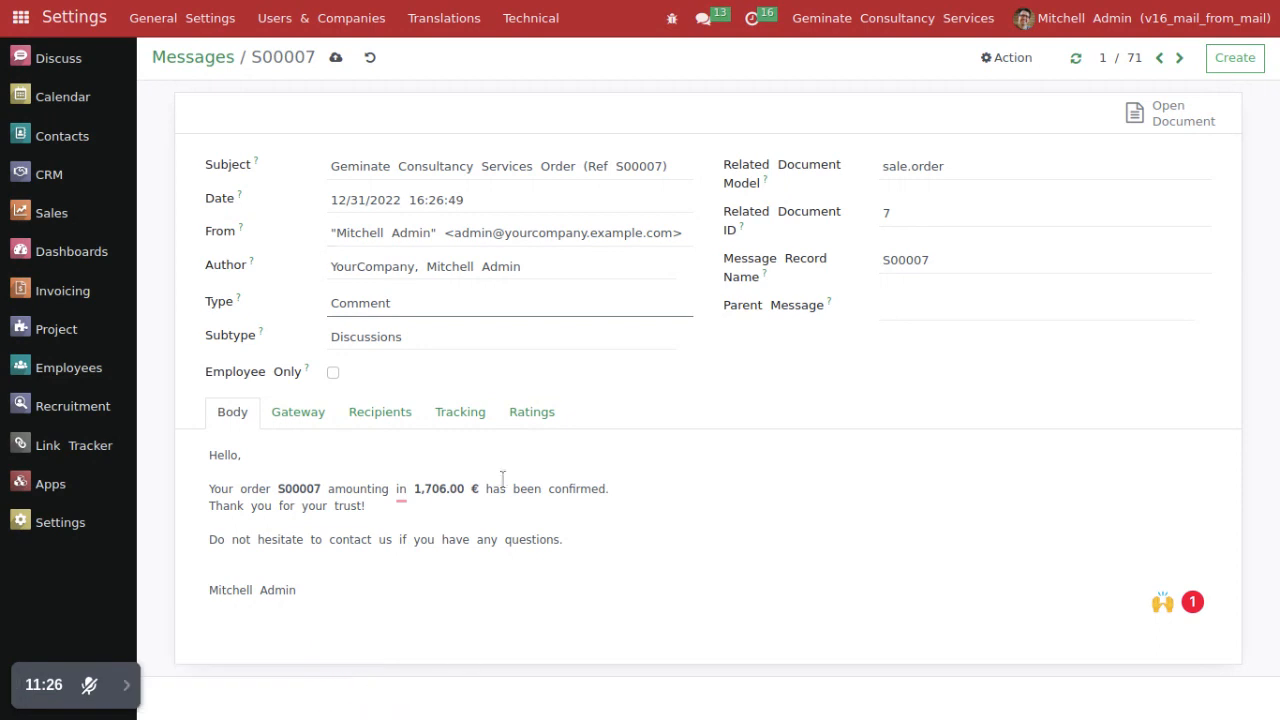
{"action": "left_click", "coordinate": [200, 62]}
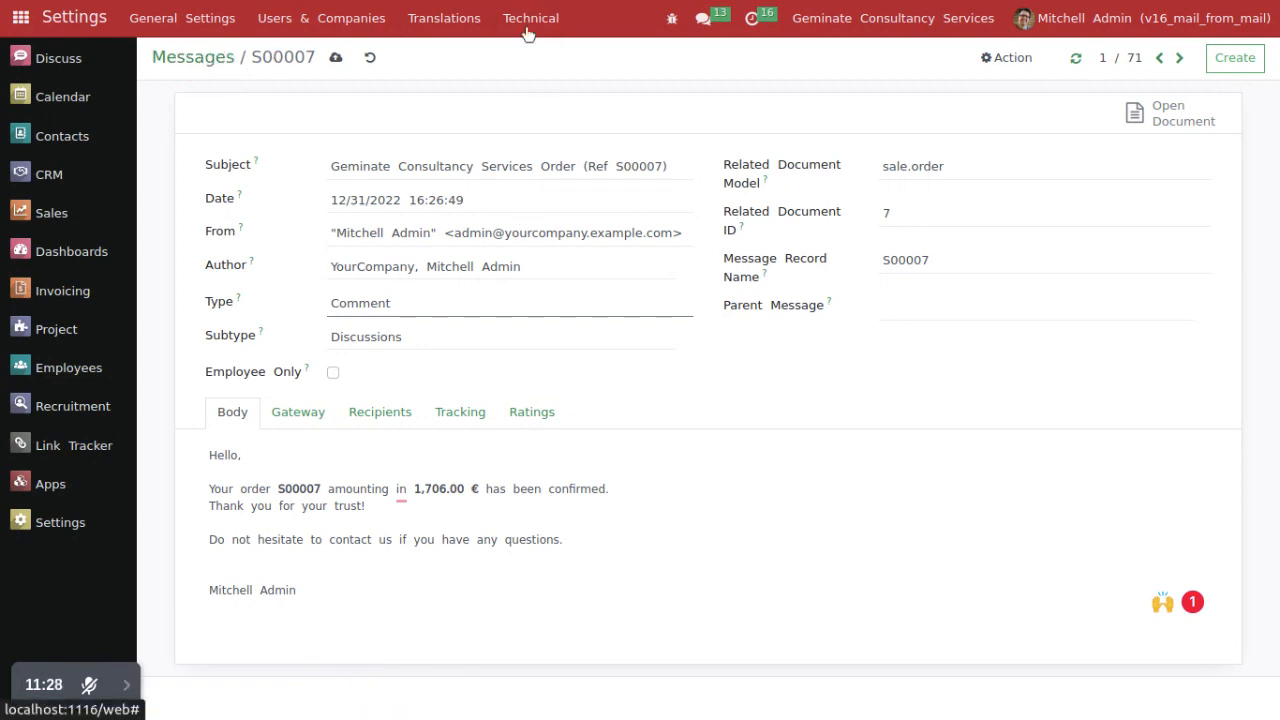
Step: Open the newest S00007 email in the technical Emails list, examine its From address and return to the list
{"action": "left_click", "coordinate": [531, 20]}
{"action": "left_click", "coordinate": [541, 485]}
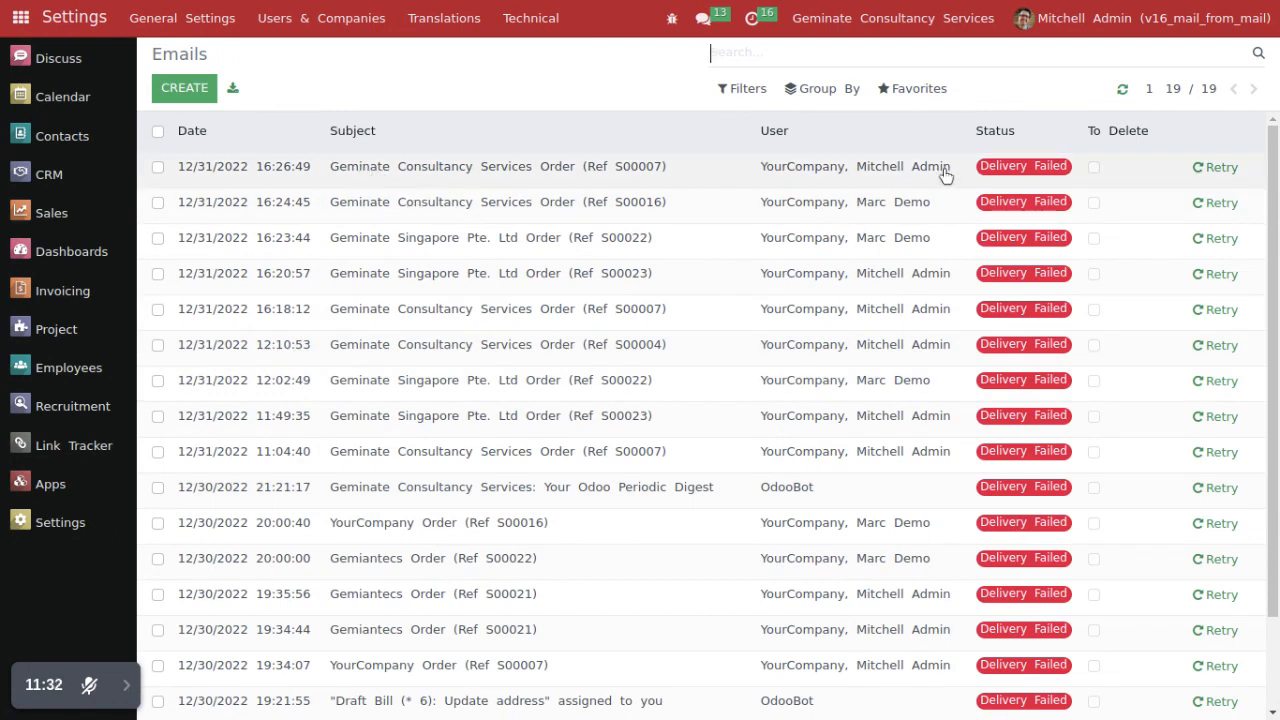
{"action": "left_click", "coordinate": [341, 175]}
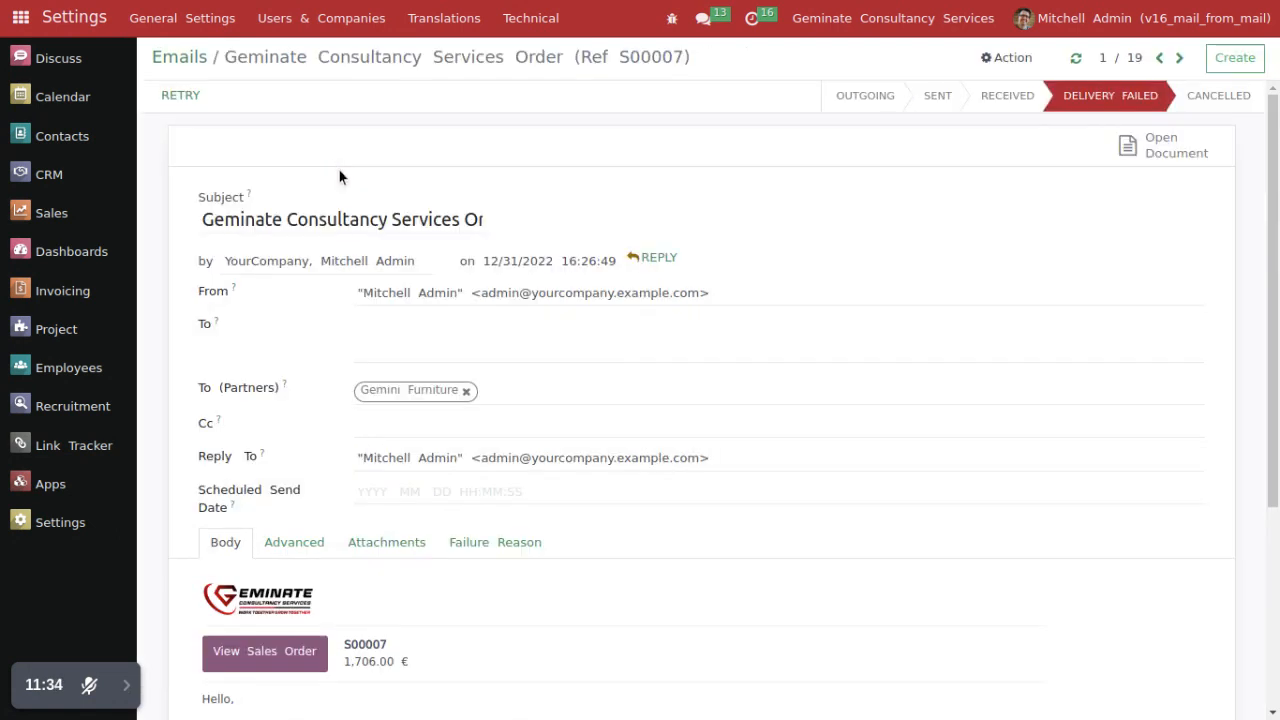
{"action": "left_click_drag", "start_coordinate": [204, 291], "coordinate": [689, 314]}
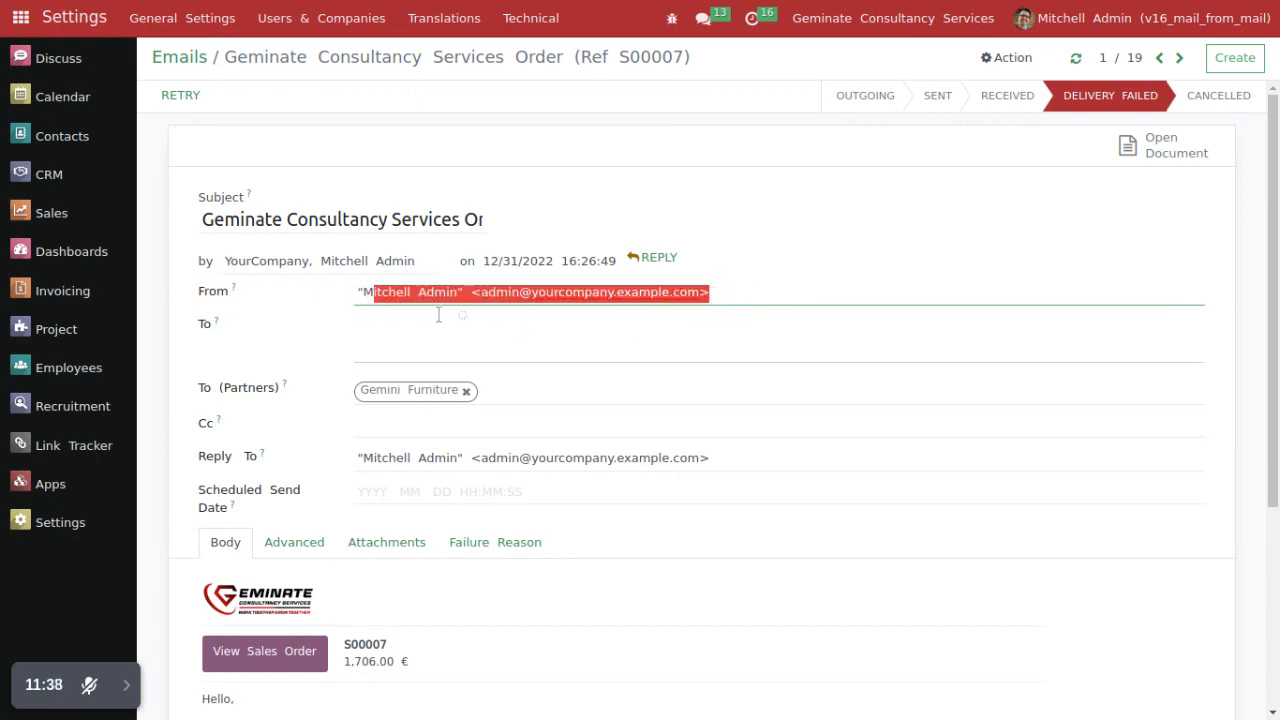
{"action": "left_click", "coordinate": [352, 295]}
{"action": "left_click_drag", "start_coordinate": [353, 296], "coordinate": [592, 292]}
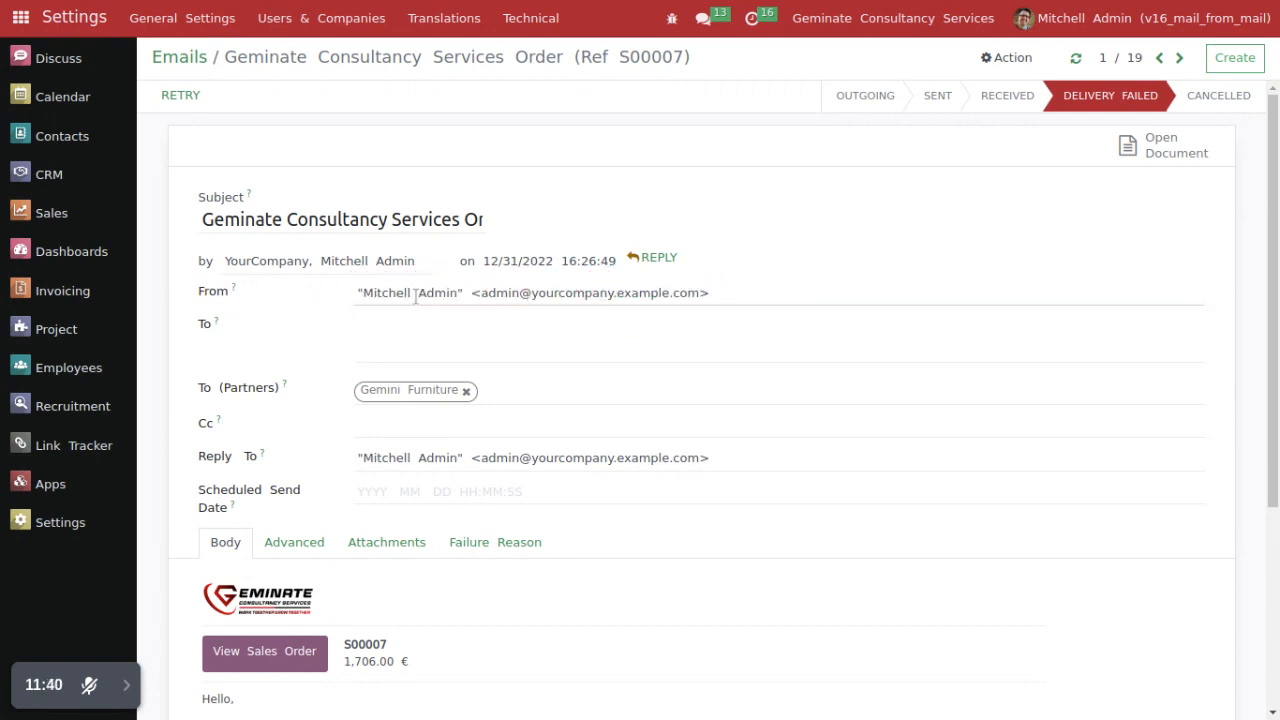
{"action": "left_click_drag", "start_coordinate": [349, 289], "coordinate": [712, 298]}
{"action": "left_click", "coordinate": [177, 64]}
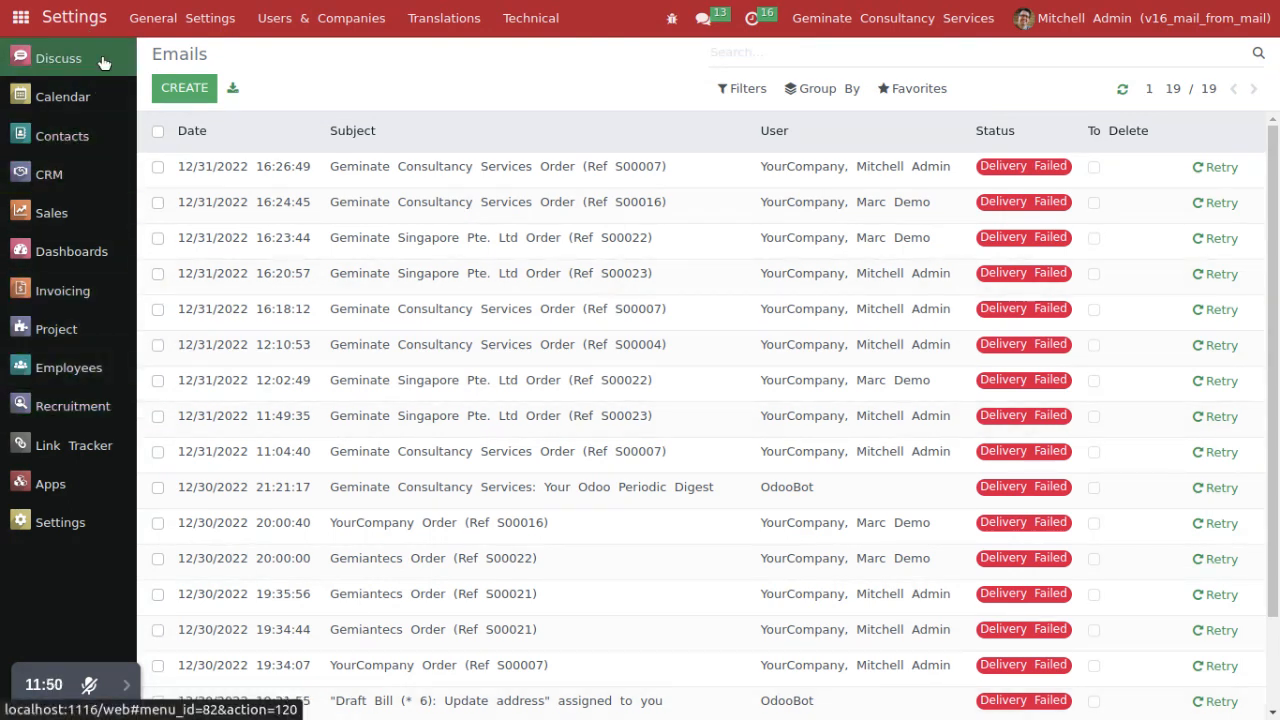
Step: Return from sales order S00007 to the Quotations list
{"action": "key", "text": "ctrl+Tab"}
{"action": "left_click", "coordinate": [197, 57]}
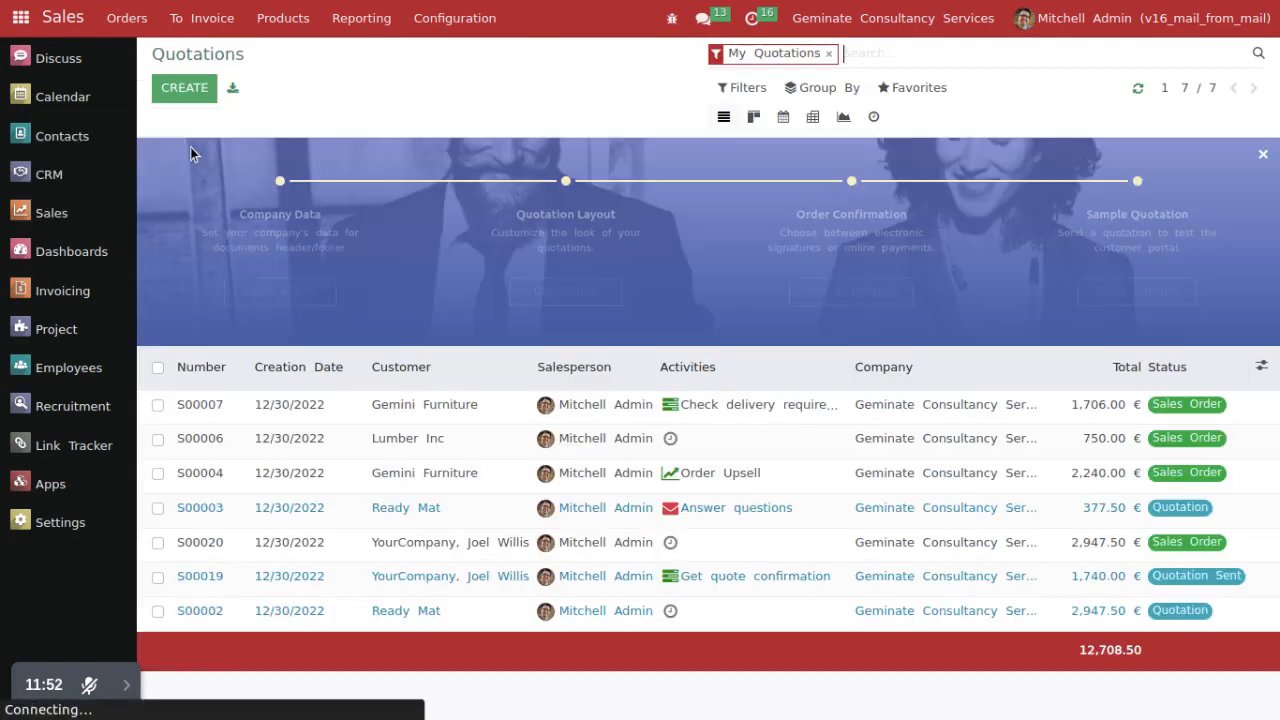